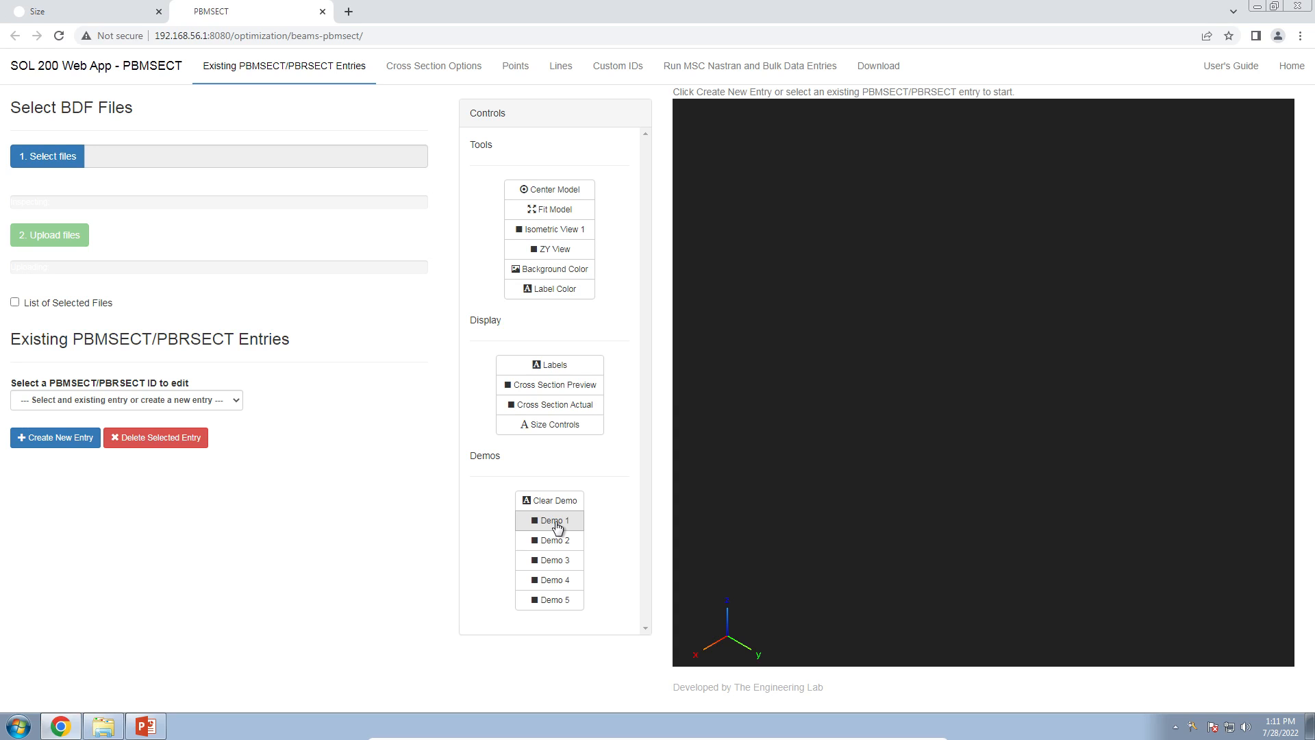
Load Demo 1 and show only its points and lines in the ZY view, hiding labels, actual cross section and preview
left_click(557, 527)
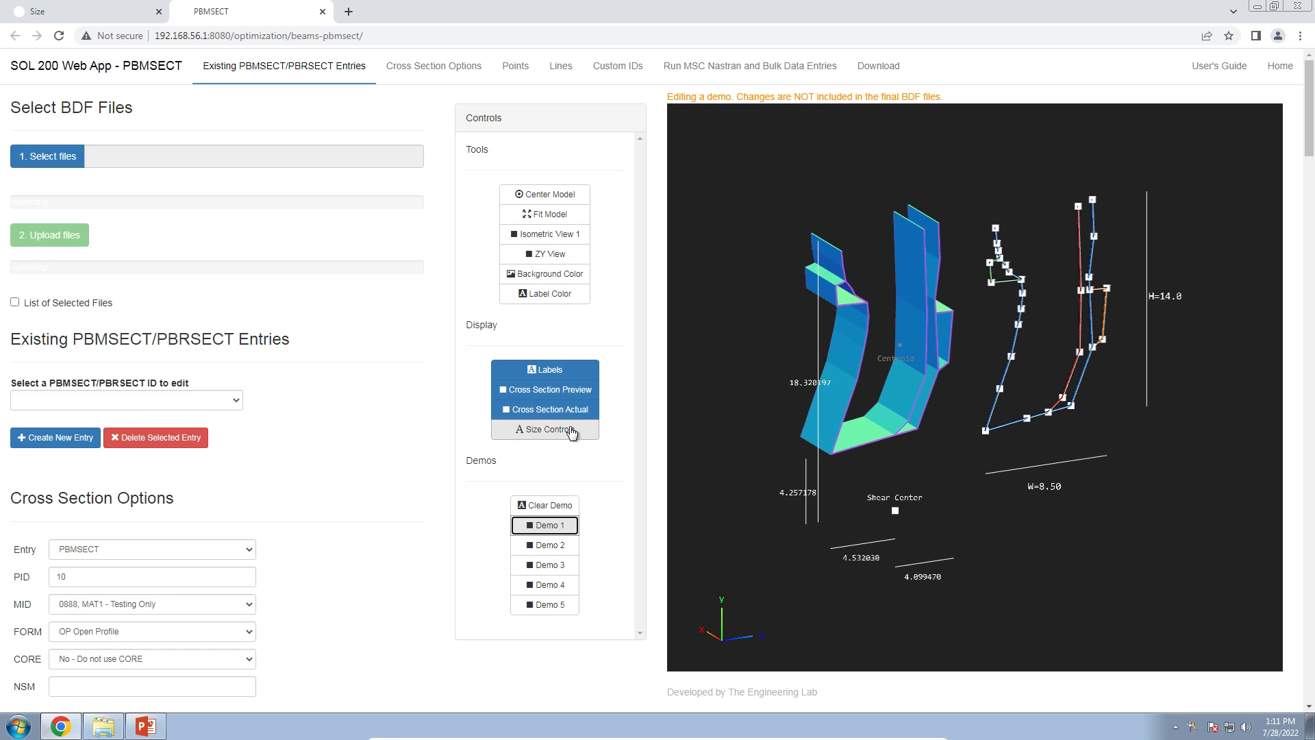
left_click(573, 377)
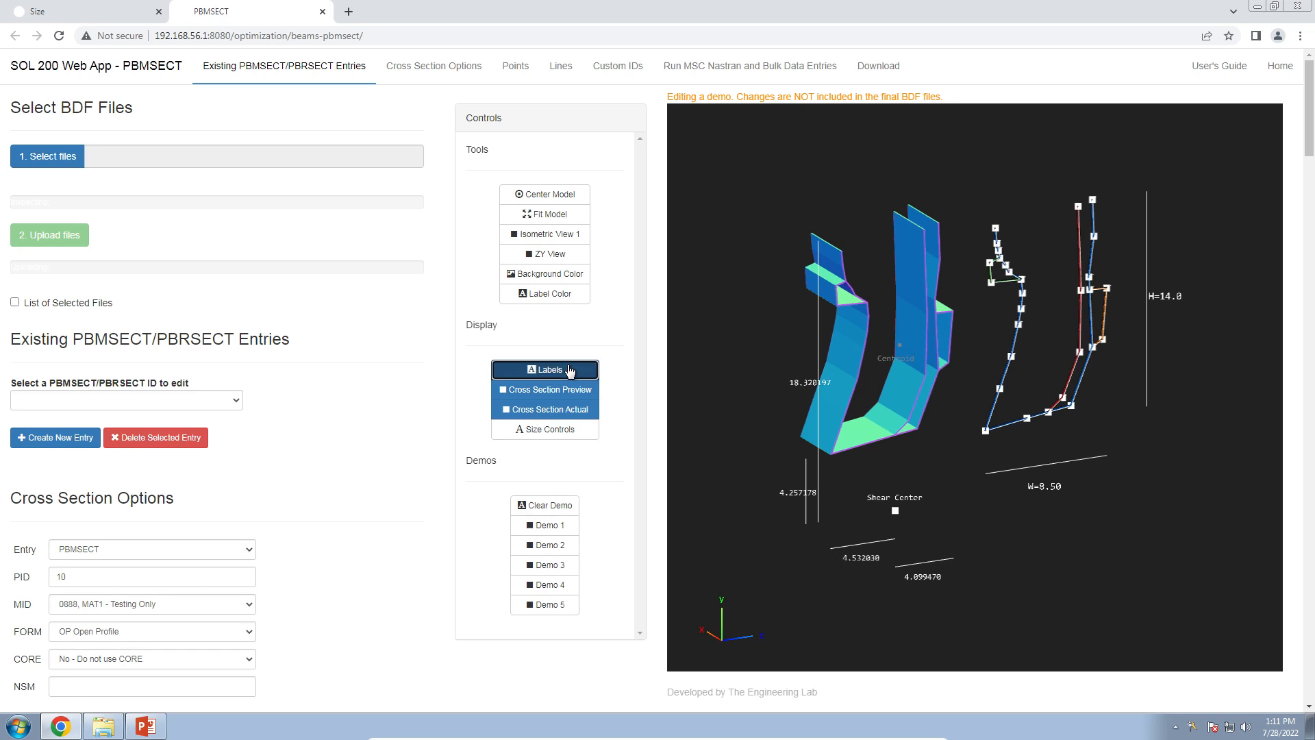
left_click(577, 409)
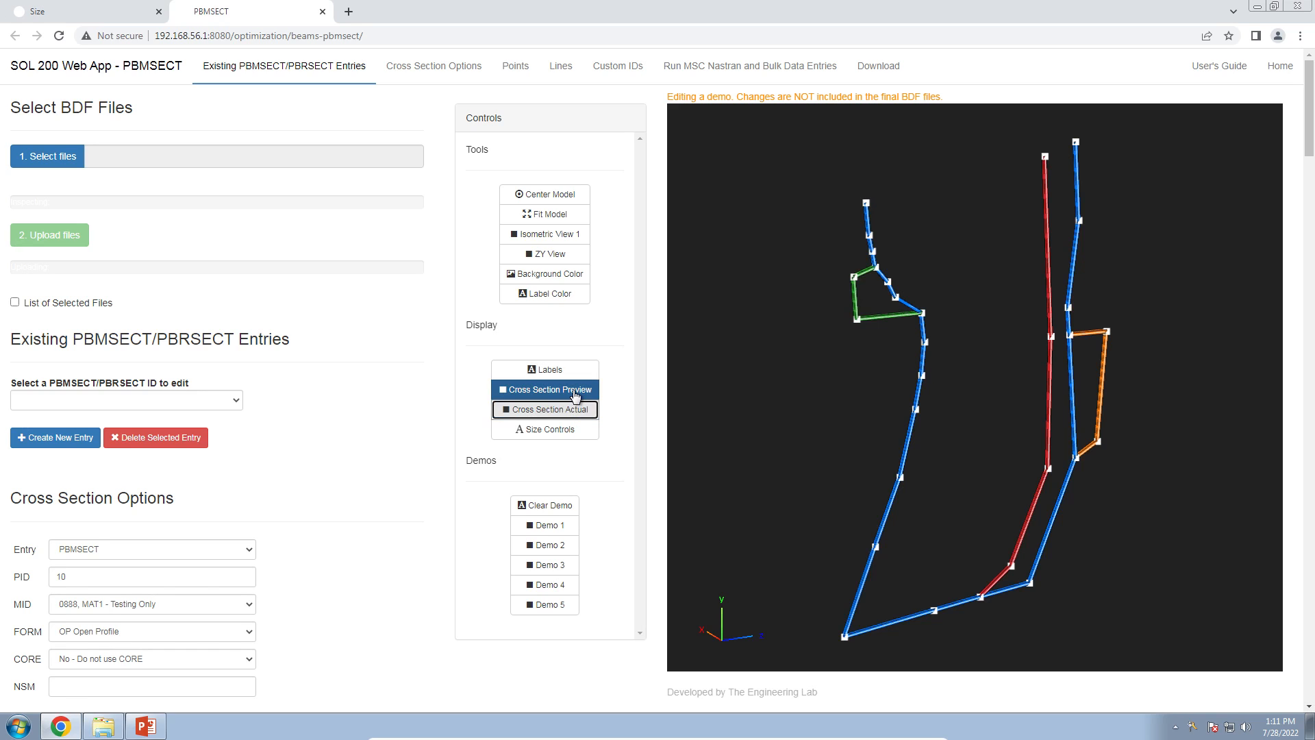
left_click(576, 397)
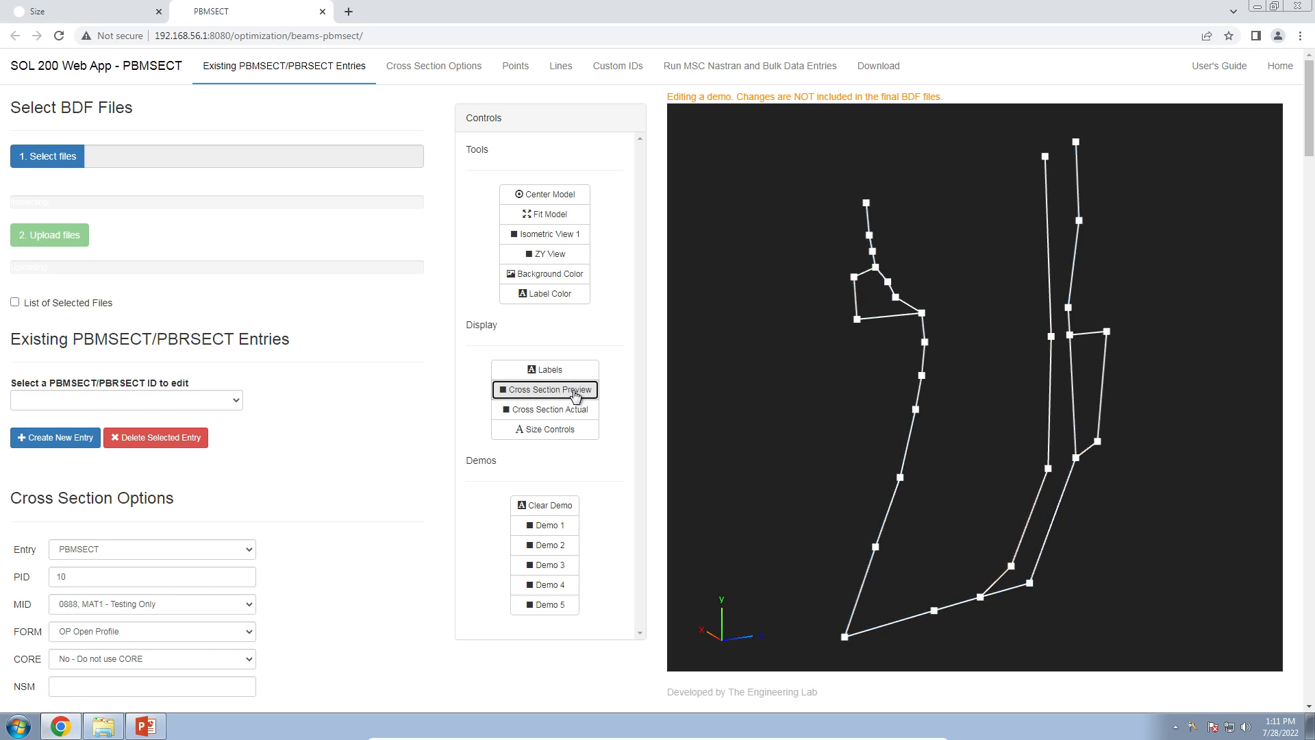
left_click(552, 254)
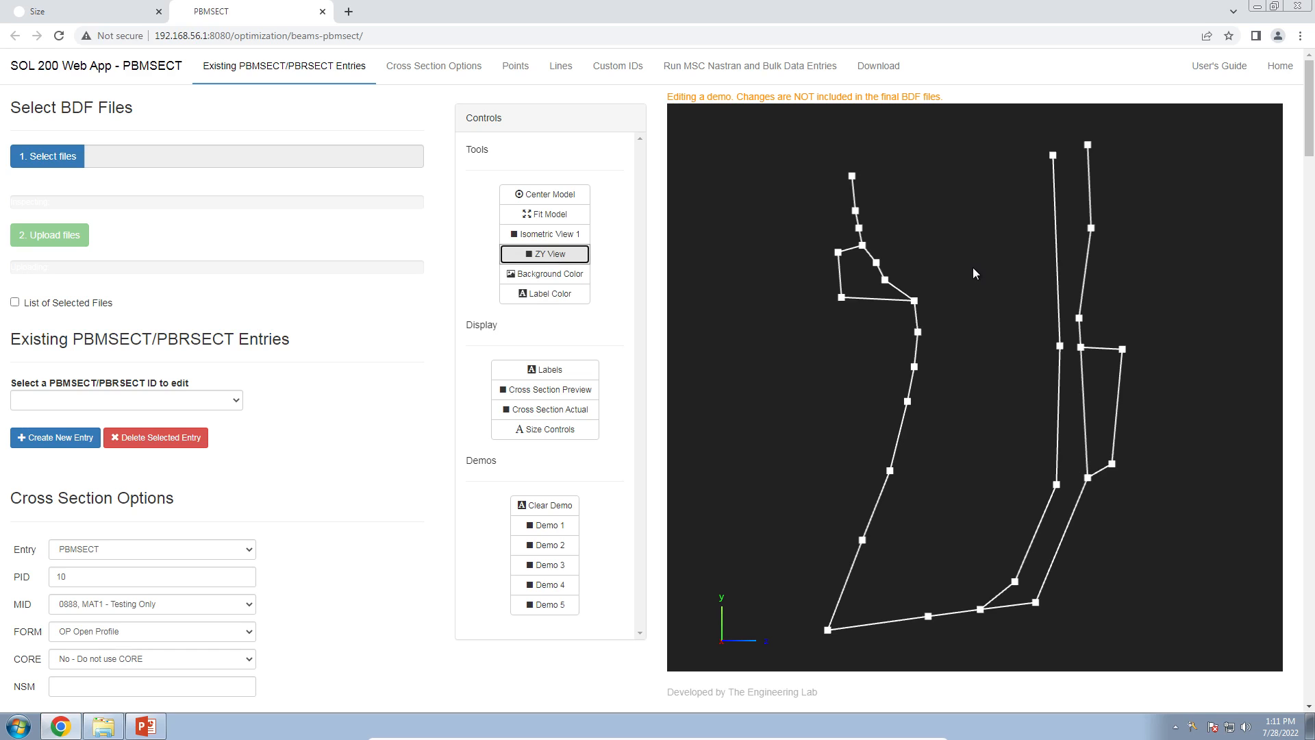
Examine the demo's corresponding bulk data entries, including the PBMSECT, POINT and SET1 lines
left_click(673, 66)
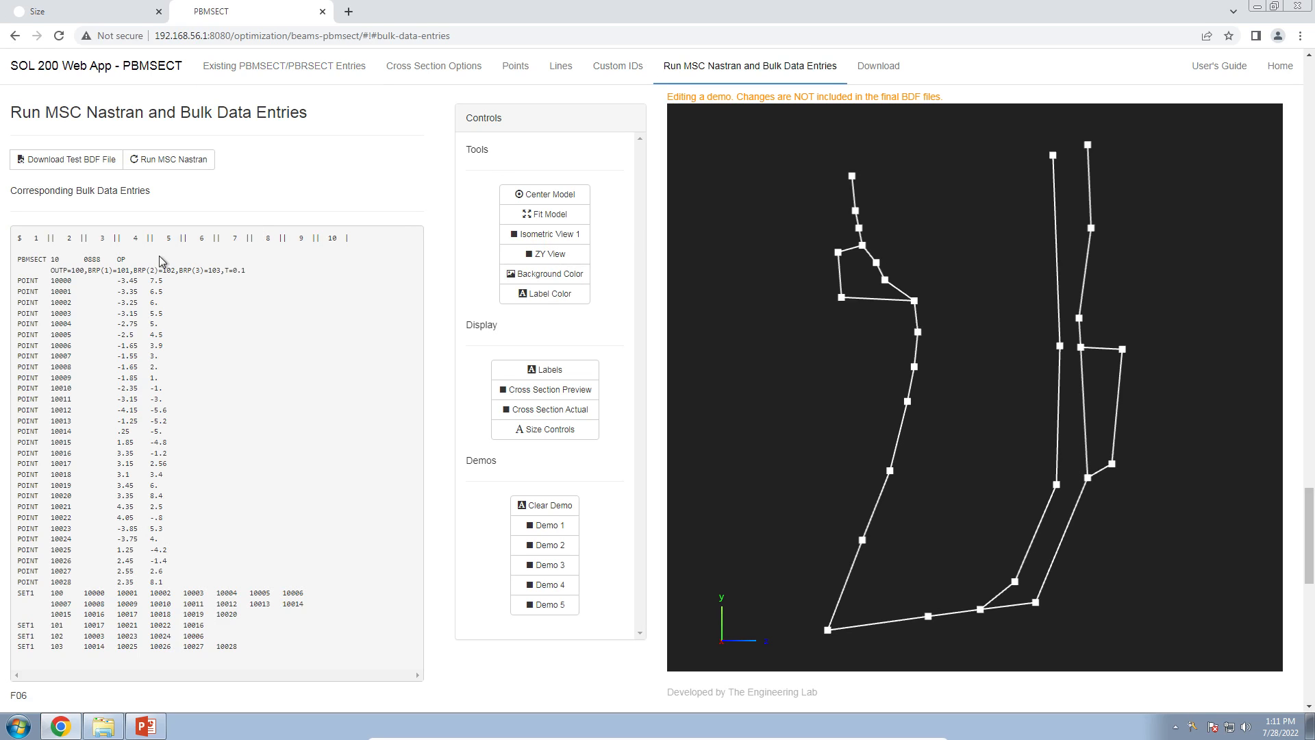
left_click_drag(30, 259, 274, 647)
left_click(274, 644)
left_click_drag(19, 260, 176, 570)
left_click_drag(71, 605, 260, 656)
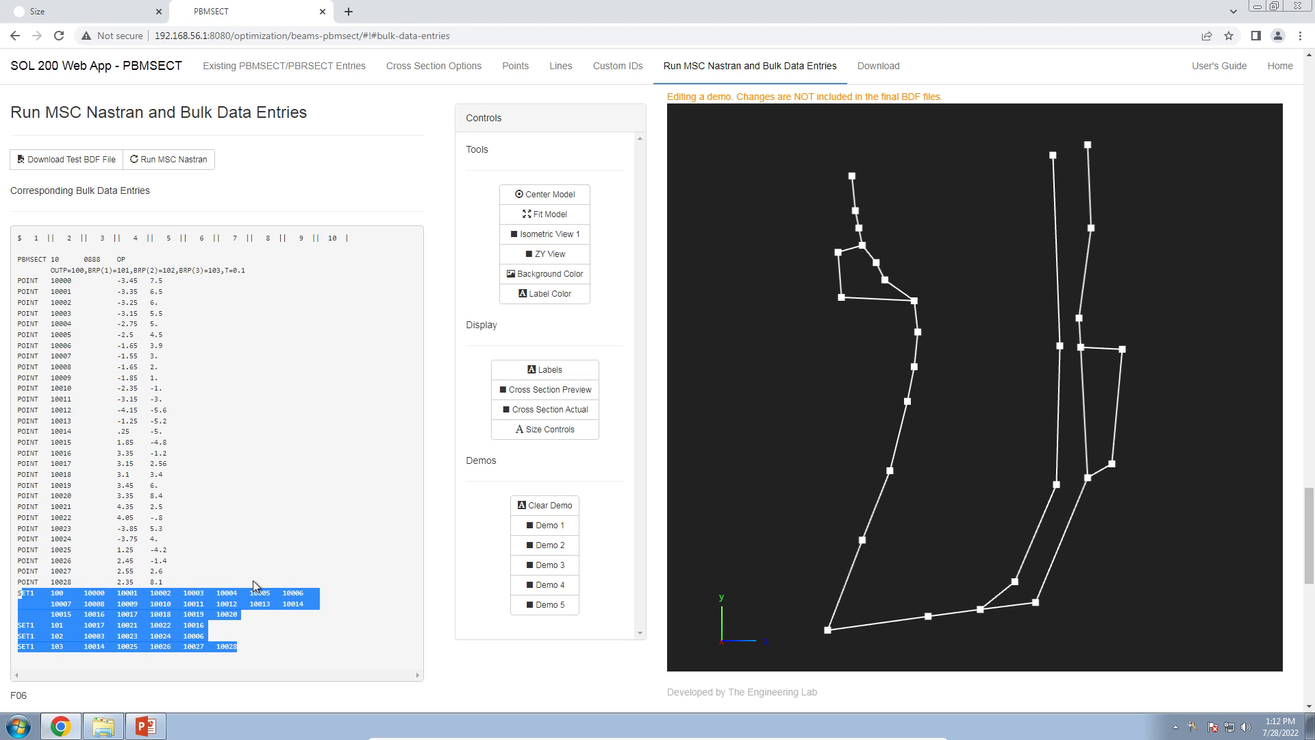
left_click(282, 479)
Enable point creation and set the grid helper to a width and height of 30 with 30 divisions
left_click_drag(1126, 164, 941, 351)
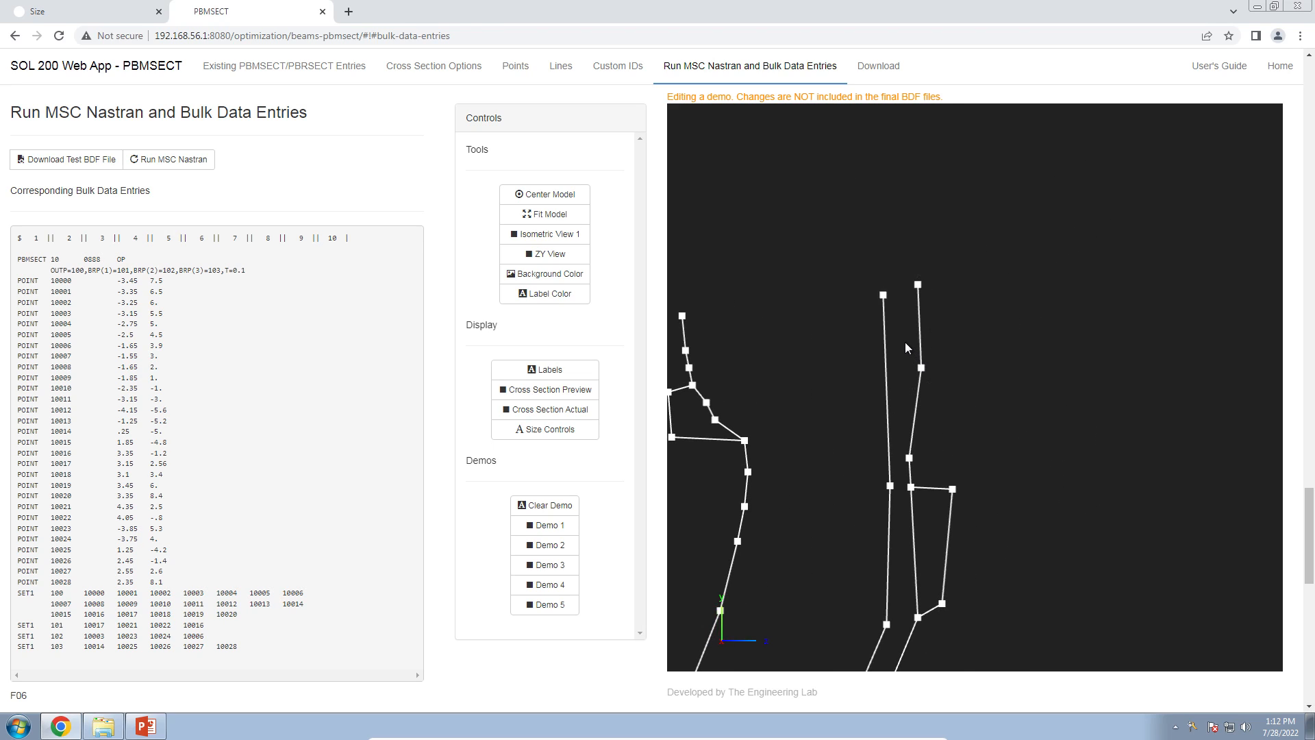
left_click(512, 66)
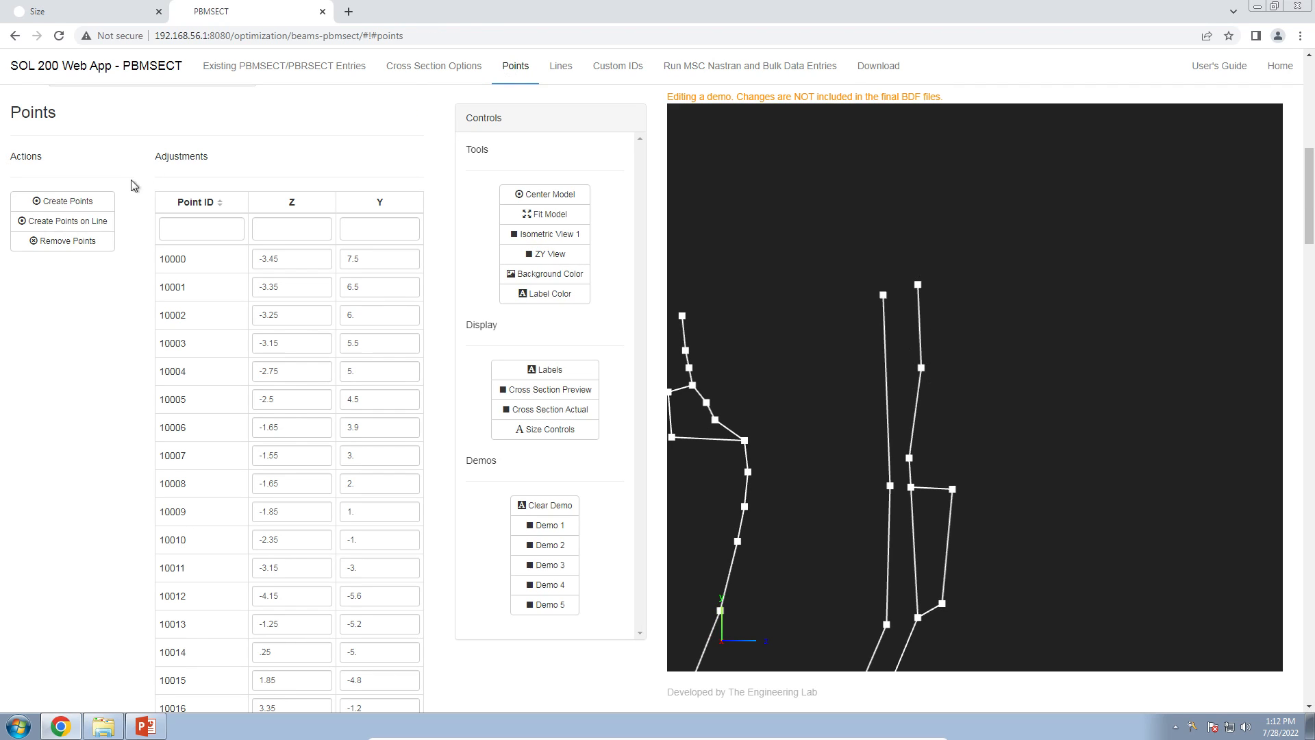
left_click(69, 202)
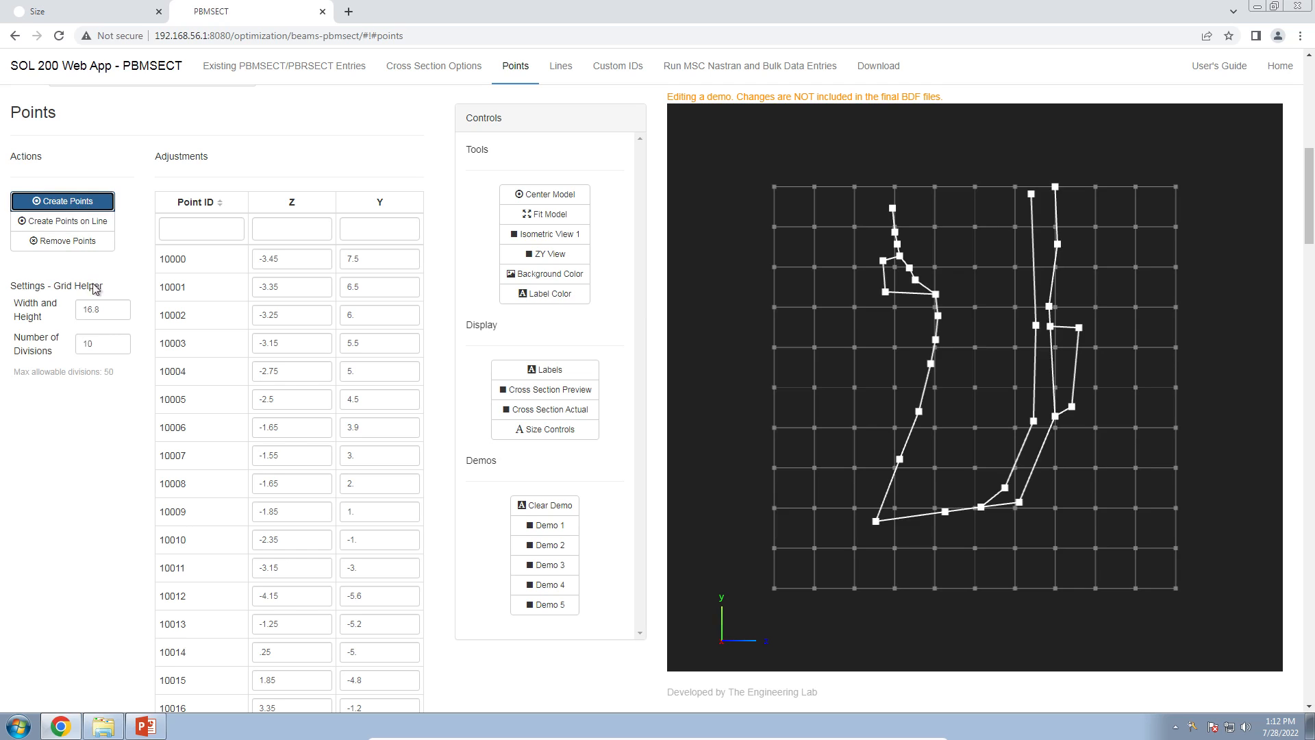
left_click_drag(107, 311, 2, 273)
type("3")
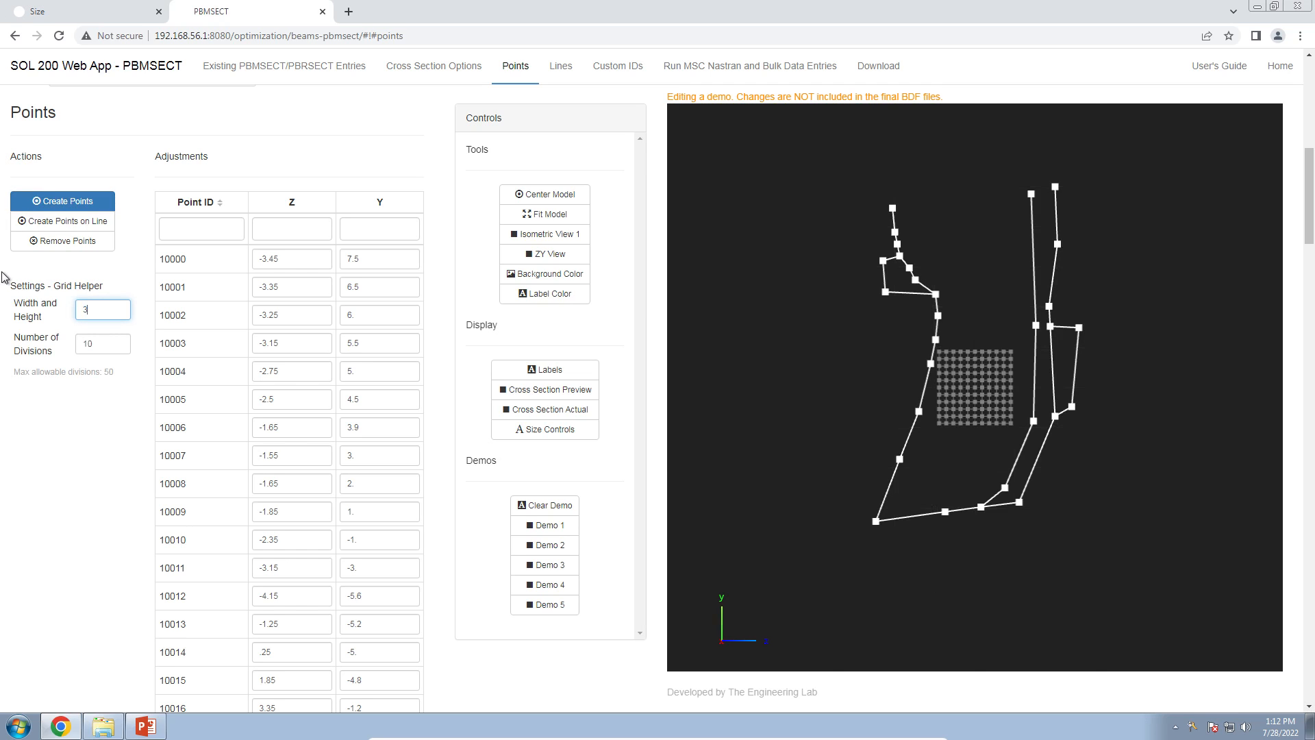
type("0")
key("Tab")
type("30")
key("Tab")
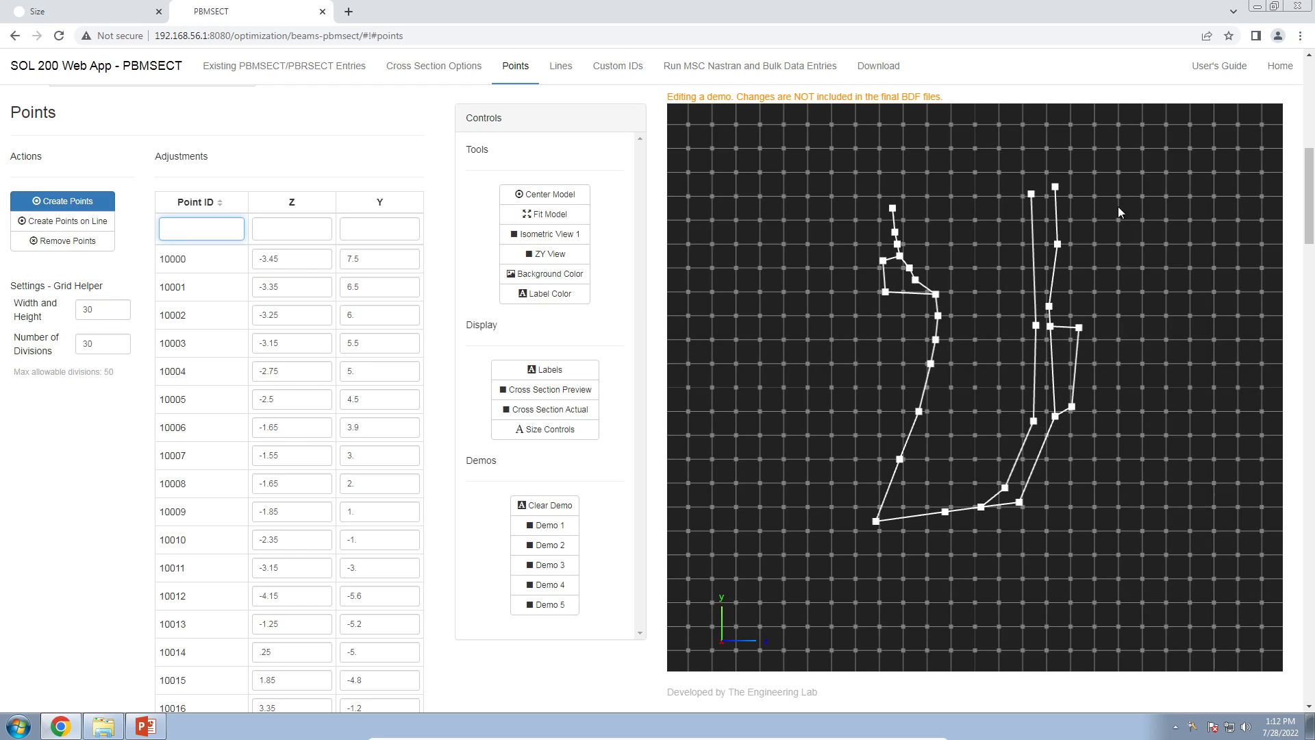
Create five grid points above the tallest flange, as a column of three beside a column of two
left_click_drag(1118, 207, 910, 379)
scroll(836, 426, "up", 4)
scroll(1109, 451, "up", 4)
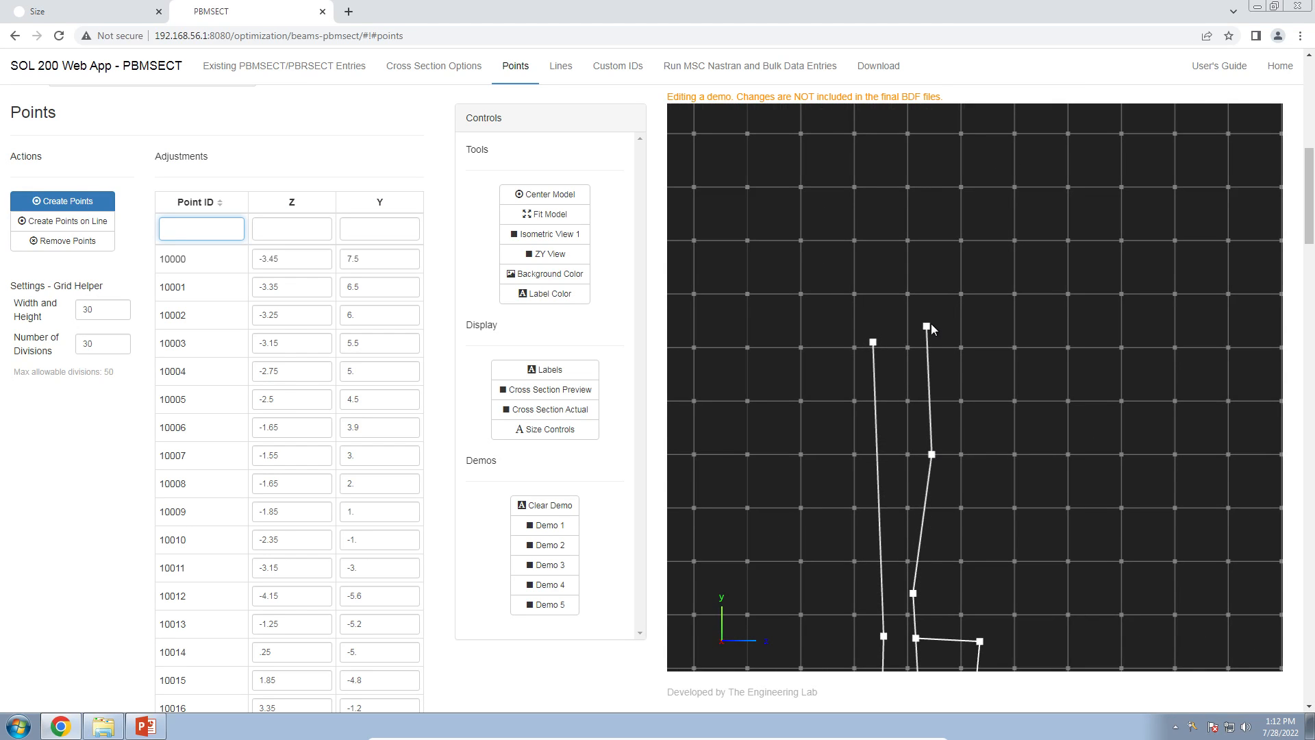
left_click_drag(927, 280, 926, 357)
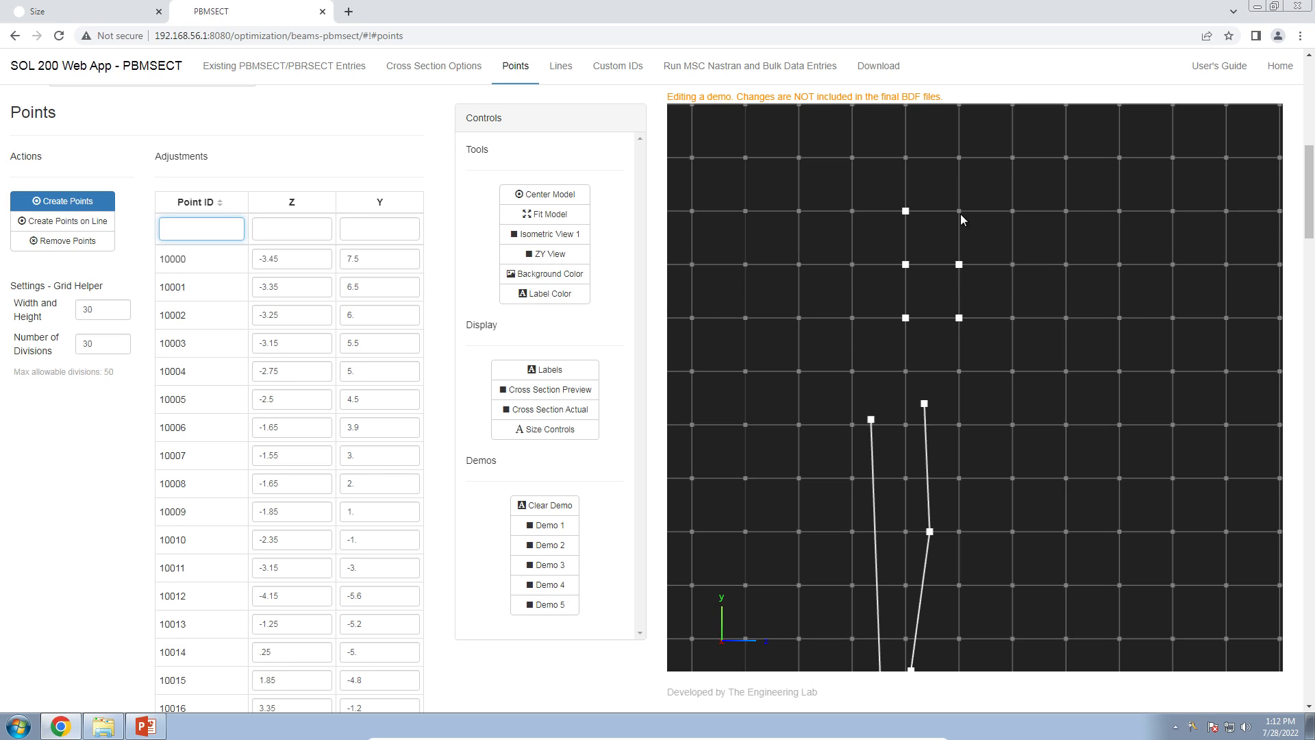
left_click(449, 143)
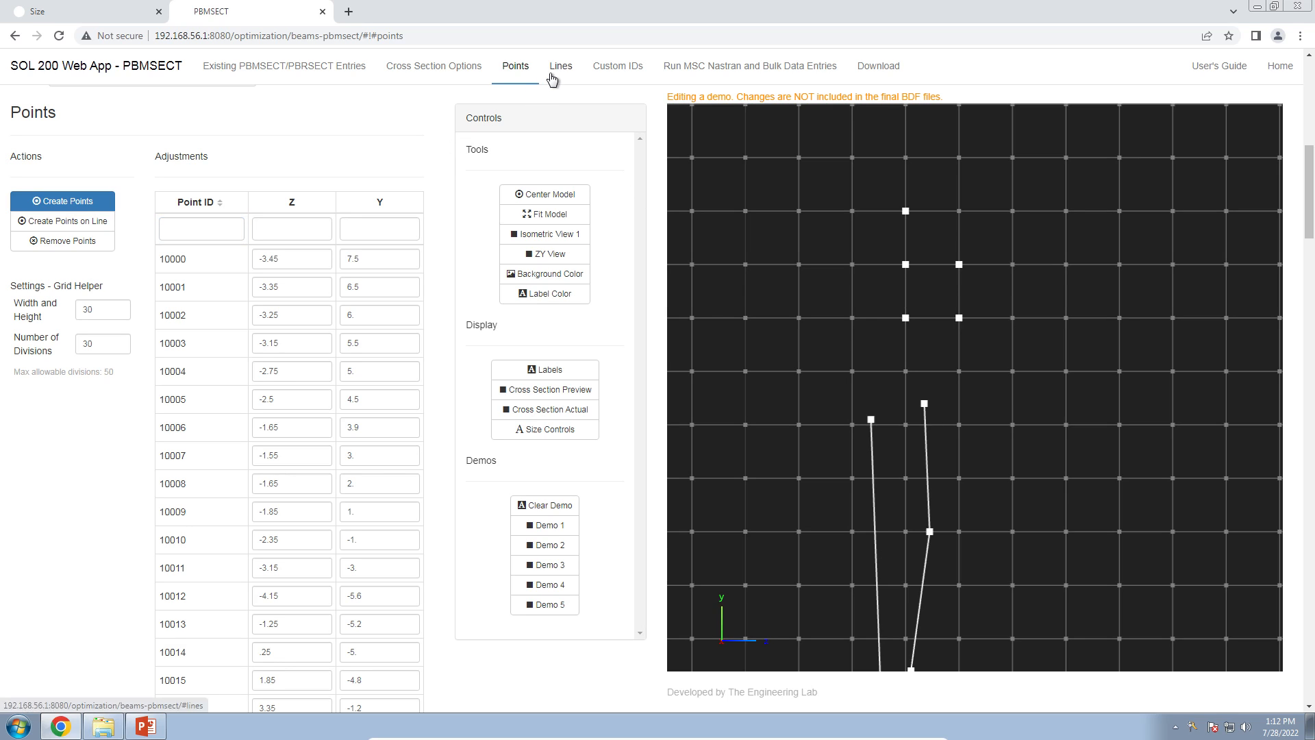
Create lines from the upper end of the tallest flange through the three stacked new points
left_click(553, 77)
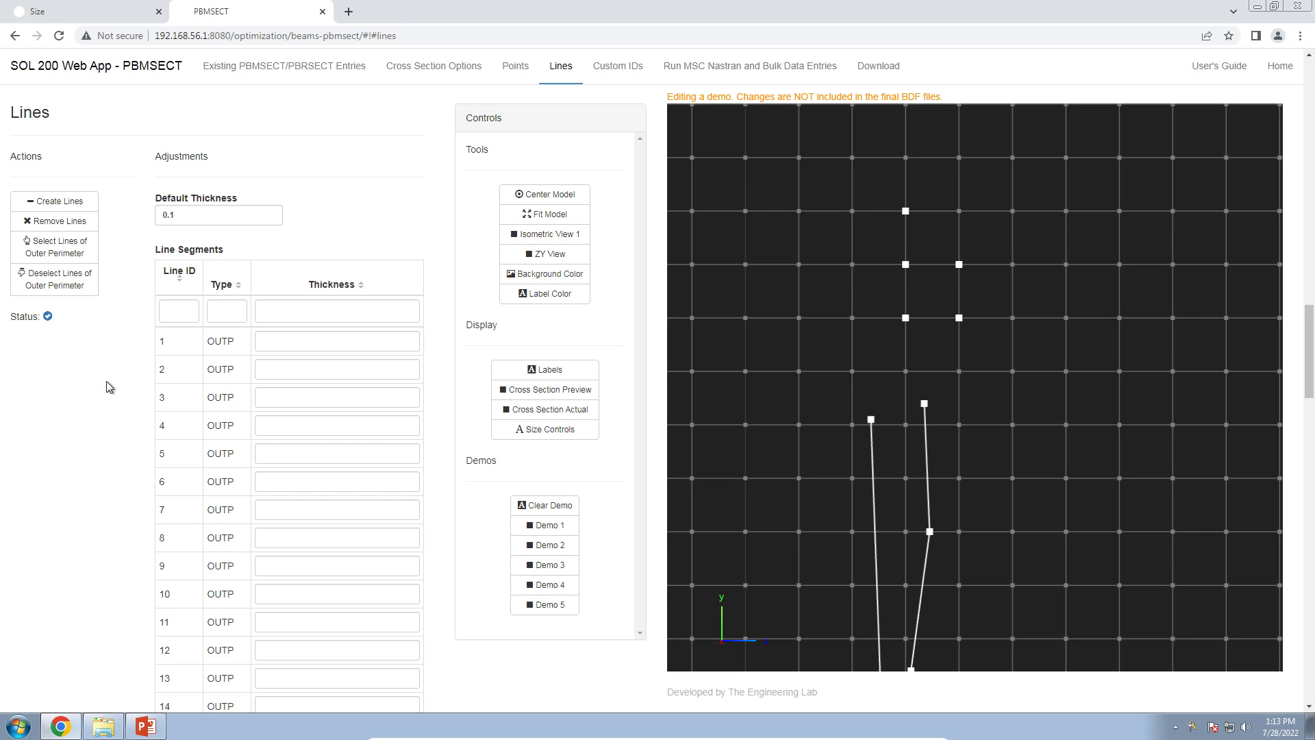
left_click(57, 209)
left_click_drag(1096, 277, 1045, 334)
scroll(892, 395, "up", 10)
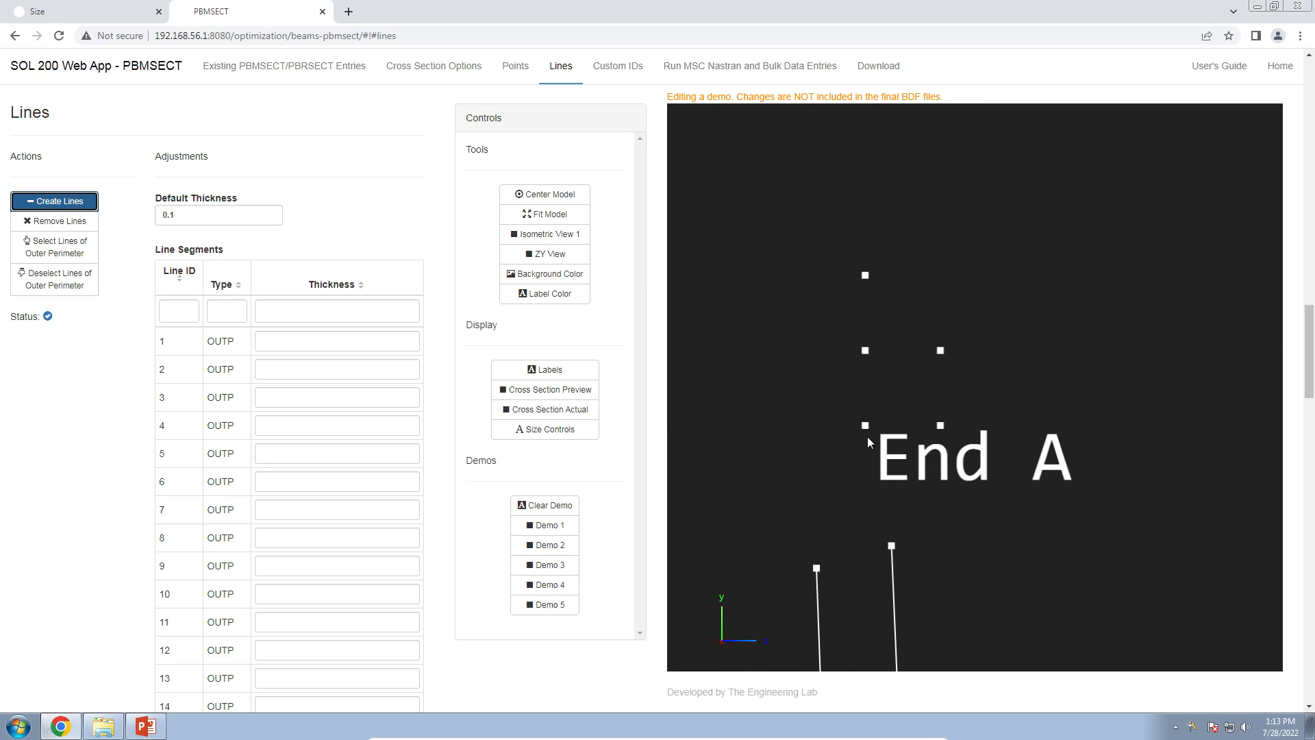
left_click(866, 426)
left_click(866, 425)
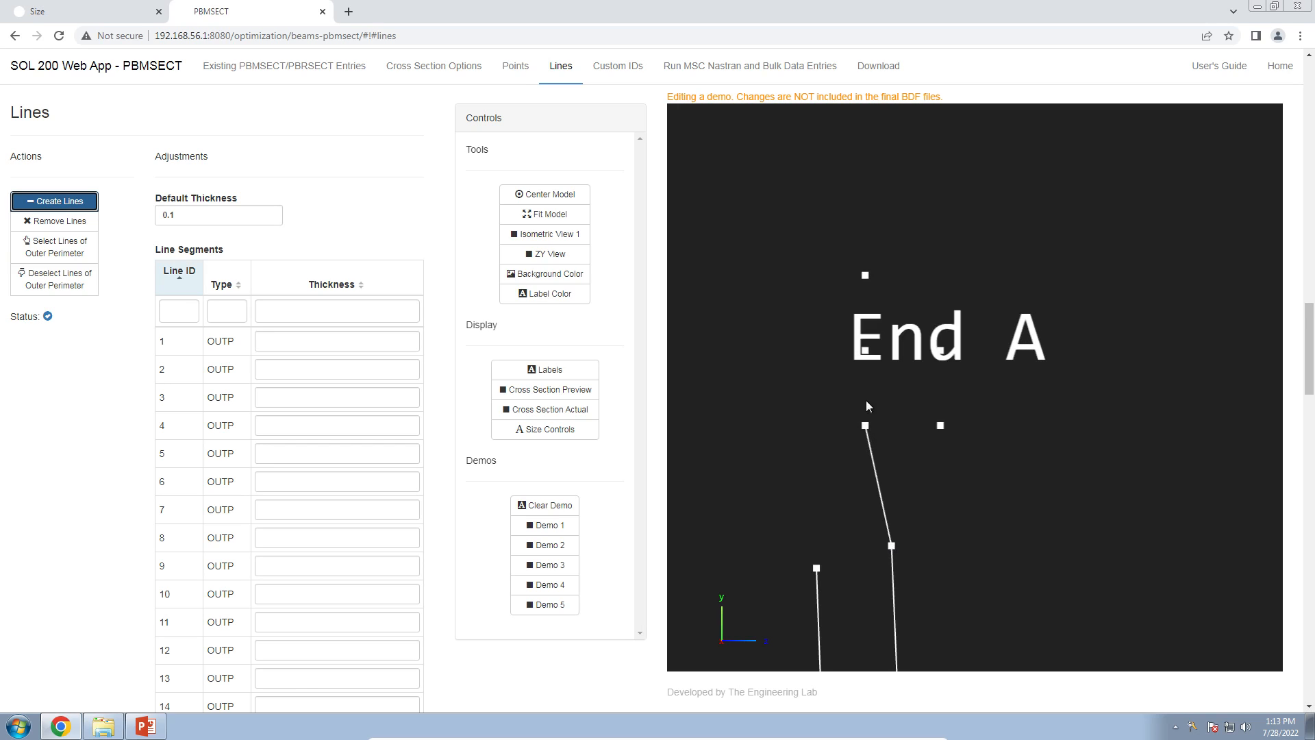
left_click(864, 353)
left_click(865, 353)
left_click(866, 276)
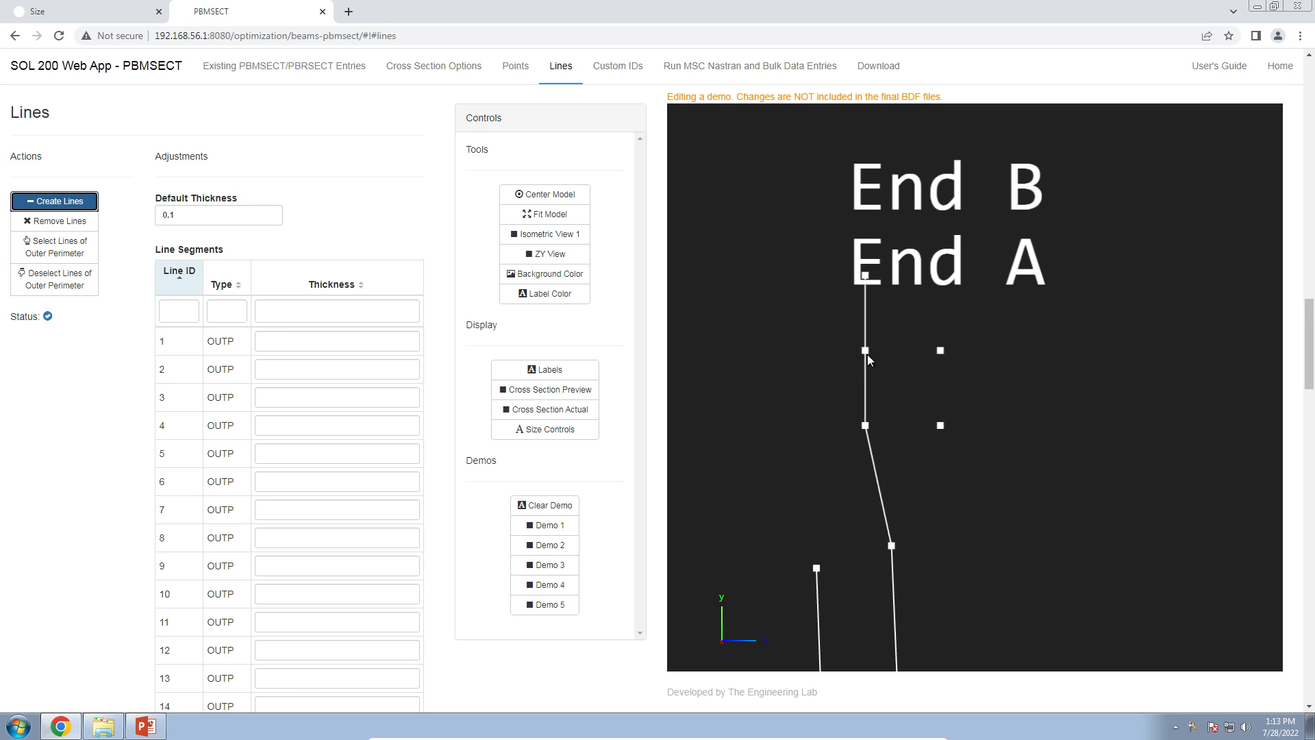
Create three more lines that close a square between the two new point columns
left_click(940, 350)
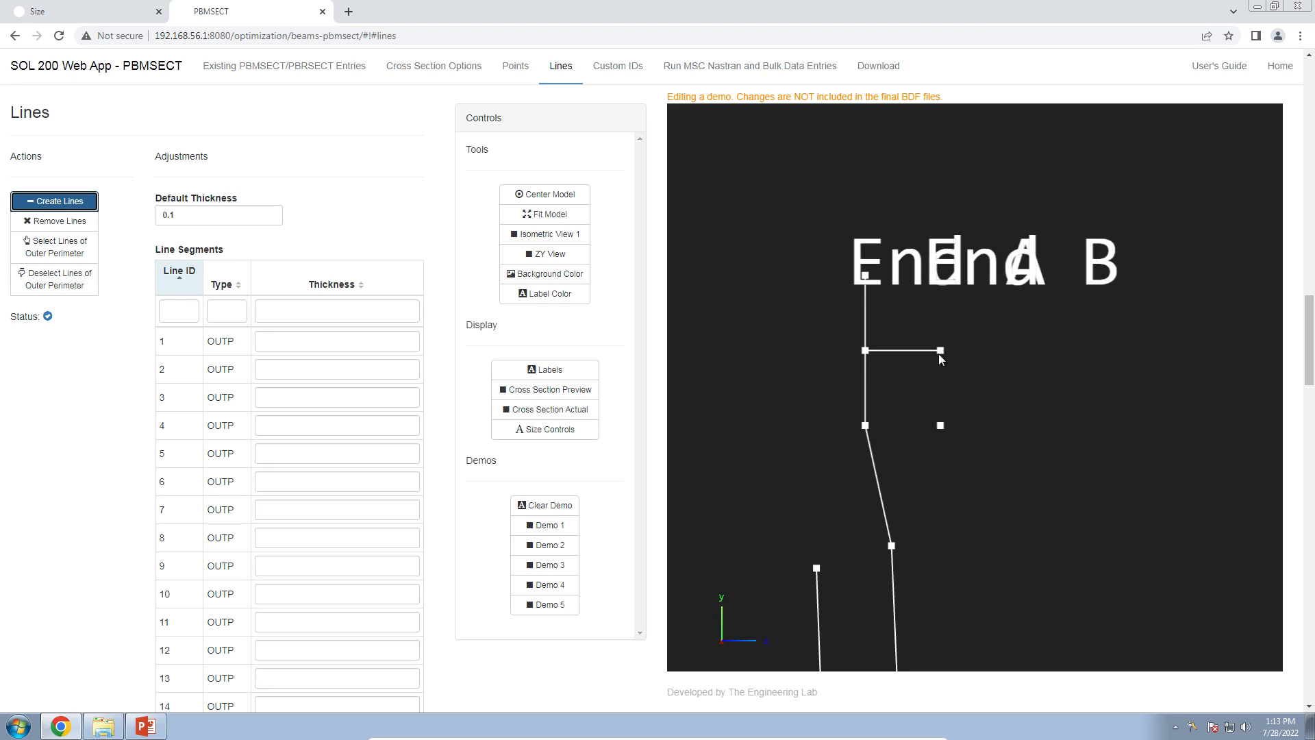
left_click(940, 426)
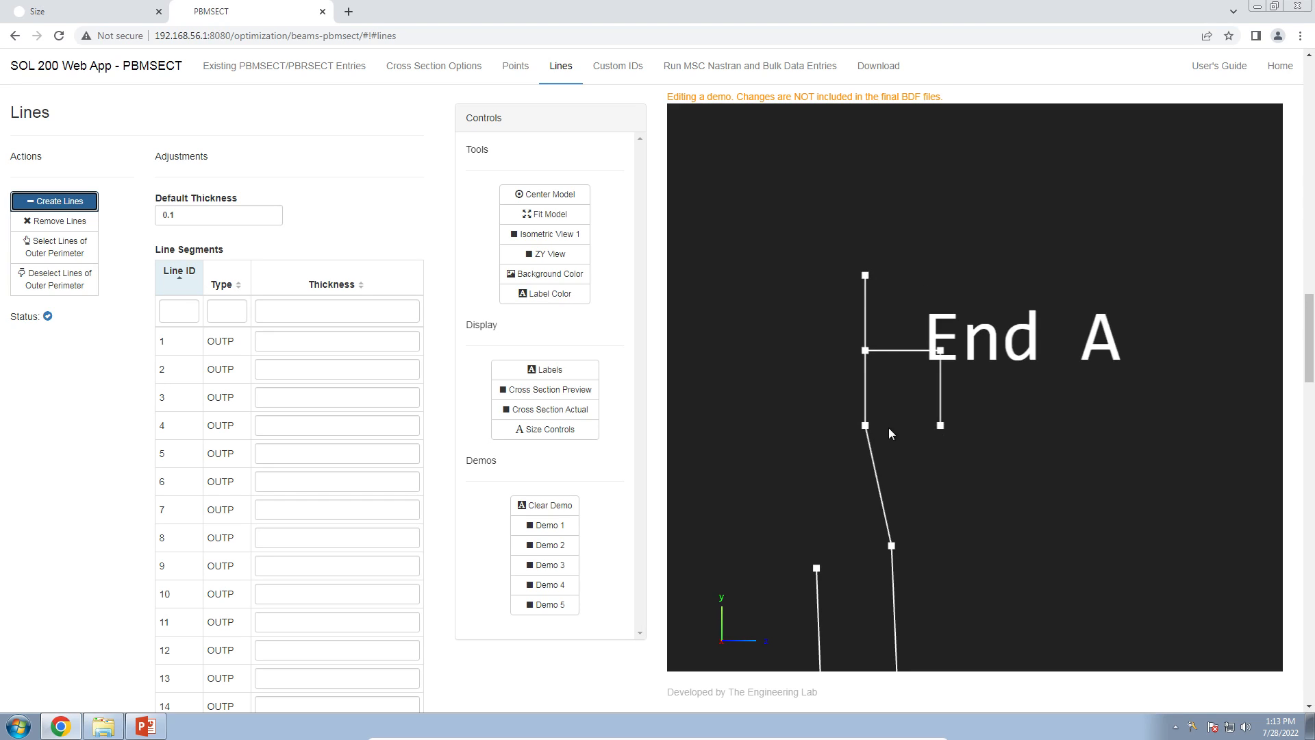
left_click(866, 426)
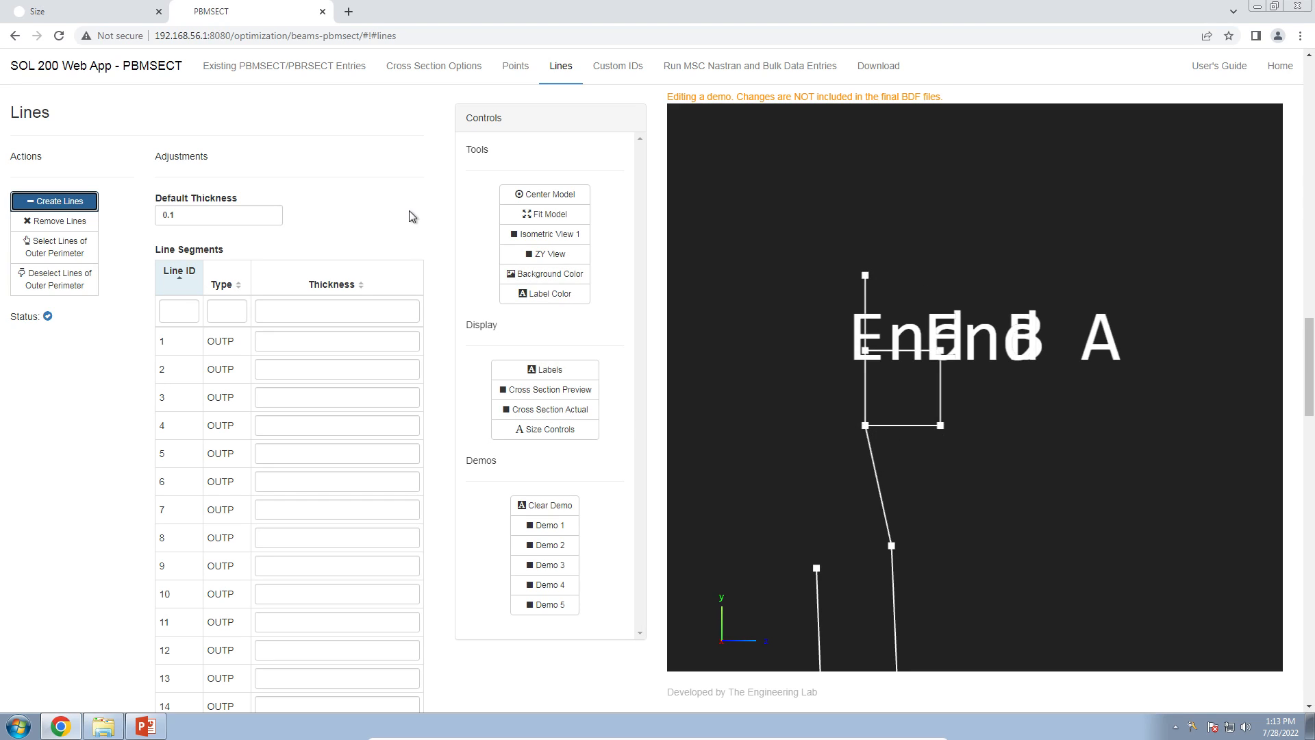
Review the types of the newly created segments at the end of the line segments table
scroll(436, 352, "down", 10)
scroll(434, 352, "down", 15)
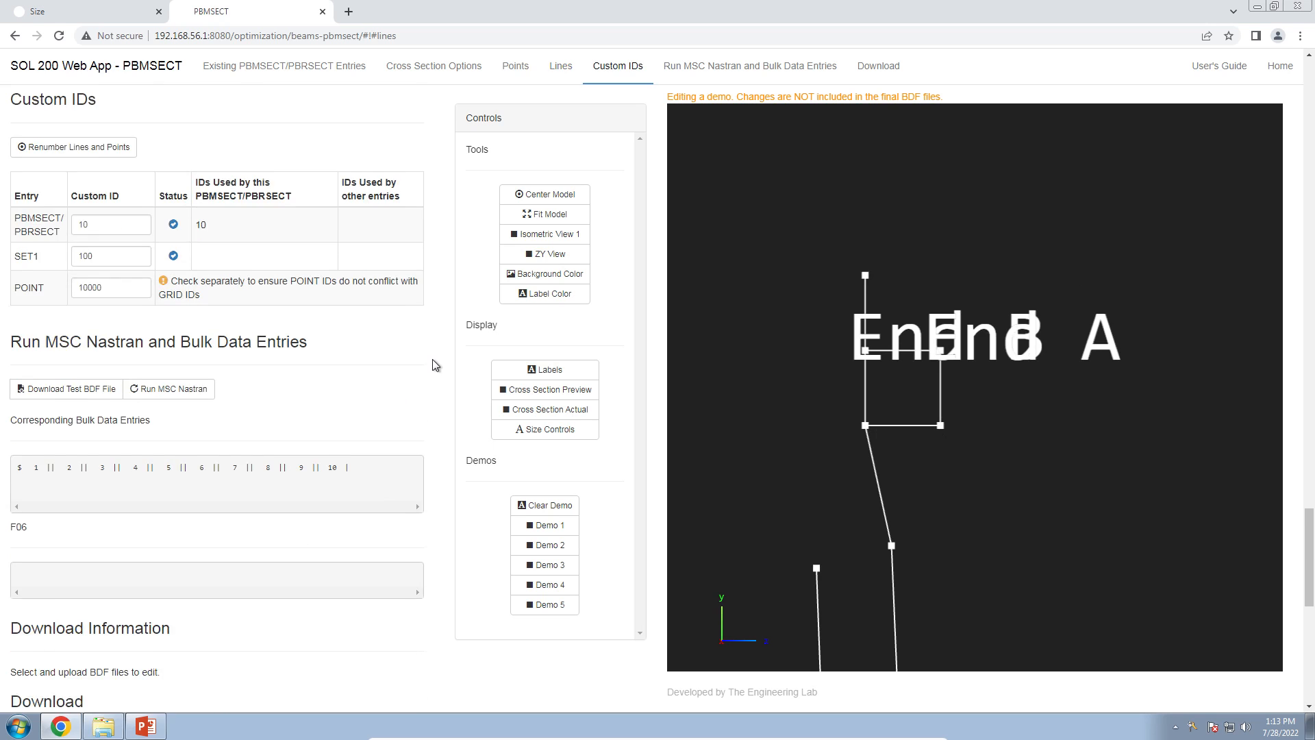
scroll(433, 360, "up", 9)
scroll(433, 361, "up", 10)
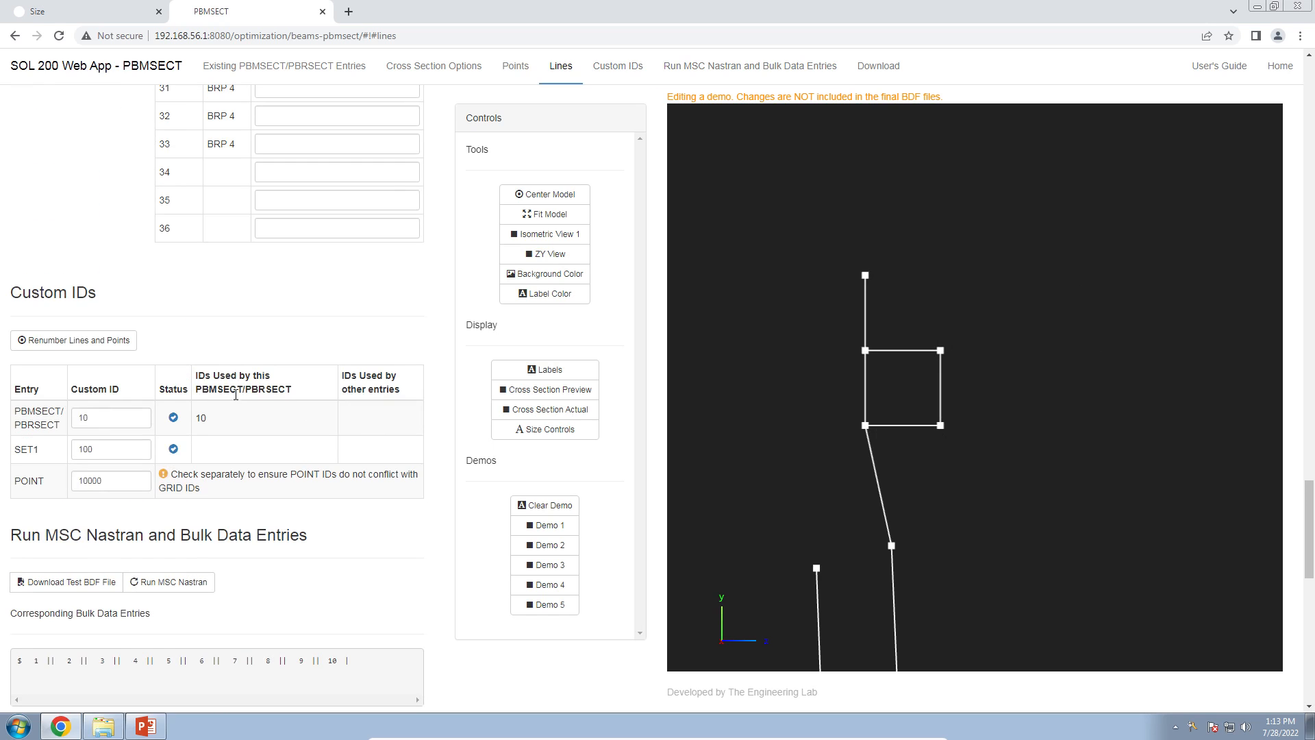
scroll(215, 405, "up", 8)
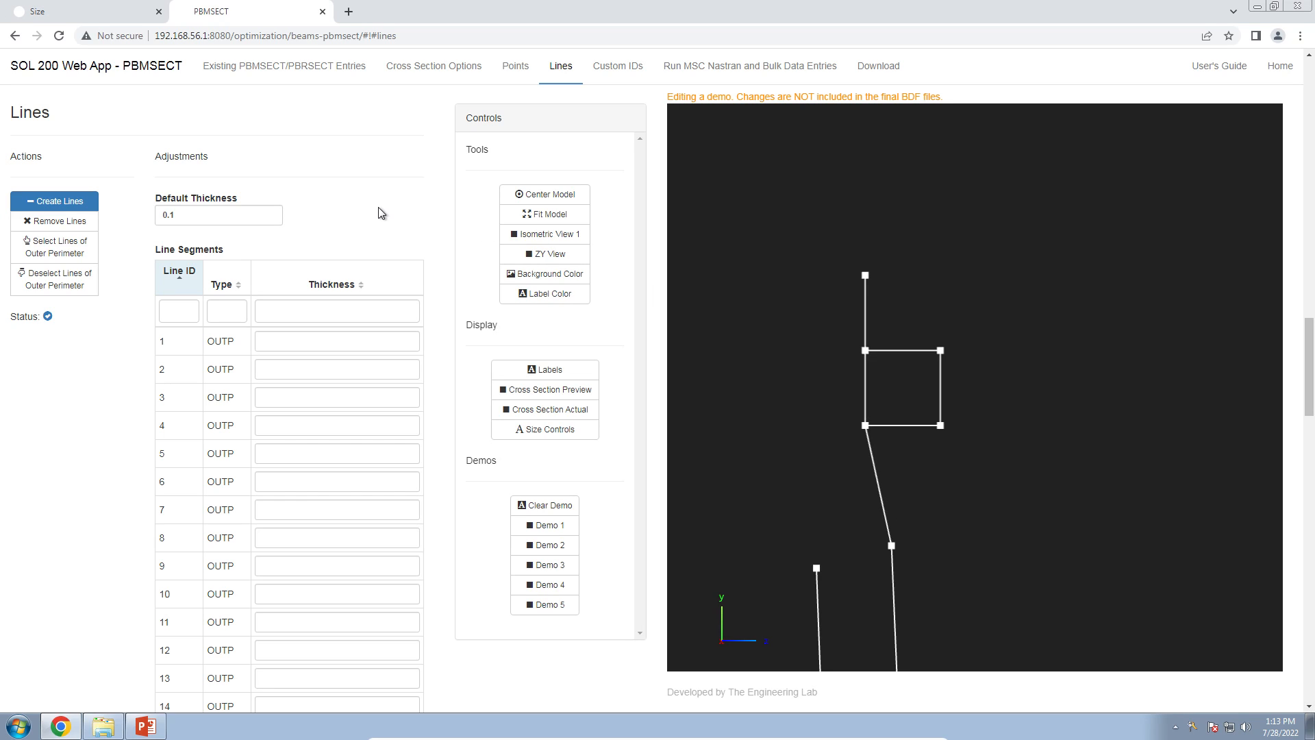
Add the possible line between the flange end and the new square to the outer perimeter (OUTP)
left_click(63, 255)
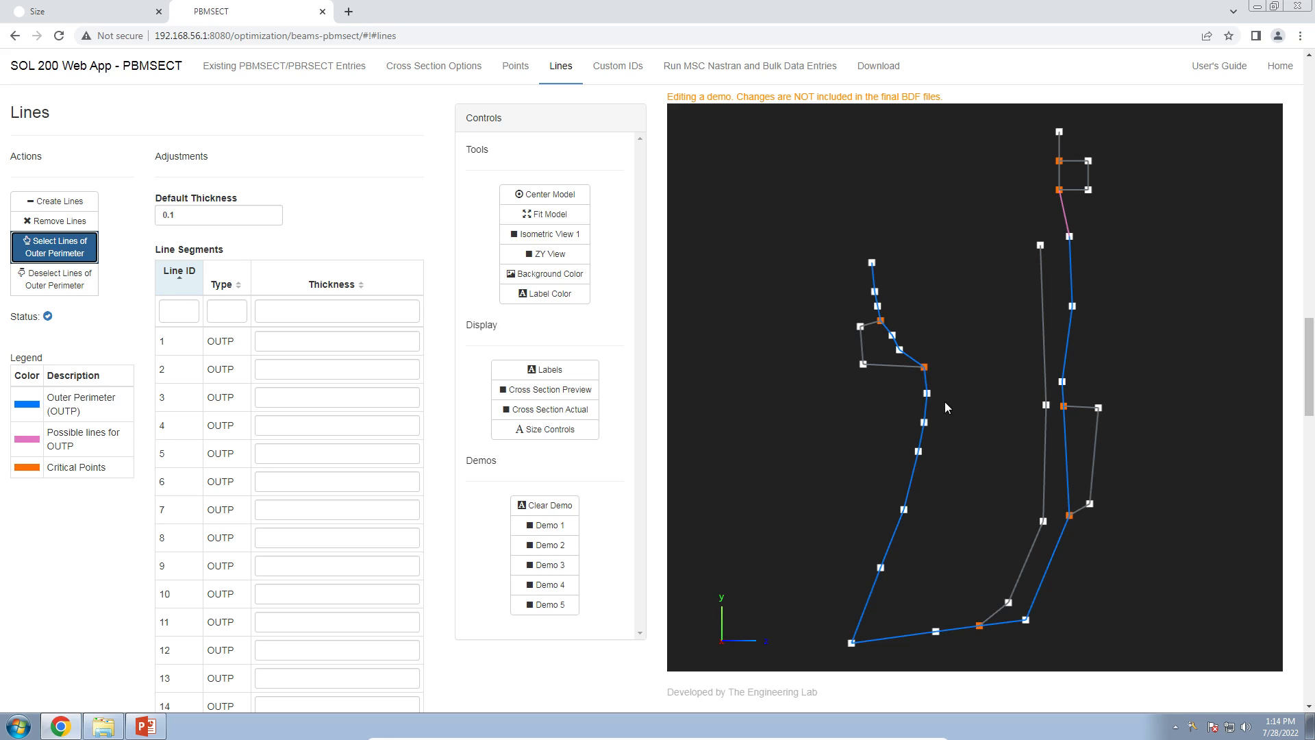
left_click_drag(939, 408, 914, 409)
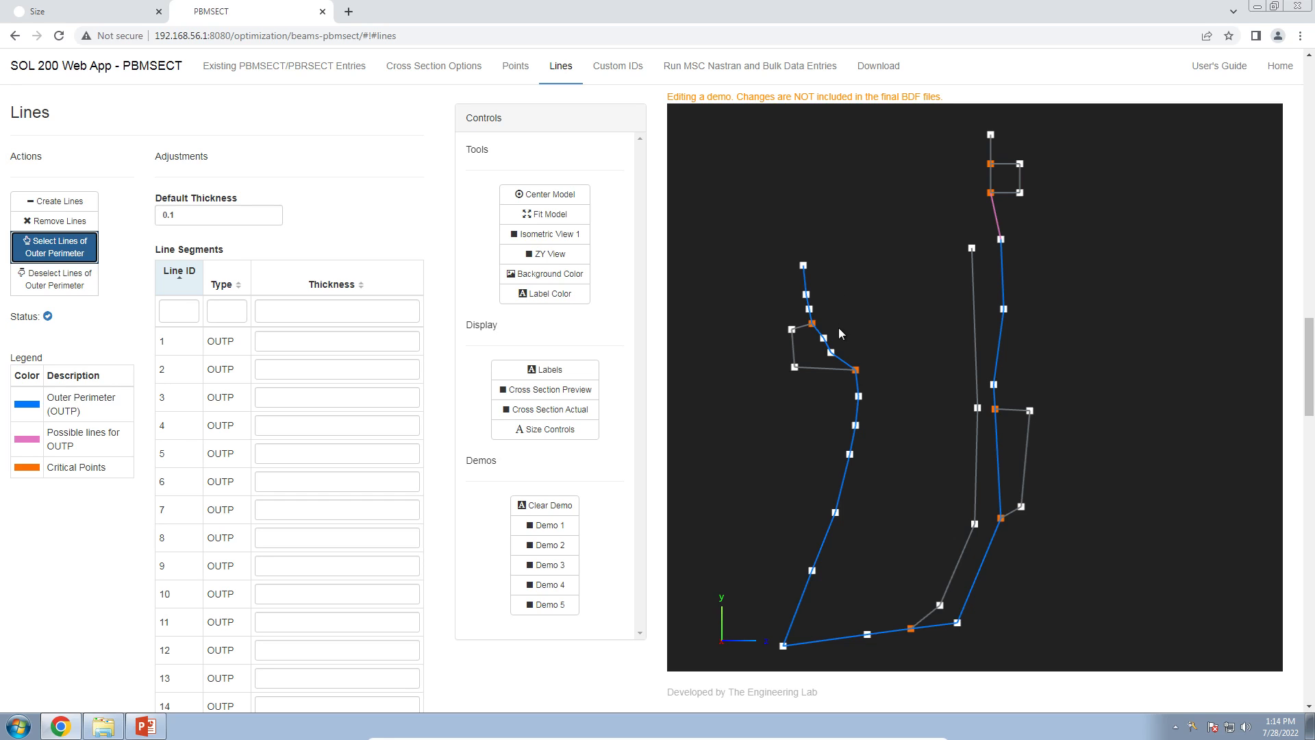
scroll(826, 324, "up", 3)
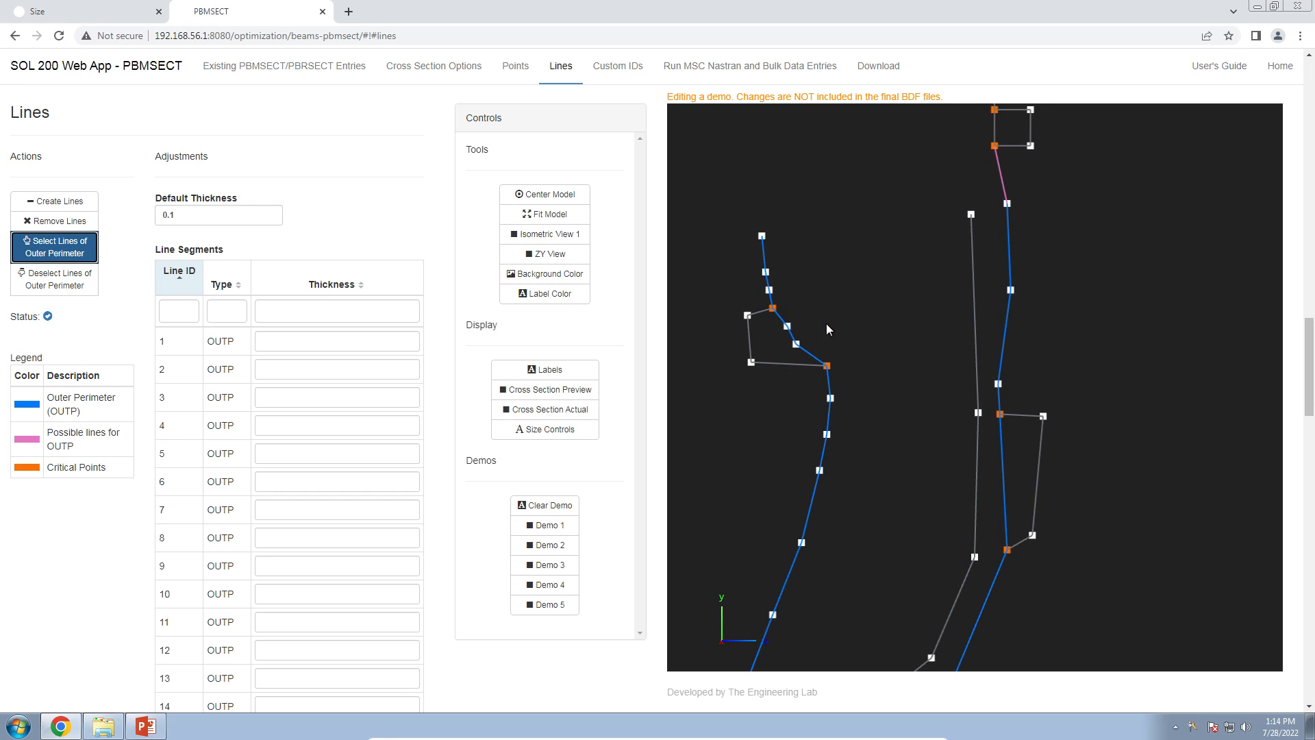
scroll(826, 324, "up", 5)
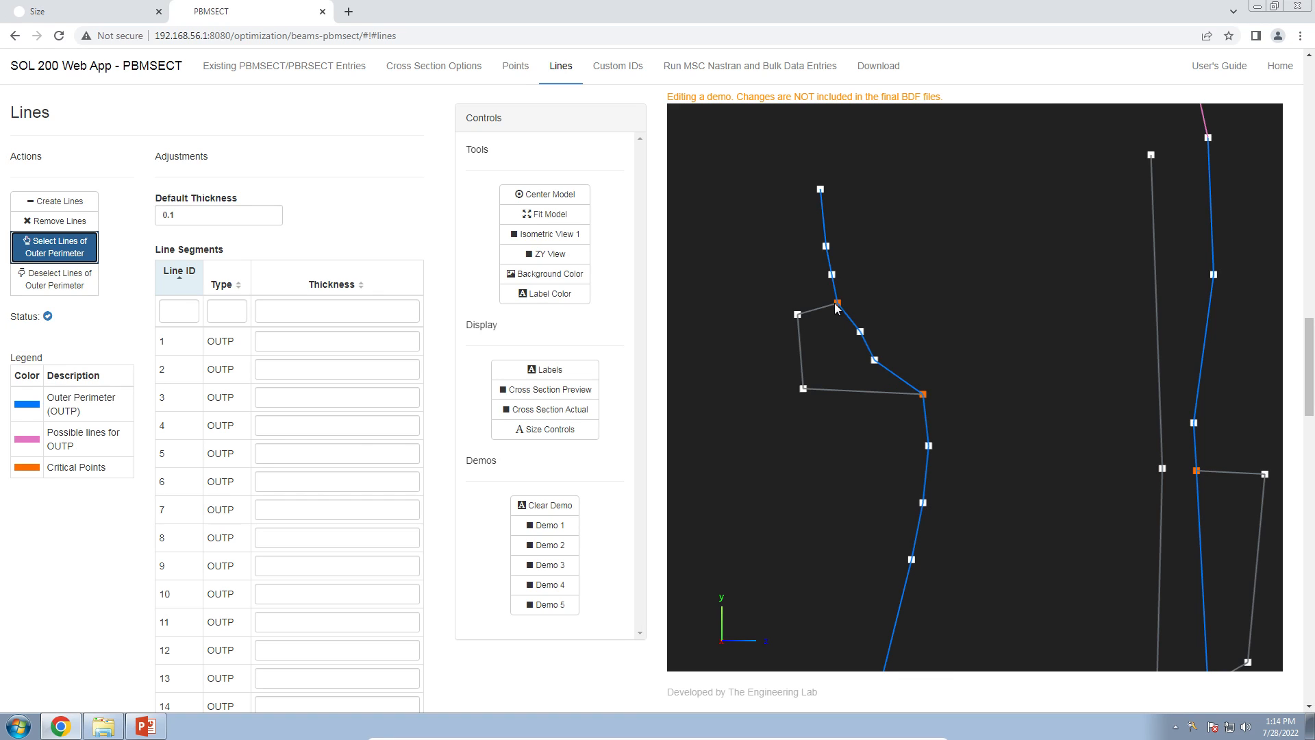
scroll(878, 352, "down", 4)
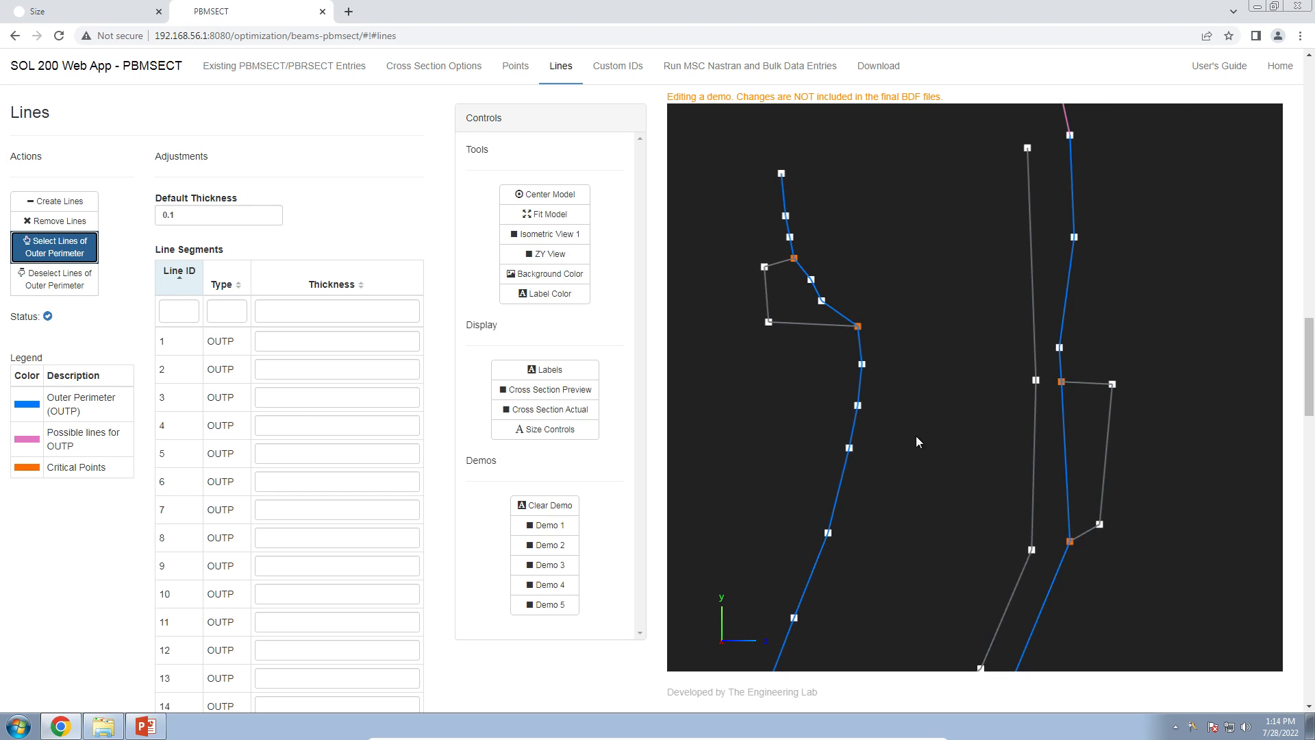
left_click_drag(915, 436, 894, 335)
scroll(906, 467, "up", 5)
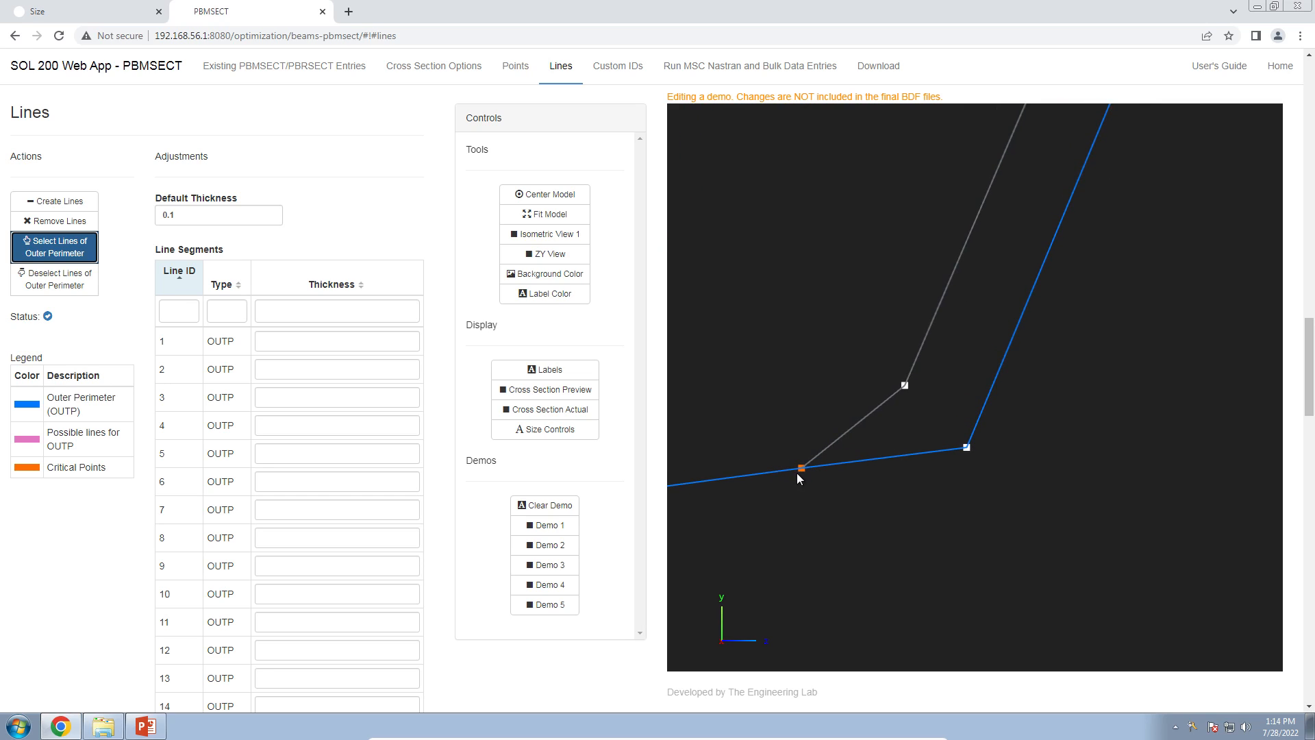
left_click_drag(817, 474, 933, 323)
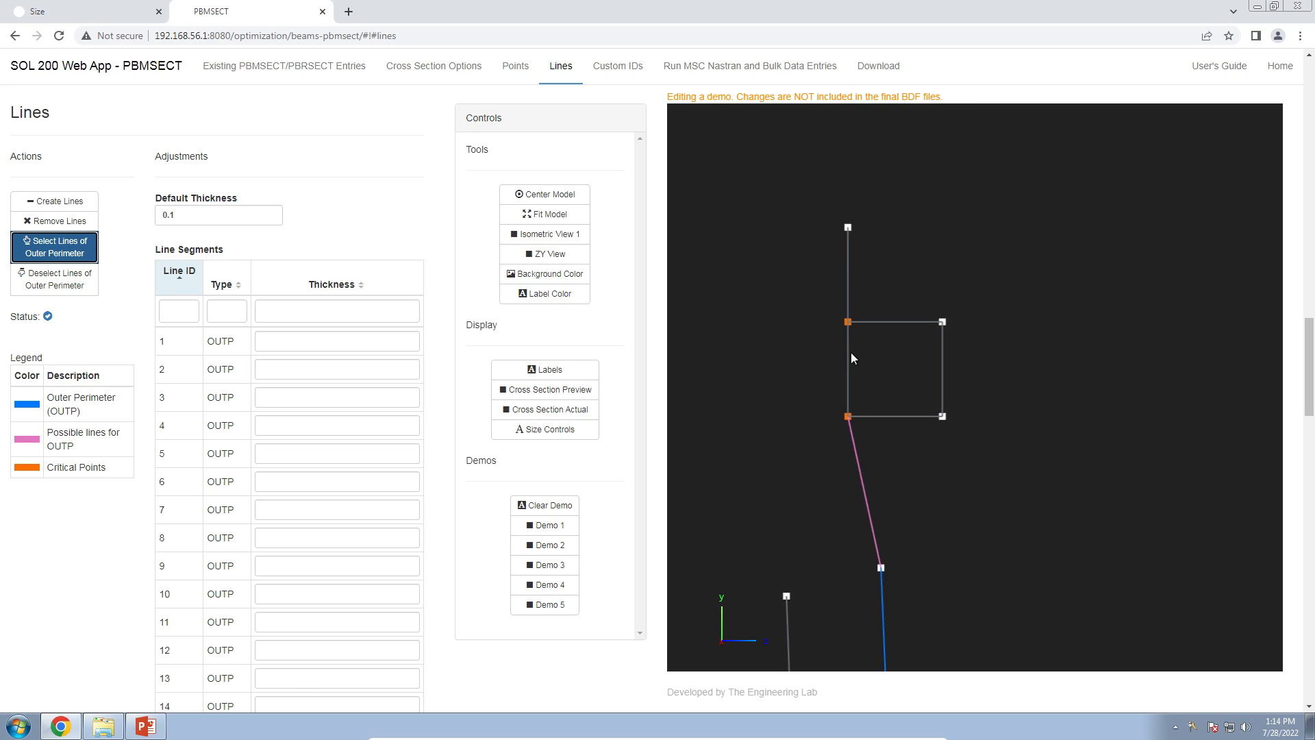
left_click(863, 487)
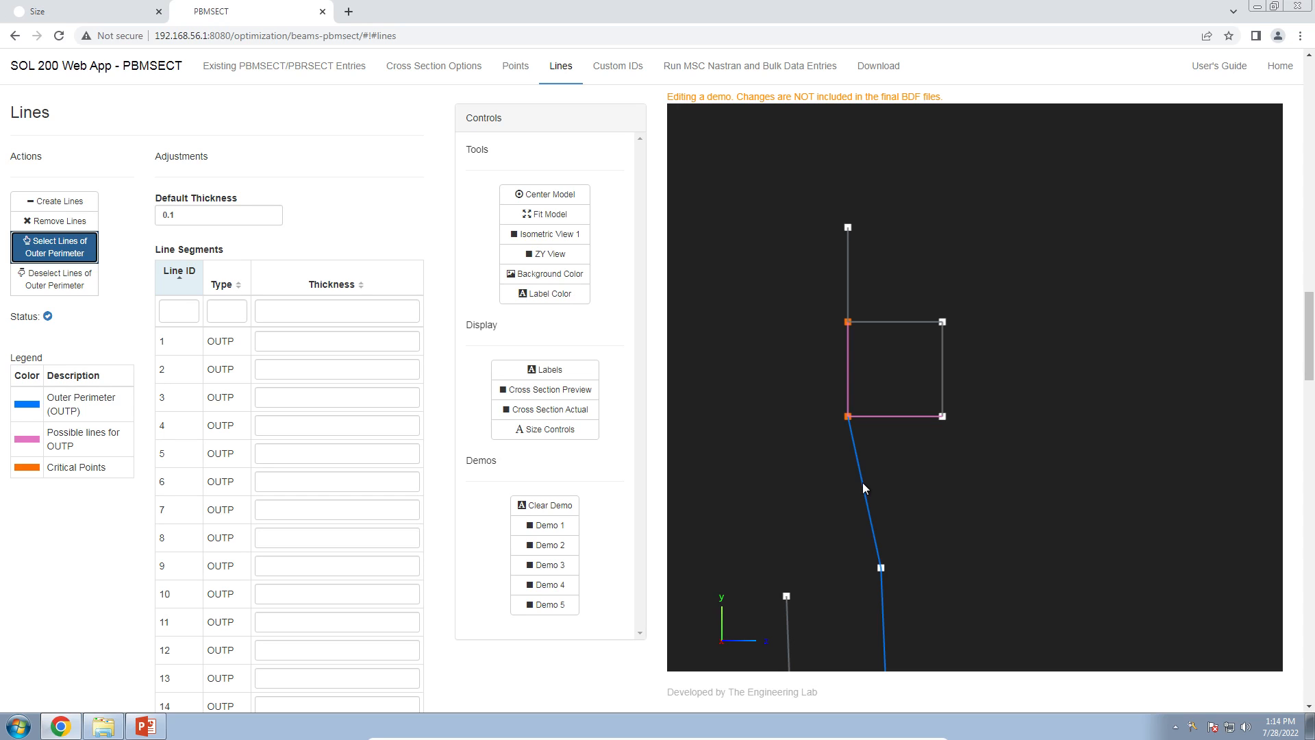
Show point and line labels and check the types assigned to the lines around the new square
left_click(586, 370)
scroll(862, 523, "up", 5)
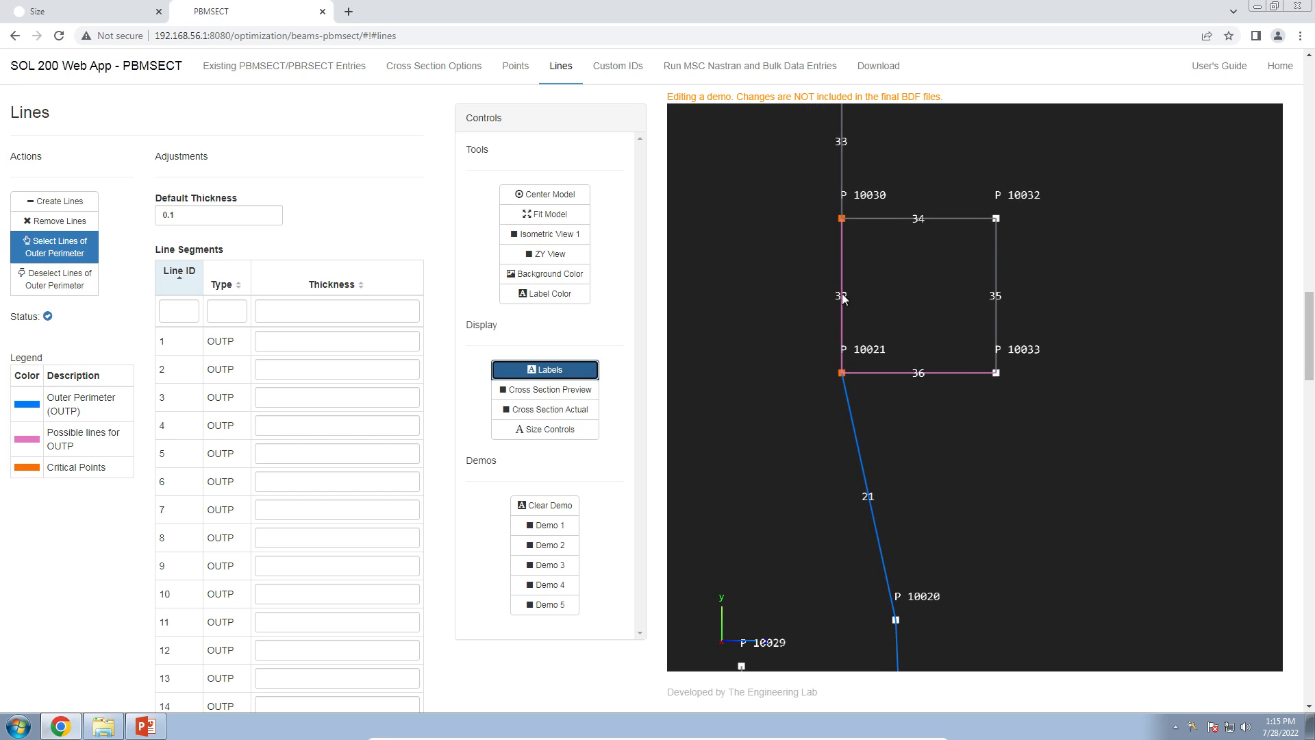
scroll(419, 423, "down", 10)
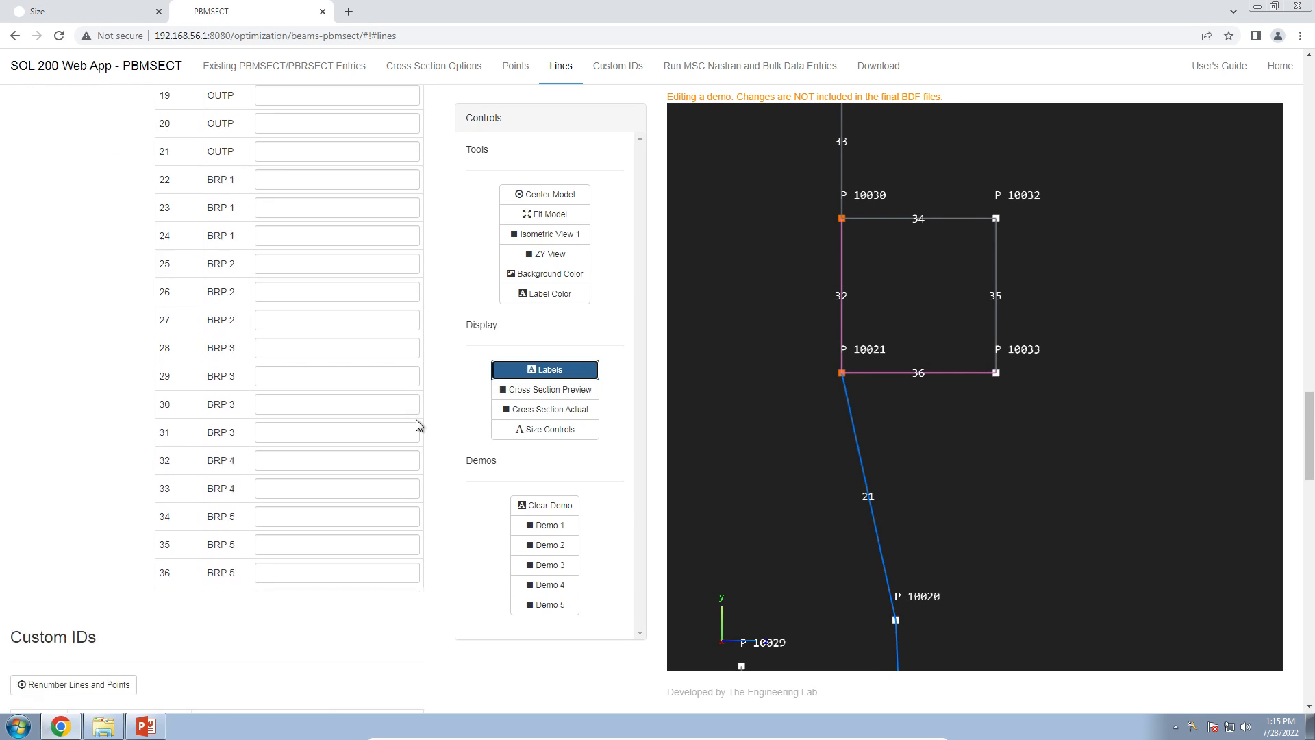
Check the types assigned to lines 21 and 32 in the line segments table
scroll(418, 423, "down", 5)
scroll(415, 423, "up", 6)
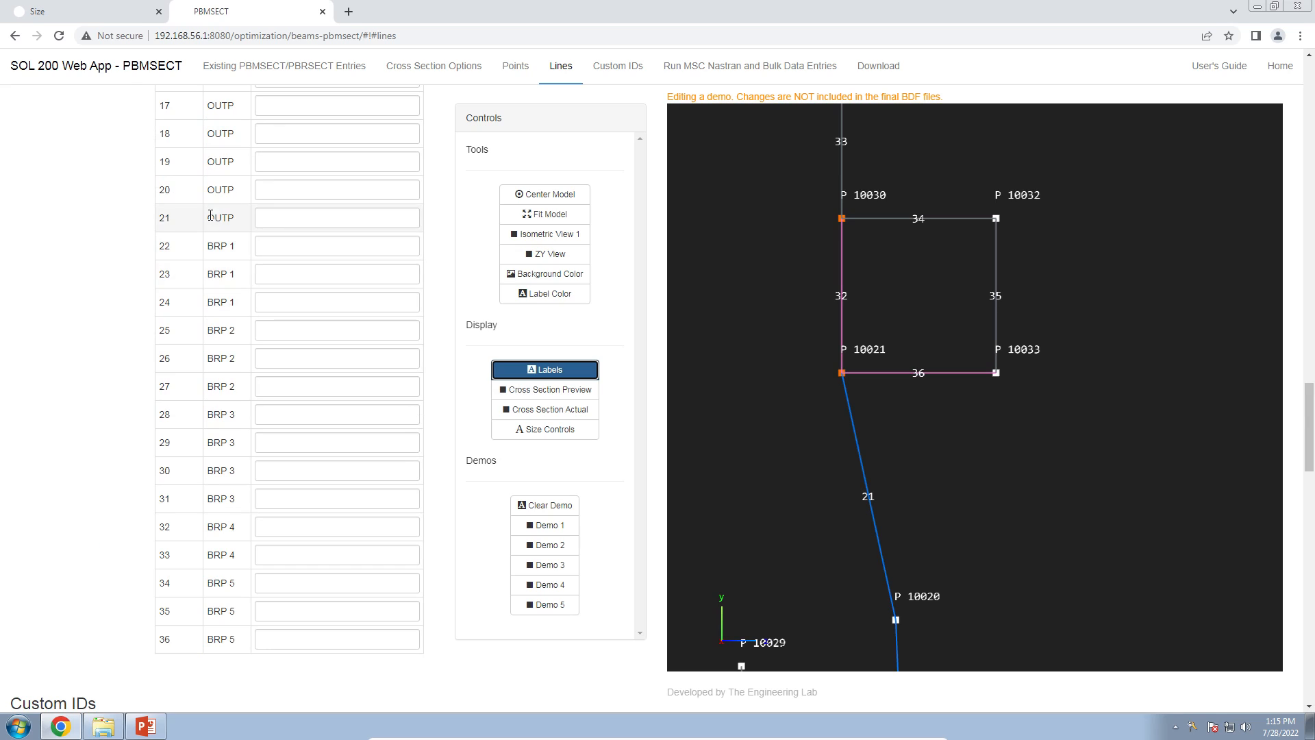
double_click(211, 215)
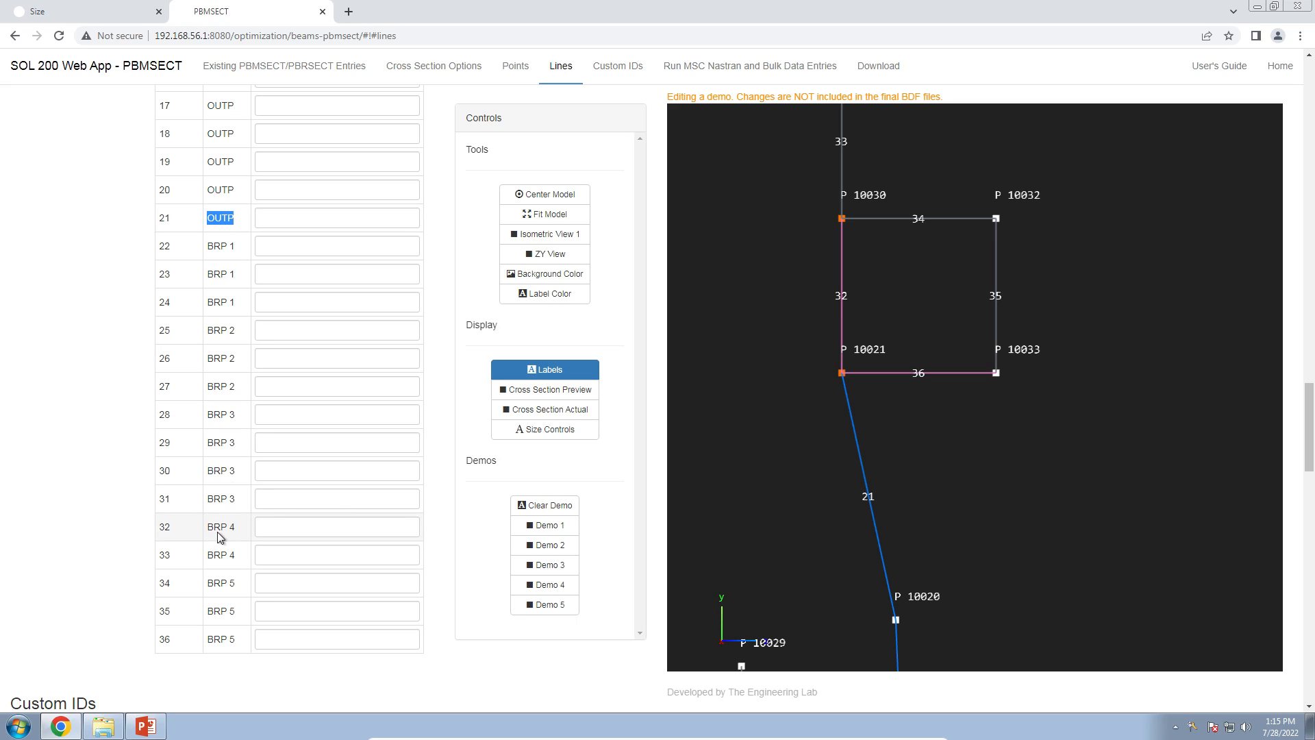
left_click_drag(206, 527, 242, 533)
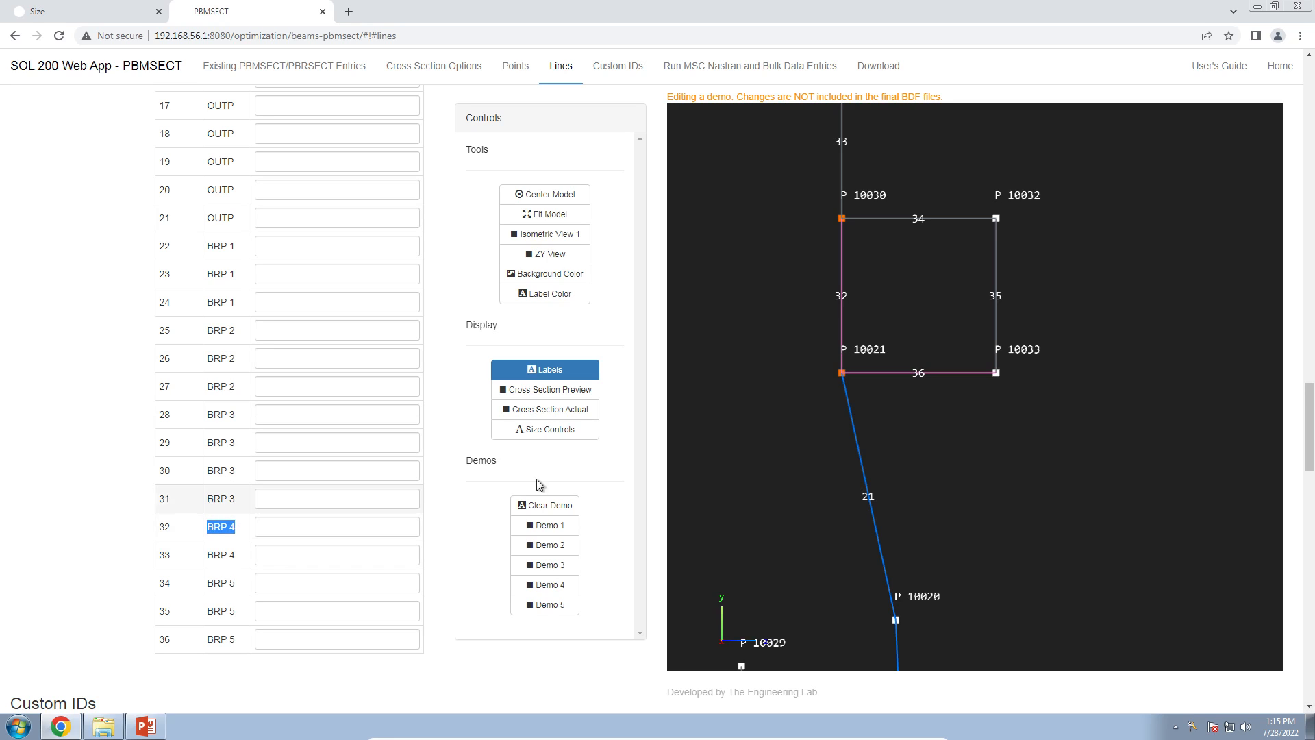
Add the square's side starting at point 10021 and the vertical line directly above it to the outer perimeter (OUTP)
left_click_drag(763, 361, 766, 418)
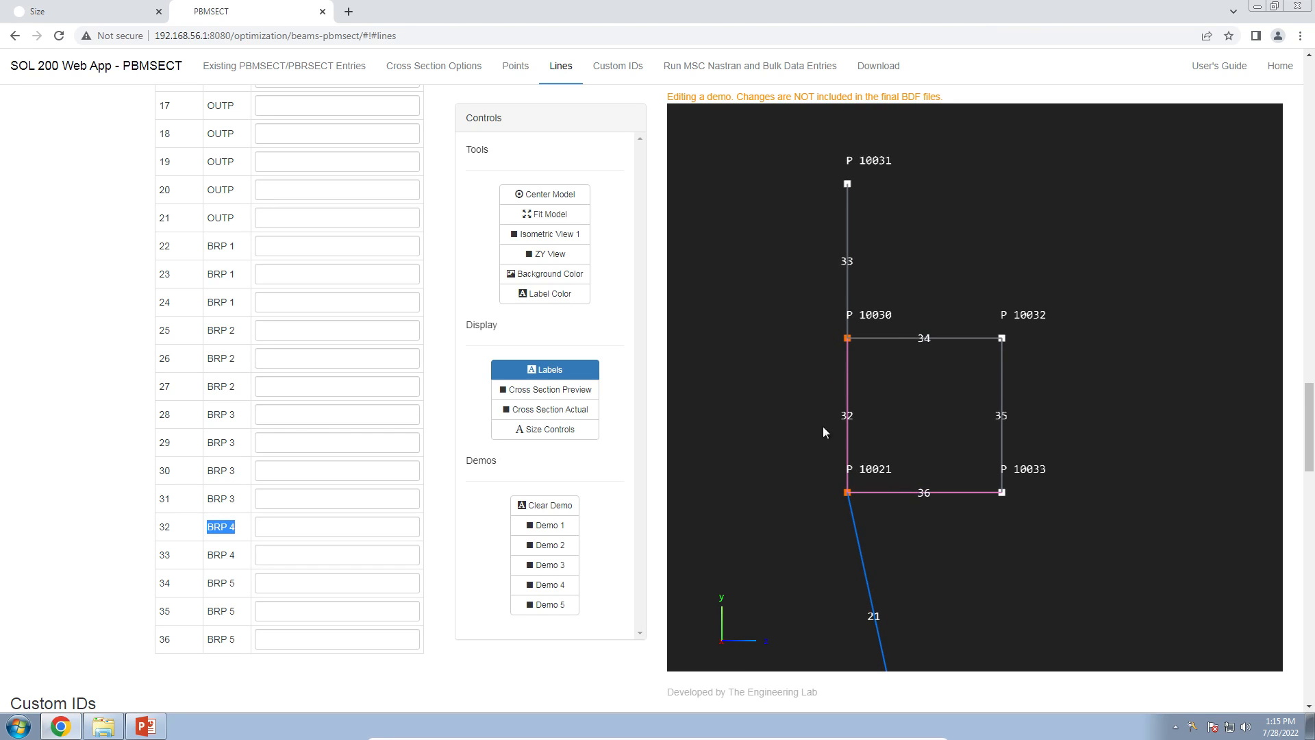
left_click(849, 361)
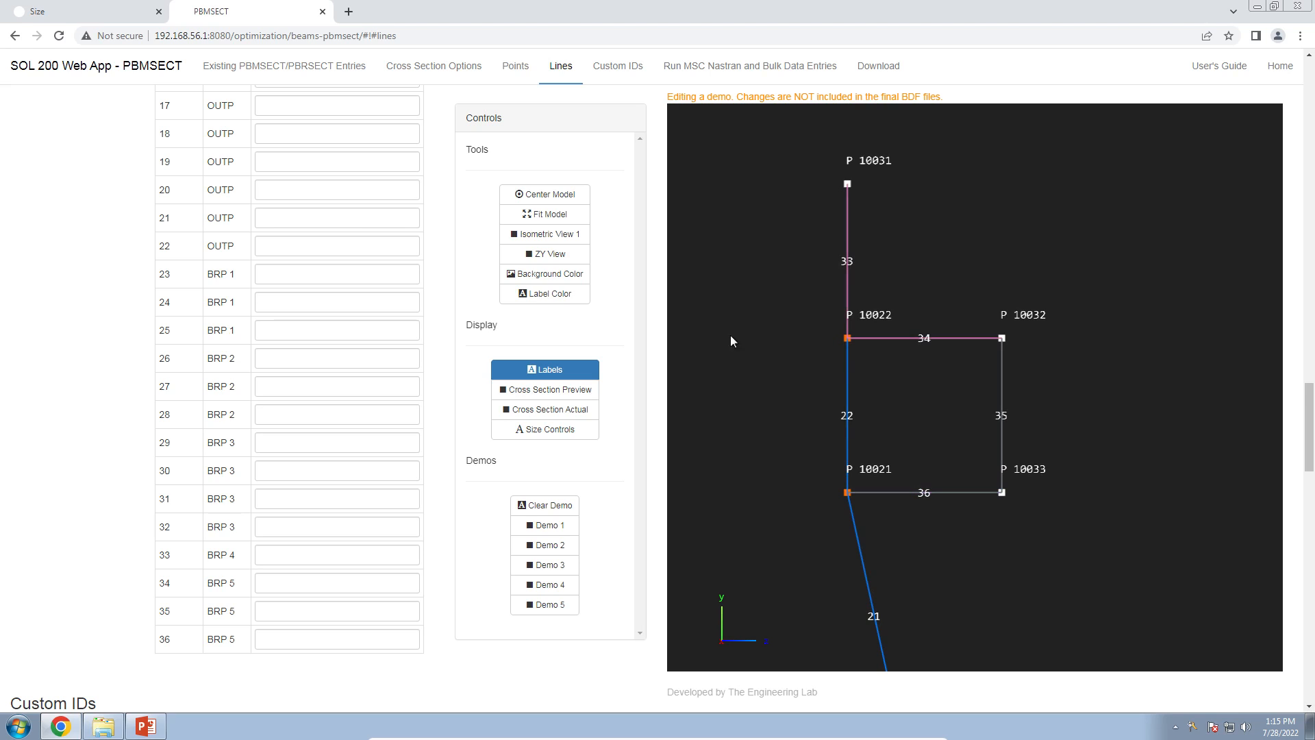
scroll(191, 420, "up", 12)
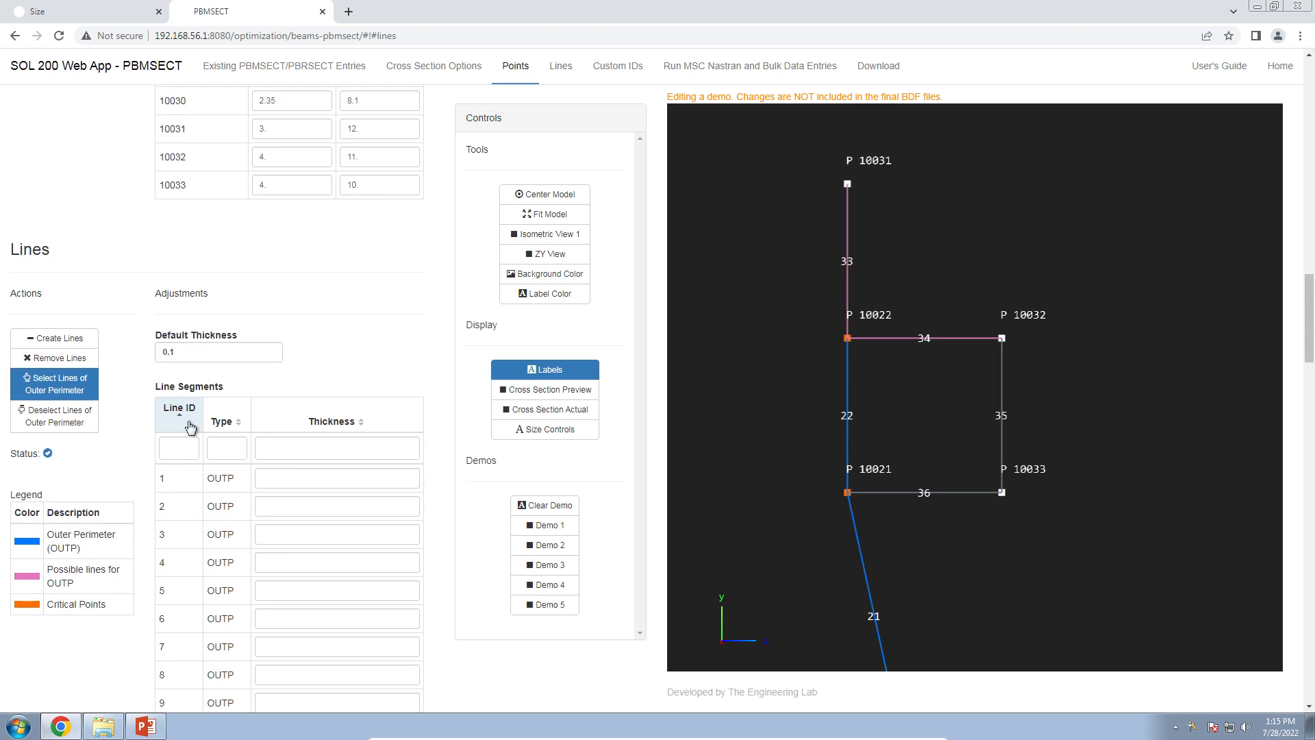
left_click(847, 261)
Check the labels of the extended outer perimeter and the type of line 23 in the line segments table
left_click(522, 375)
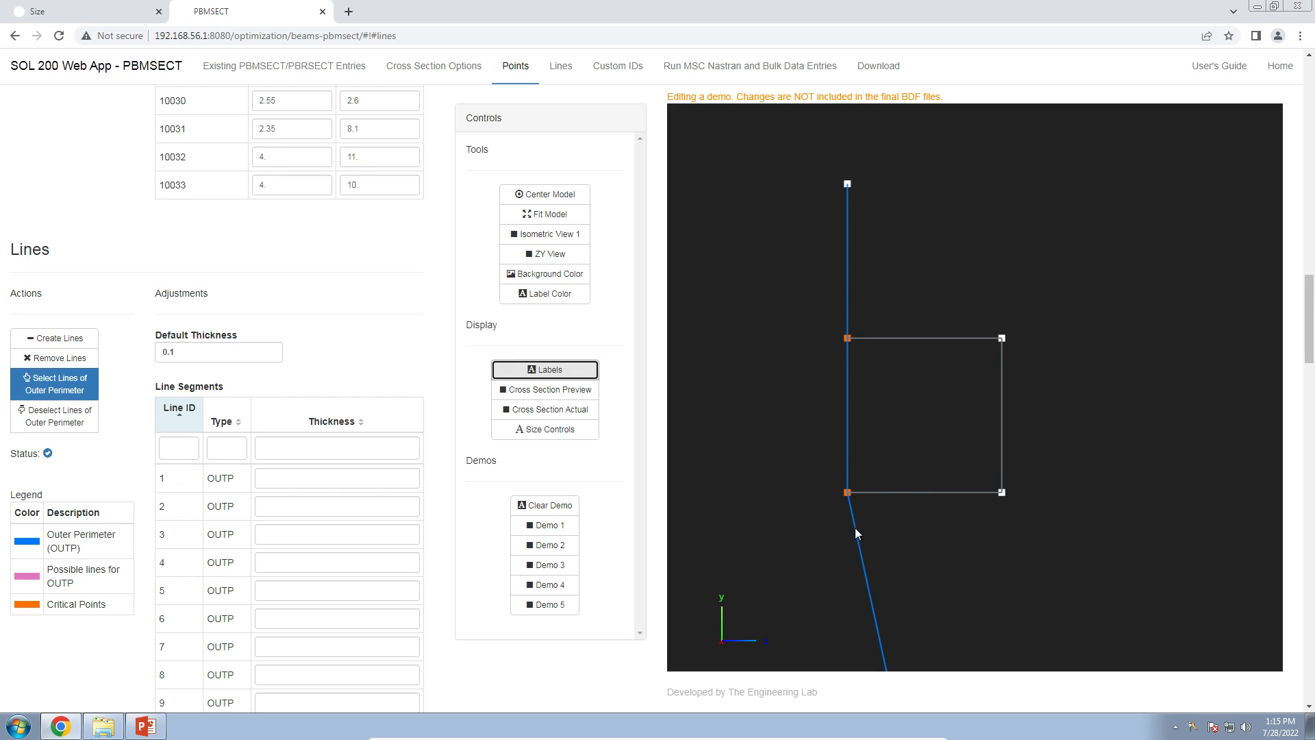
left_click(574, 371)
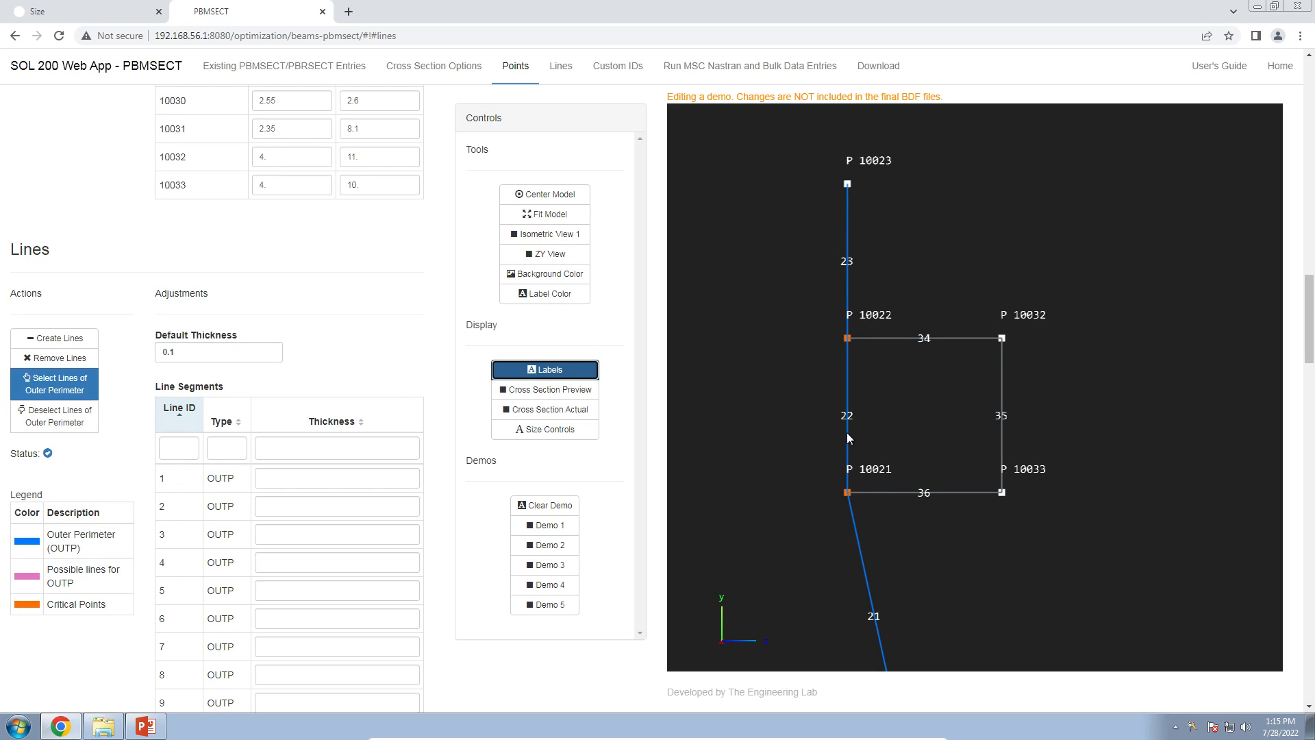
left_click(579, 369)
scroll(327, 426, "down", 13)
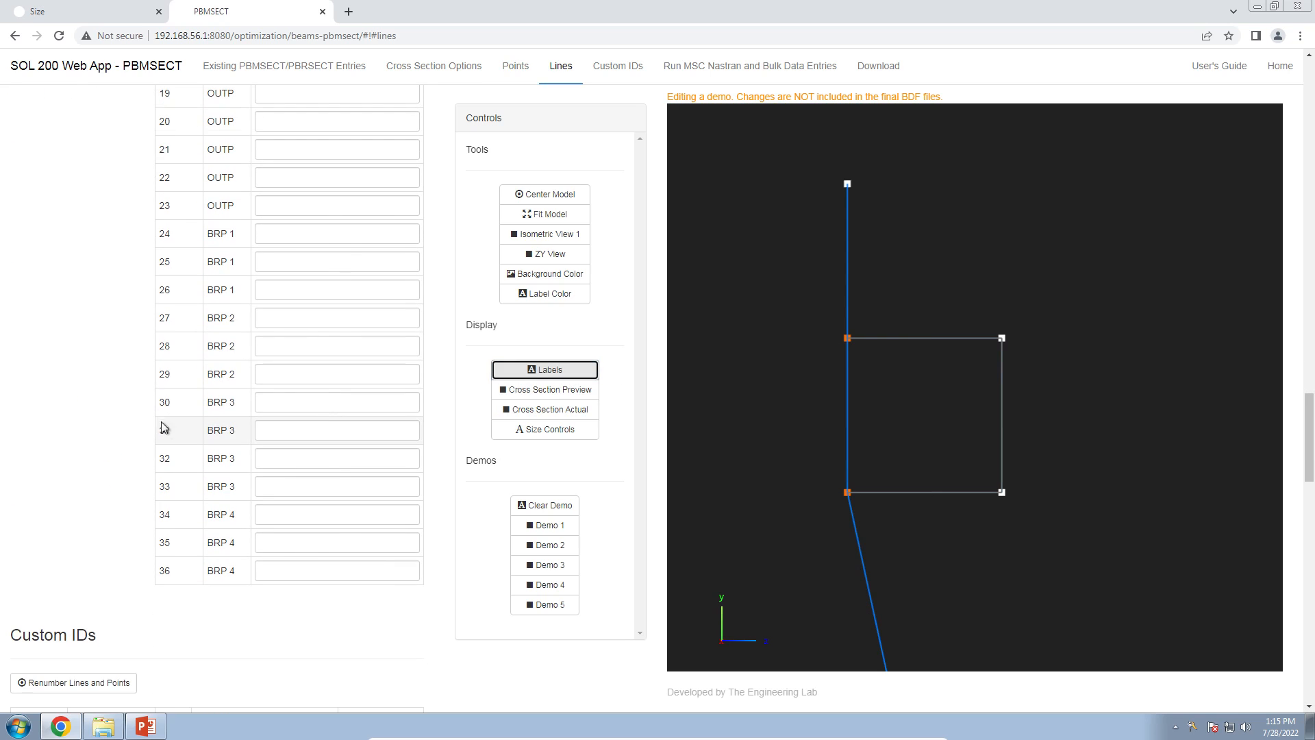
left_click_drag(205, 178, 238, 209)
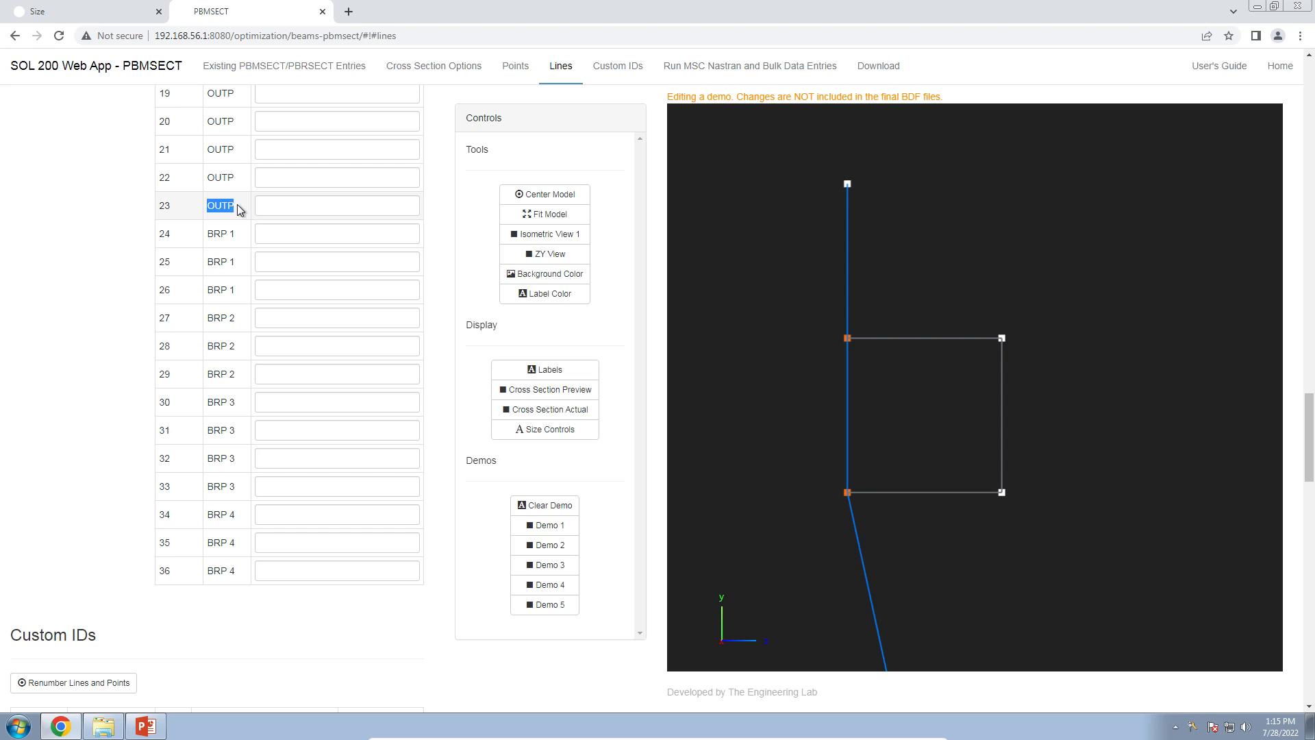
Open the bulk data entries with model labels shown and review the POINT entries of the newly added points, including 10021 to 10023
left_click(710, 72)
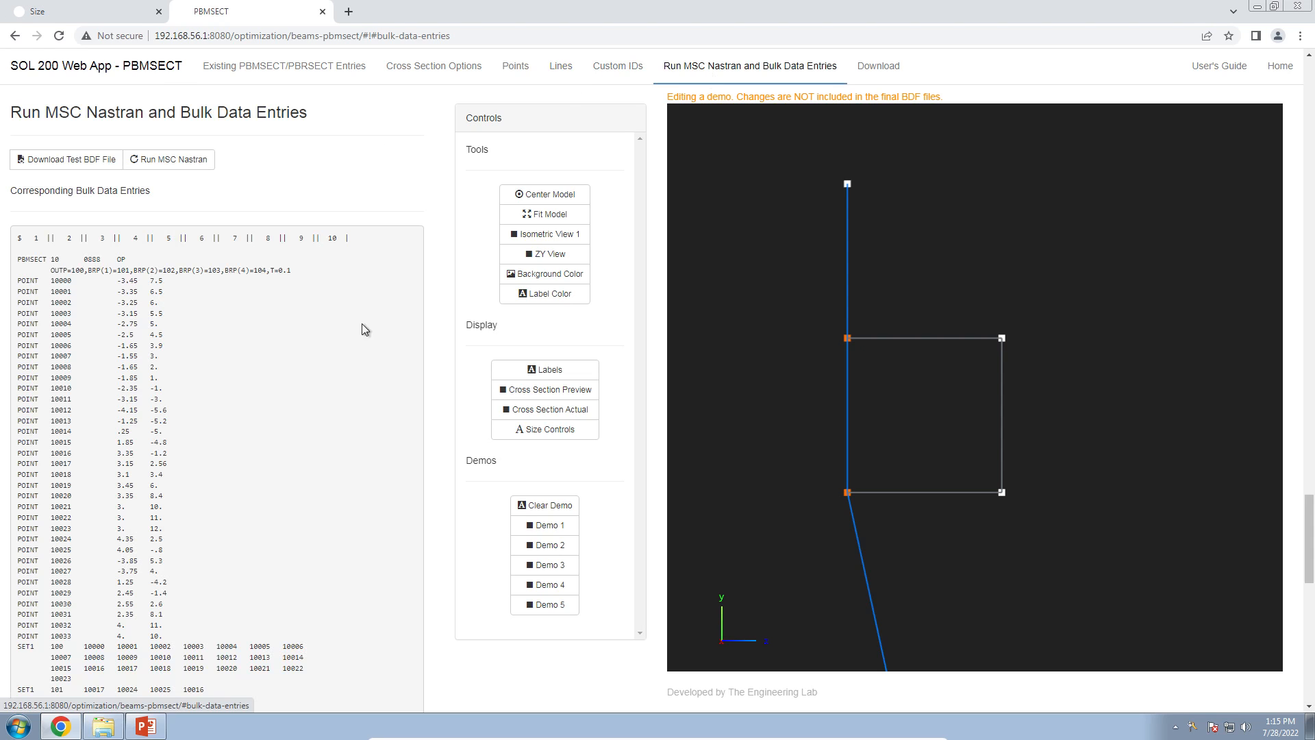
scroll(106, 429, "down", 1)
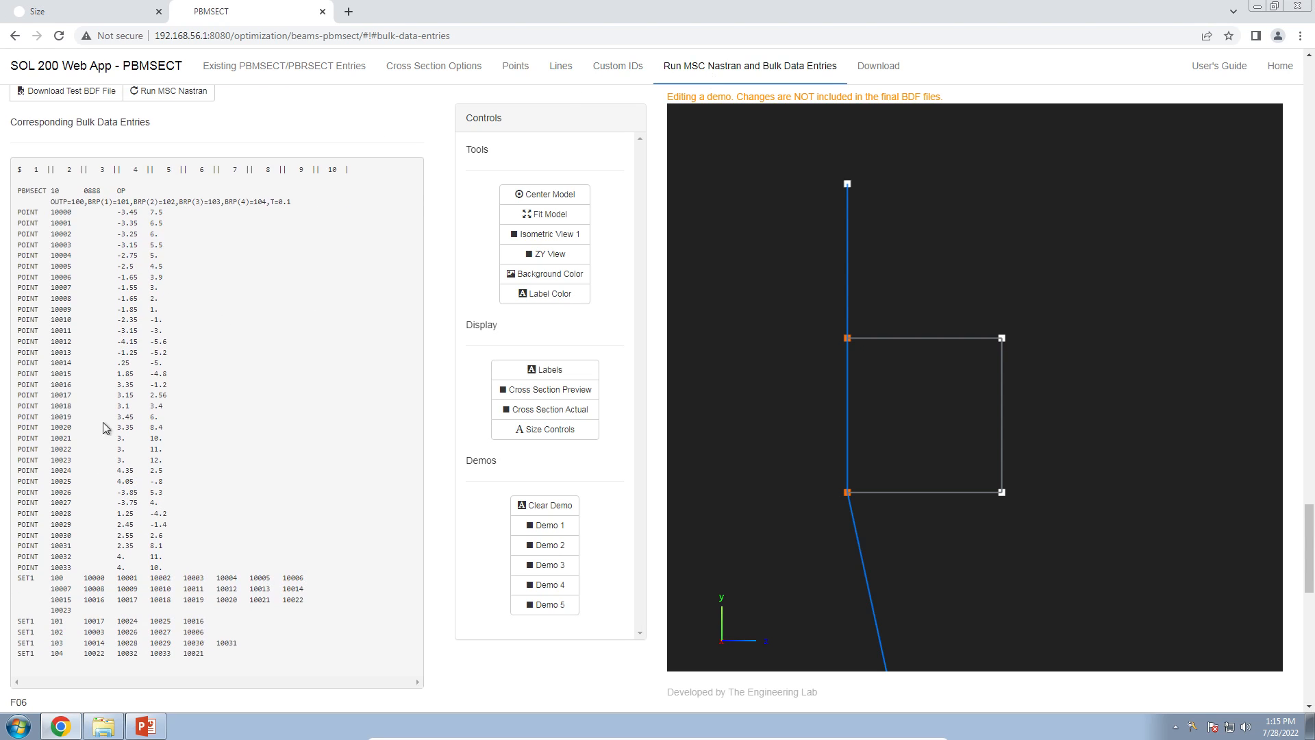
left_click(555, 368)
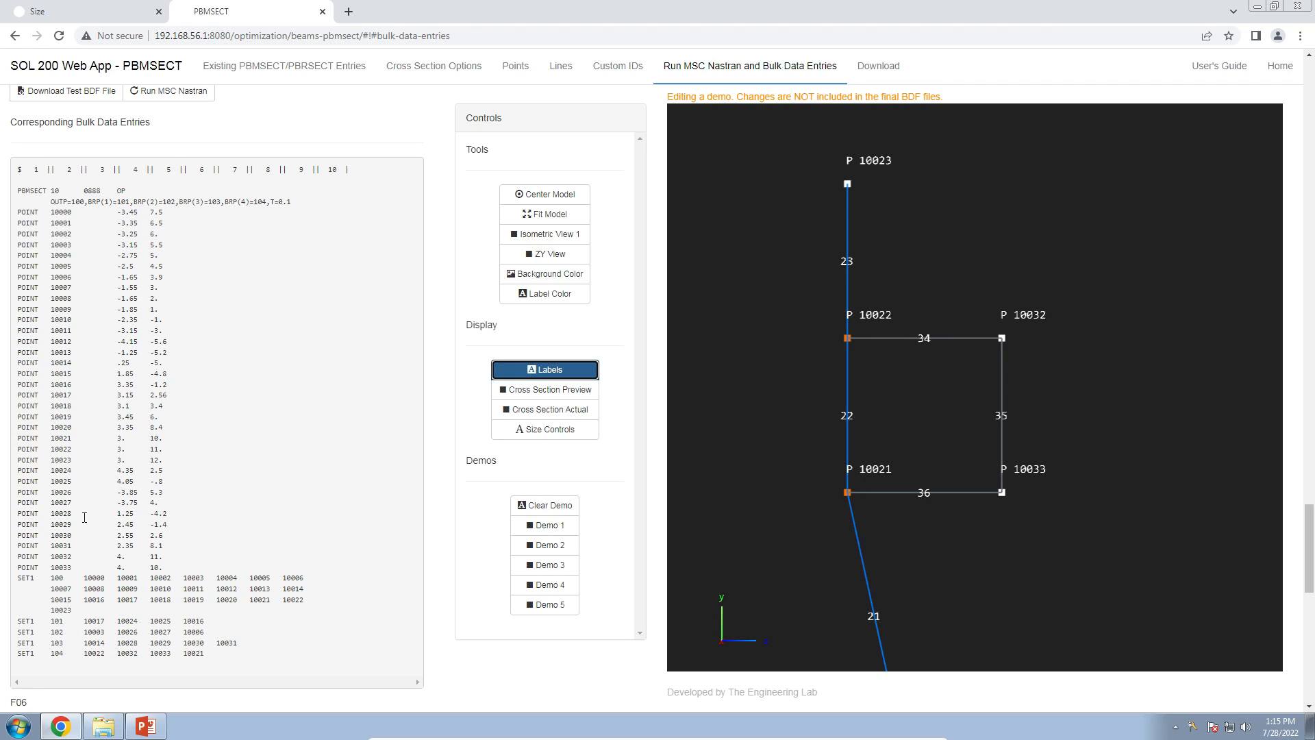
left_click_drag(18, 436, 198, 568)
left_click(48, 447)
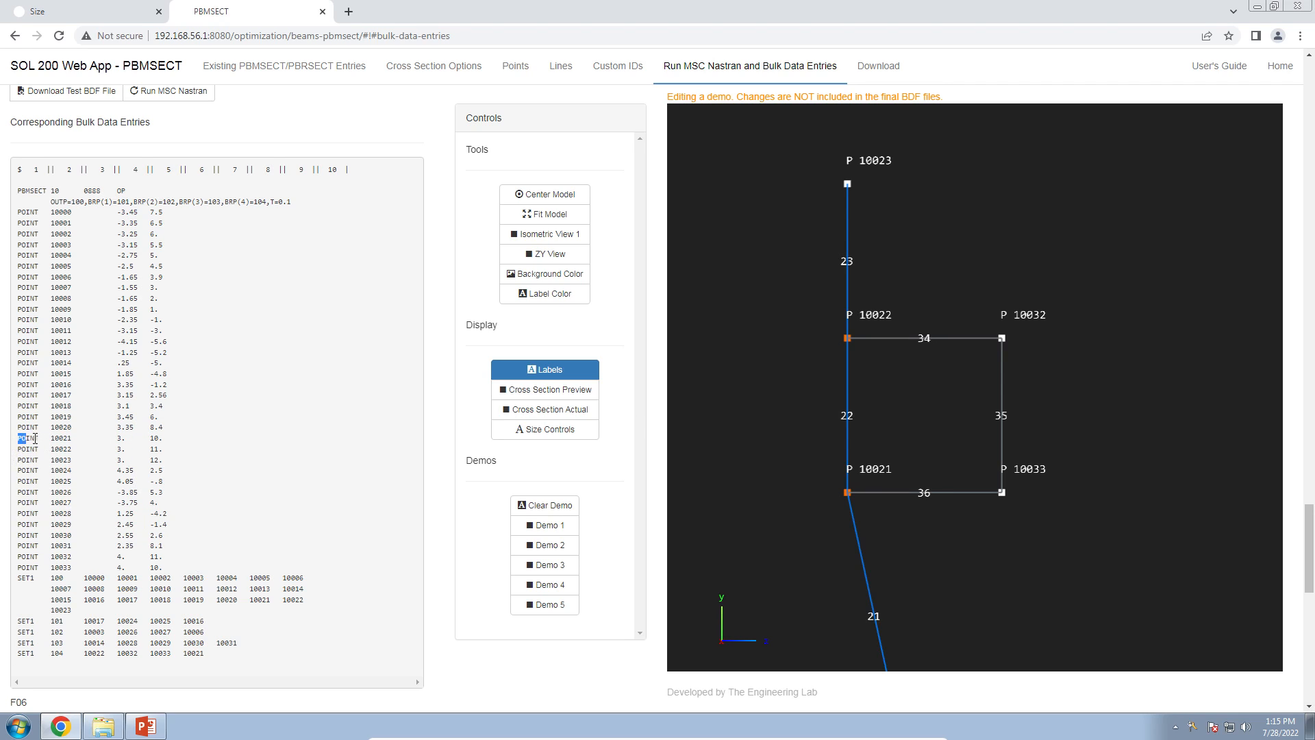
left_click_drag(17, 436, 190, 457)
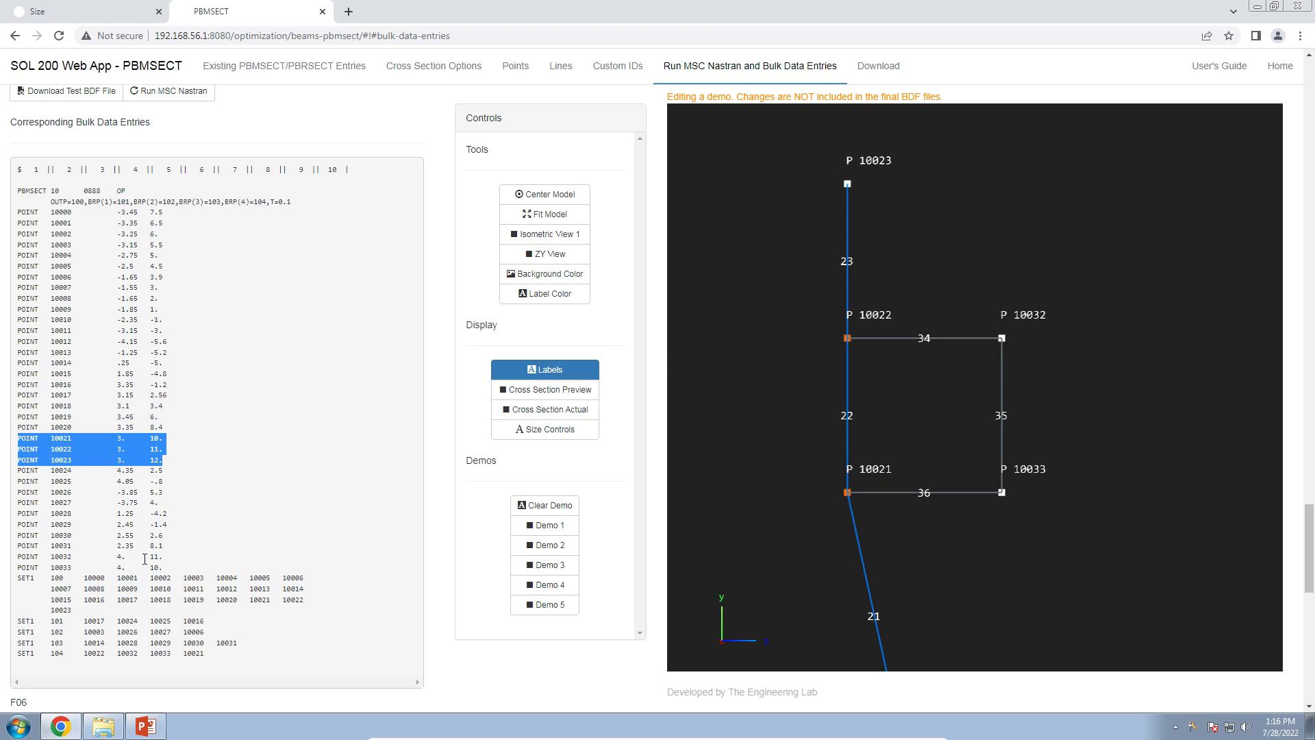
left_click_drag(179, 567, 18, 509)
Compare the ID of the SET1 100 entry with the OUTP=100 reference in the PBMSECT entry
scroll(66, 555, "down", 1)
left_click(76, 551)
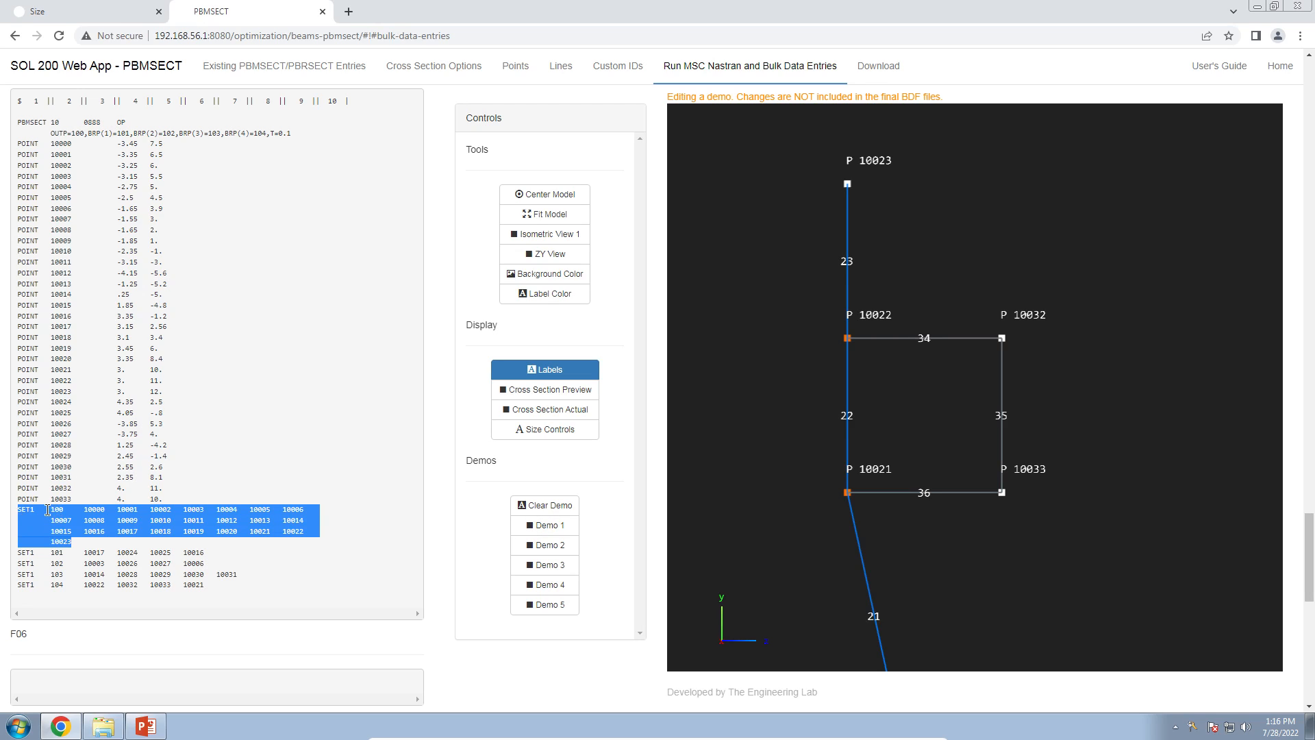
left_click_drag(49, 509, 68, 508)
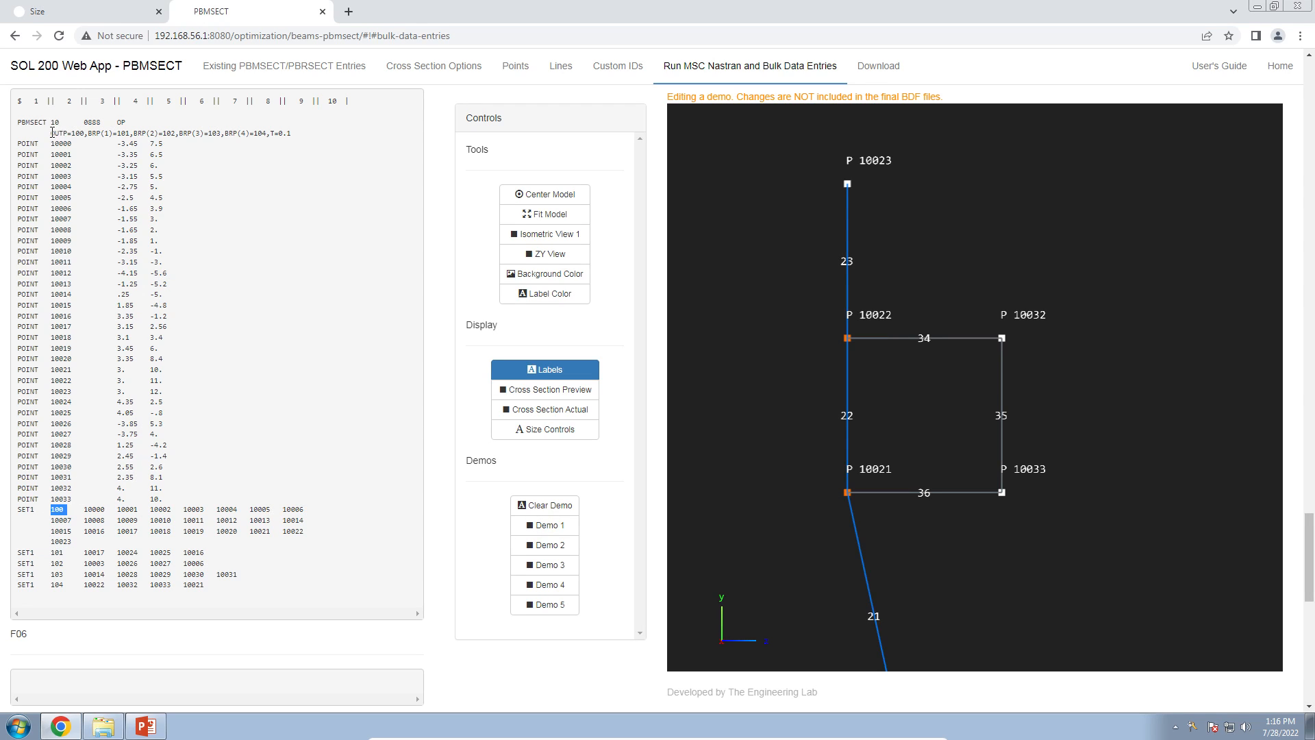
left_click_drag(51, 133, 85, 130)
double_click(74, 134)
left_click_drag(17, 509, 64, 507)
Match the last point IDs of SET1 100, starting from 10023, to the labelled points in the model
left_click_drag(120, 546, 86, 506)
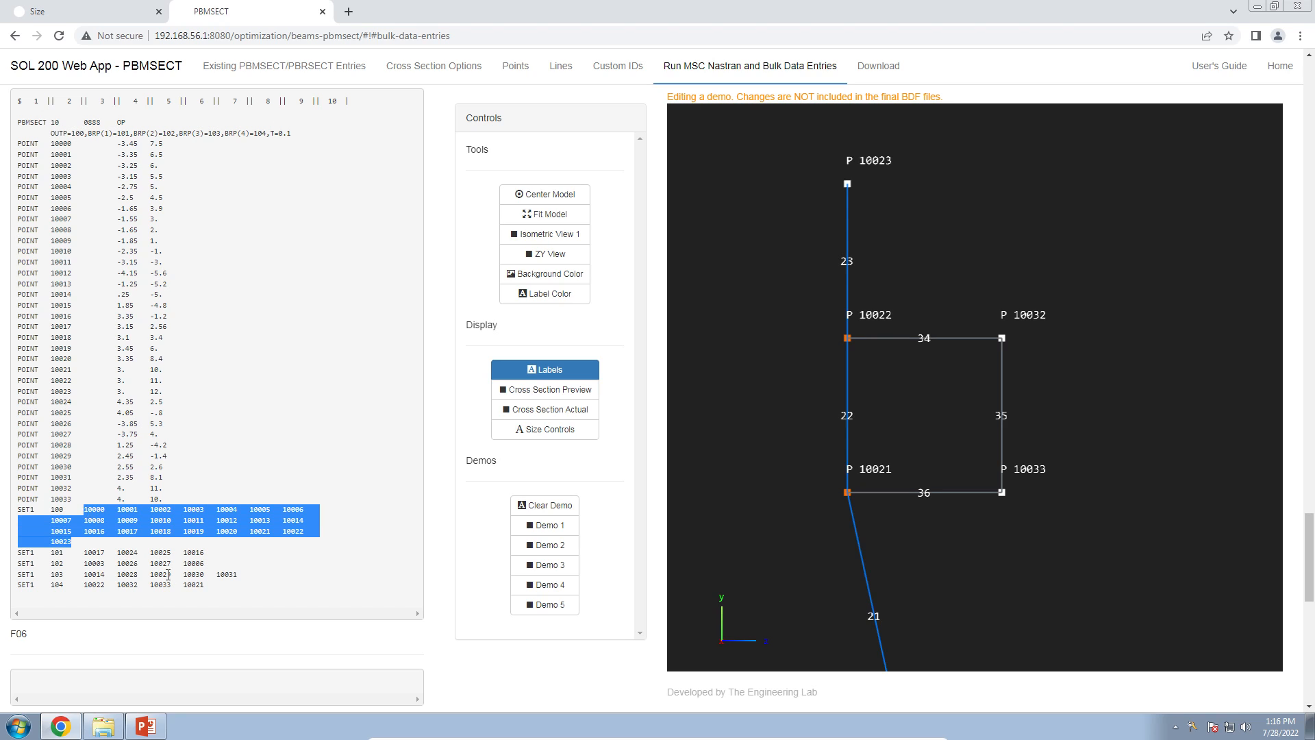
double_click(66, 541)
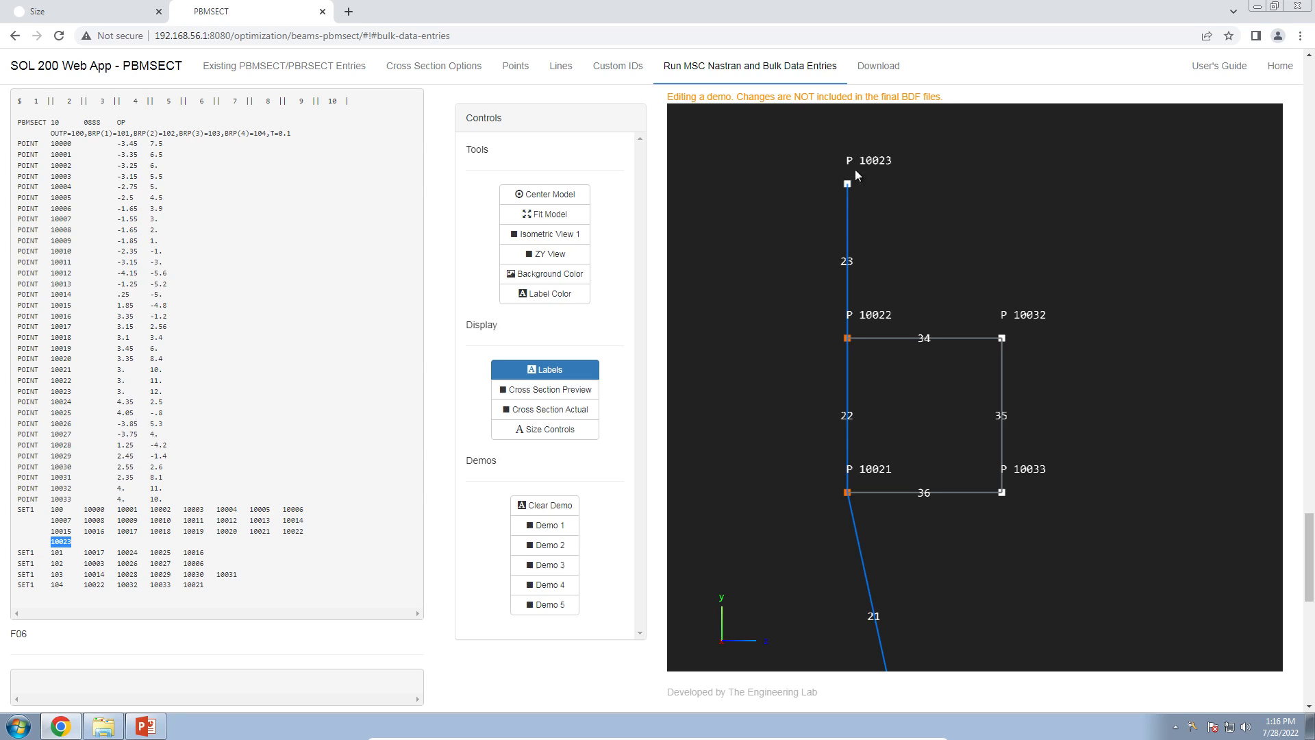
double_click(299, 531)
double_click(260, 531)
left_click_drag(906, 642, 856, 408)
left_click(310, 553)
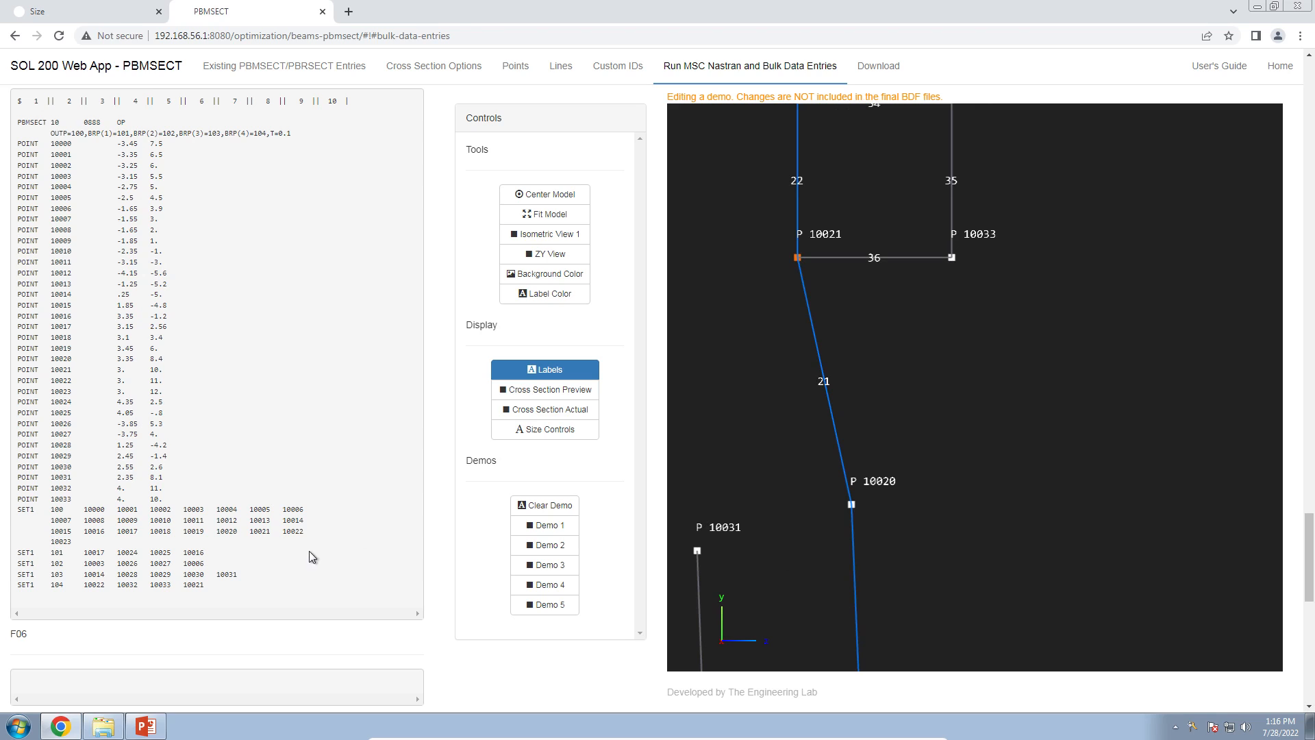
Trace the SET1 100 points along the outer perimeter in the model to point 10000 at its other end
left_click_drag(130, 541, 84, 509)
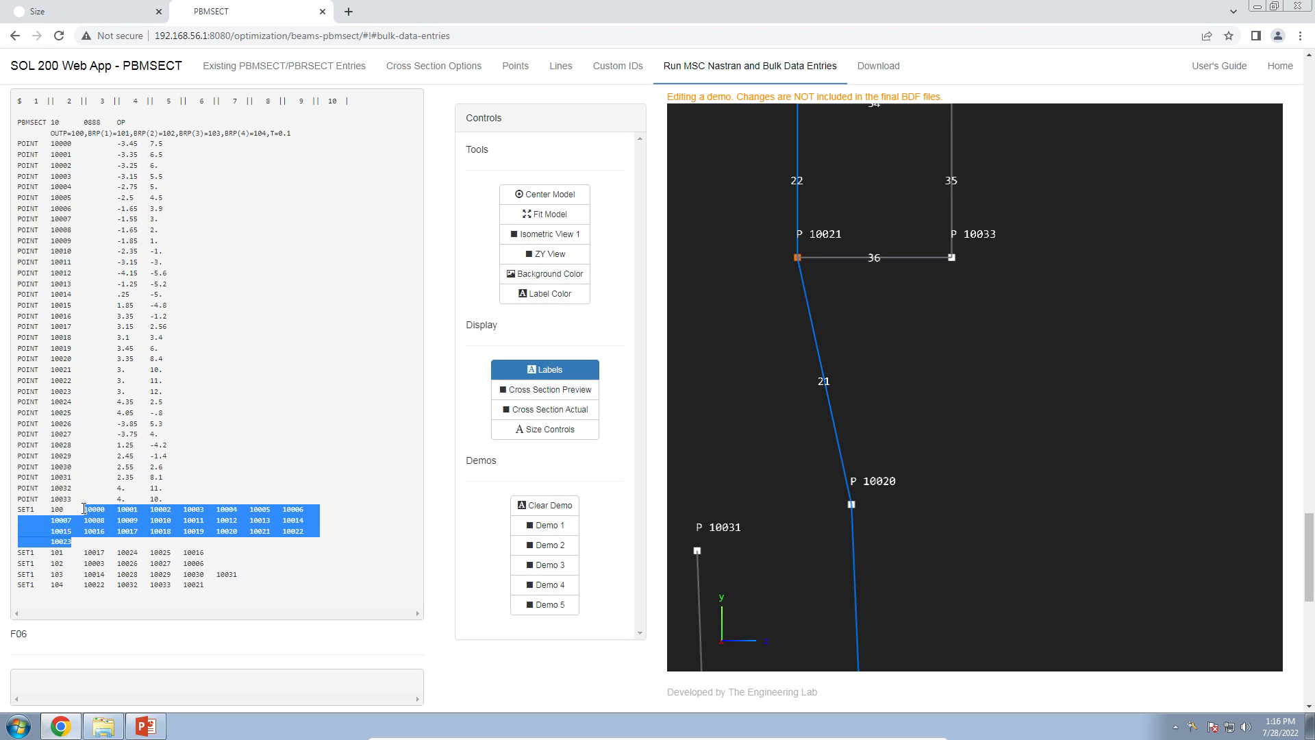
scroll(822, 357, "down", 5)
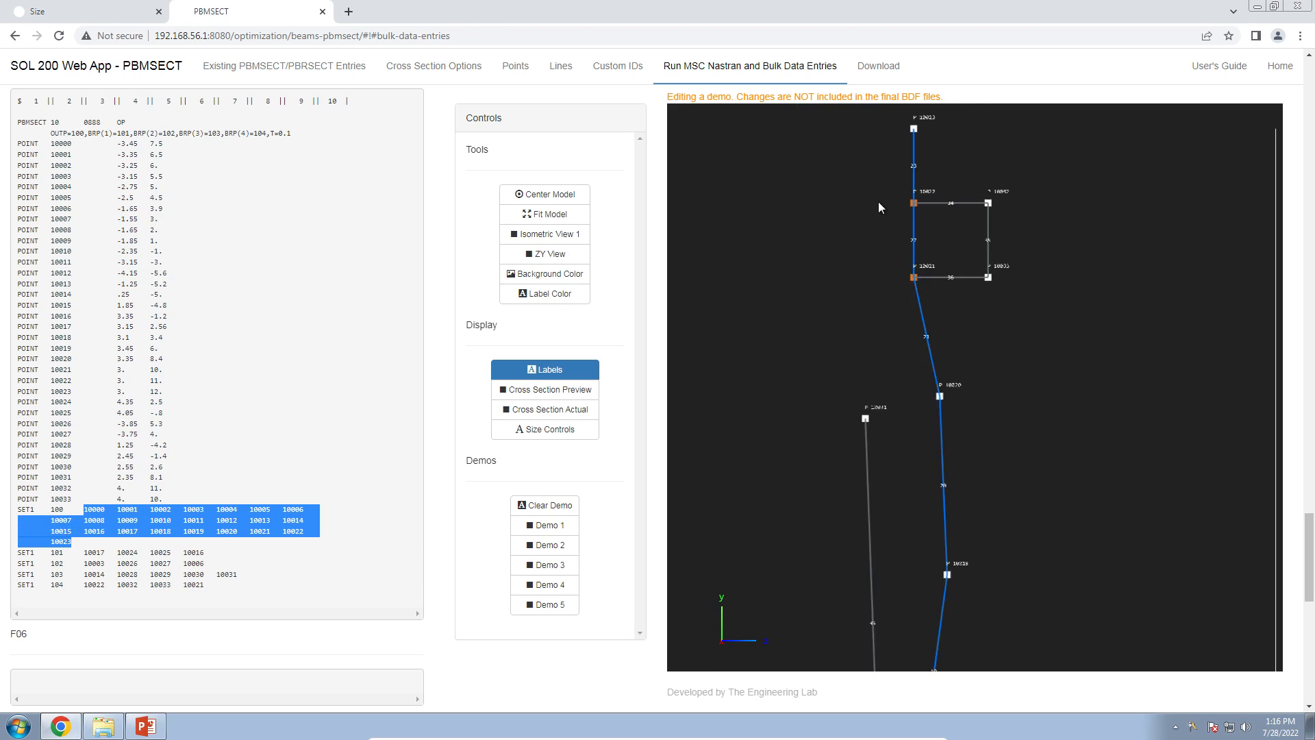
scroll(890, 192, "up", 10)
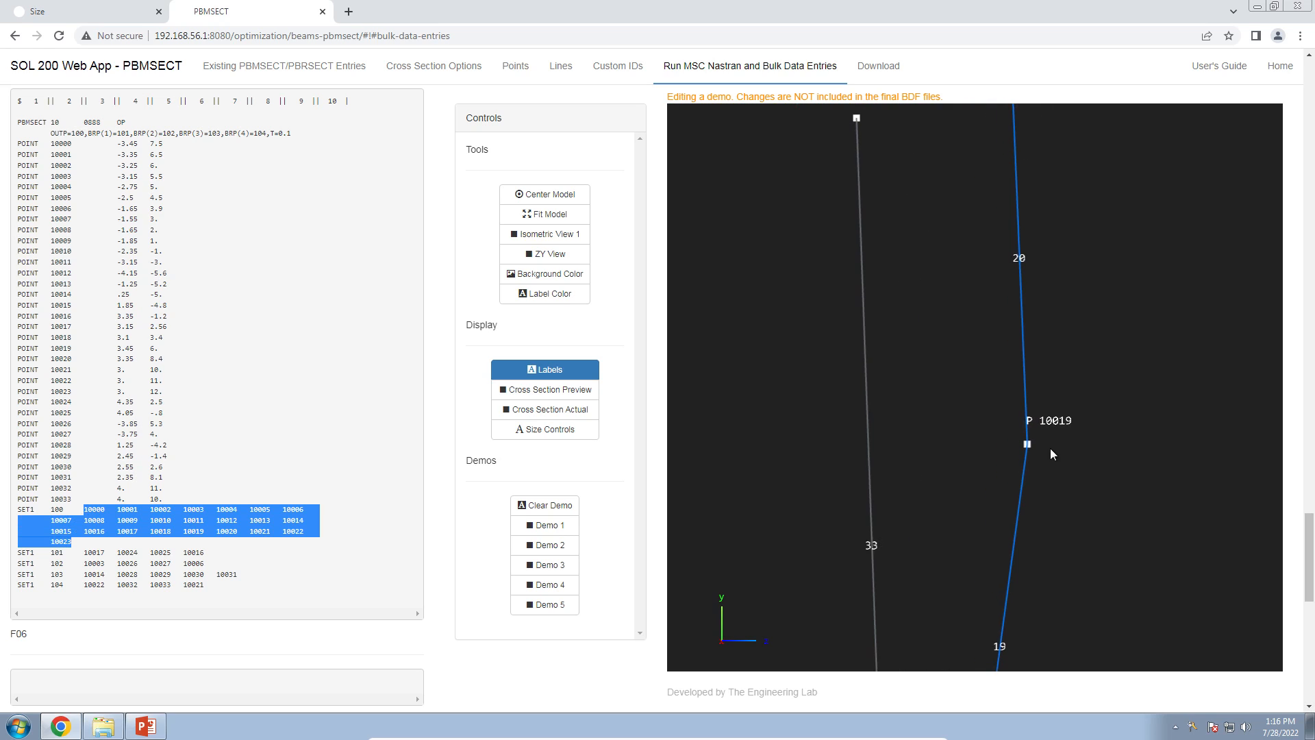
scroll(1039, 433, "down", 5)
left_click_drag(678, 230, 954, 303)
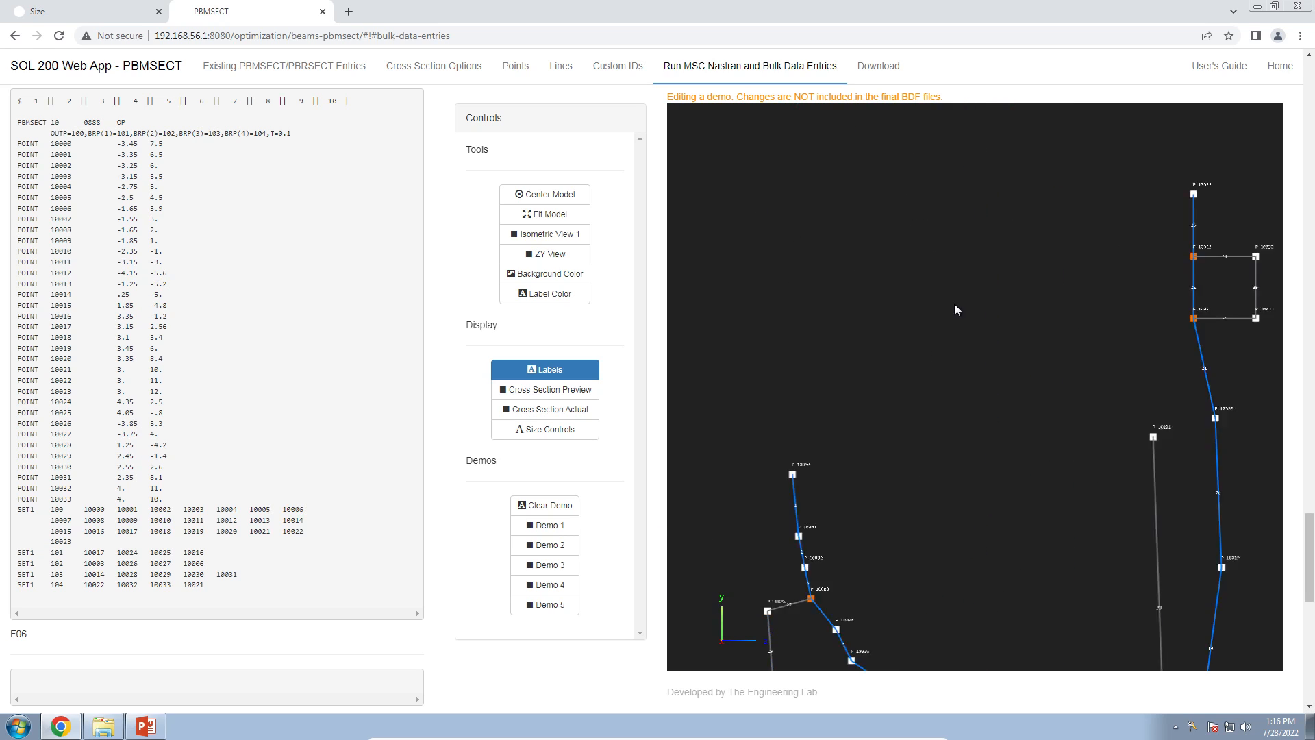
scroll(972, 310, "up", 10)
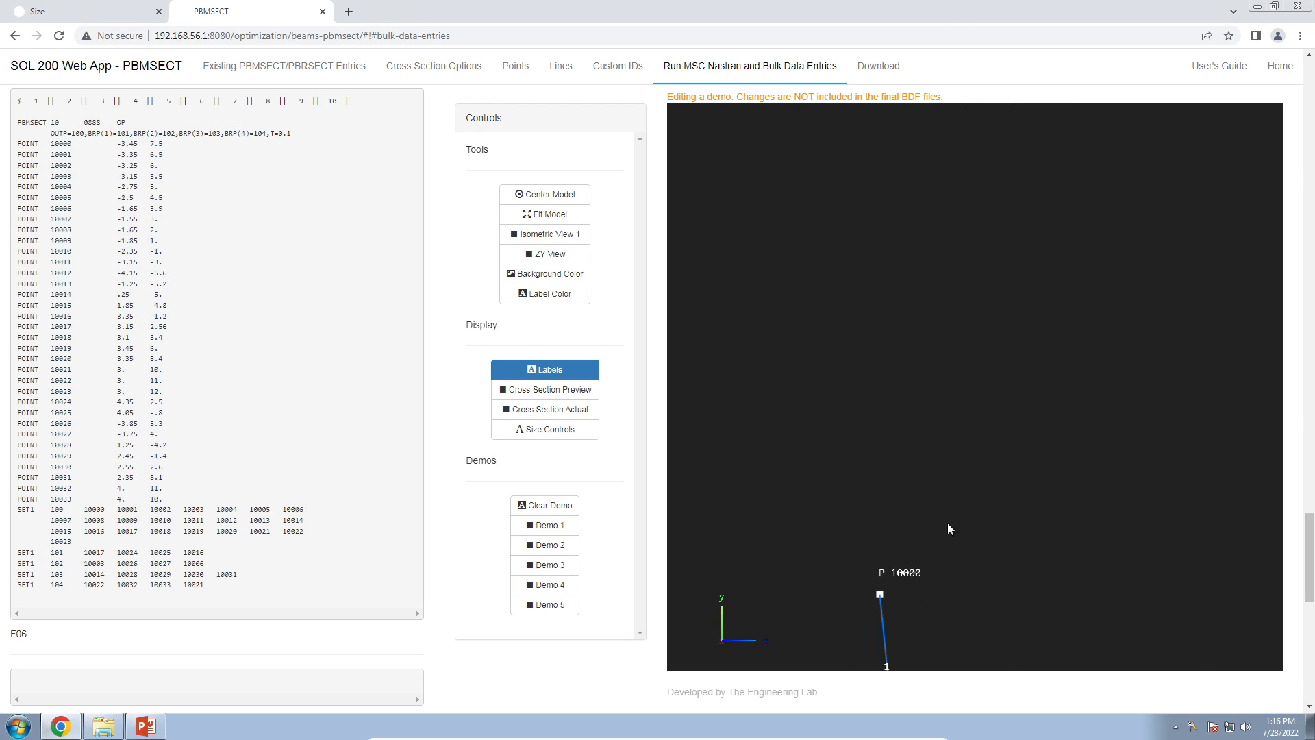
left_click_drag(948, 525, 944, 462)
scroll(944, 463, "up", 4)
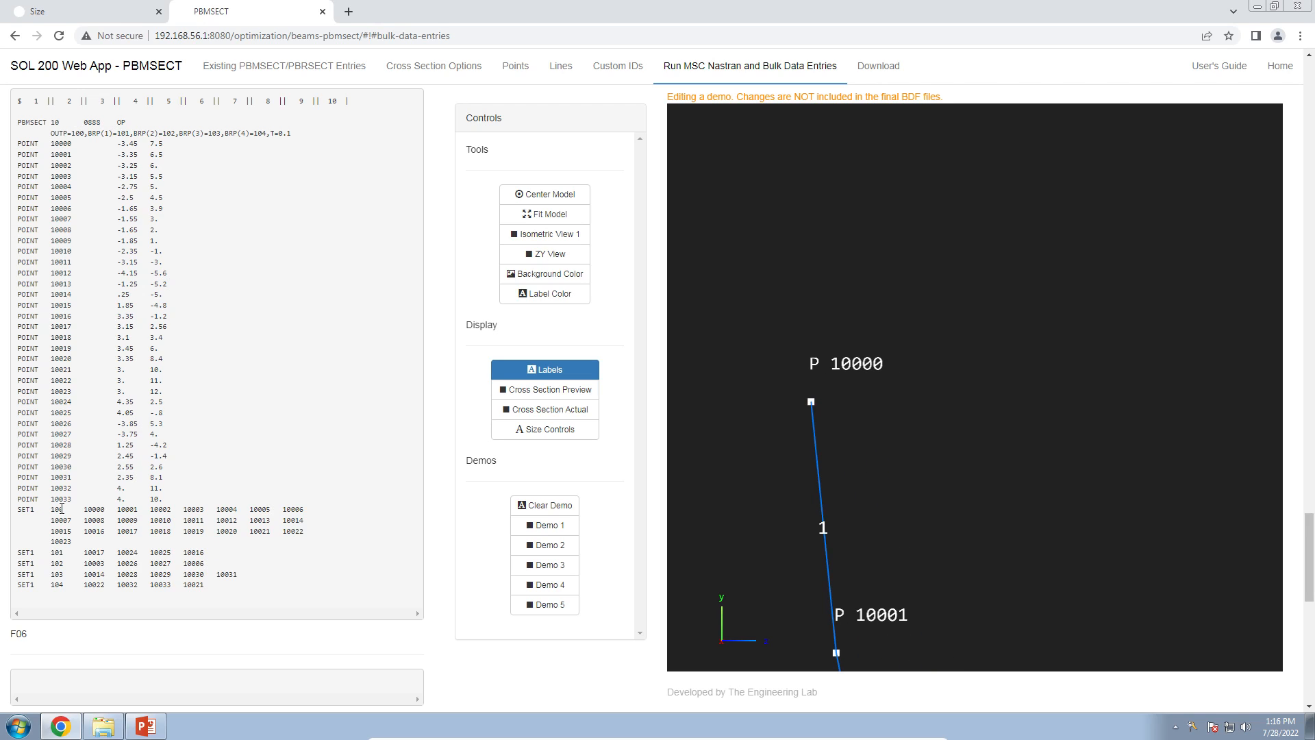
left_click_drag(84, 509, 110, 508)
scroll(857, 387, "down", 5)
scroll(1001, 386, "down", 6)
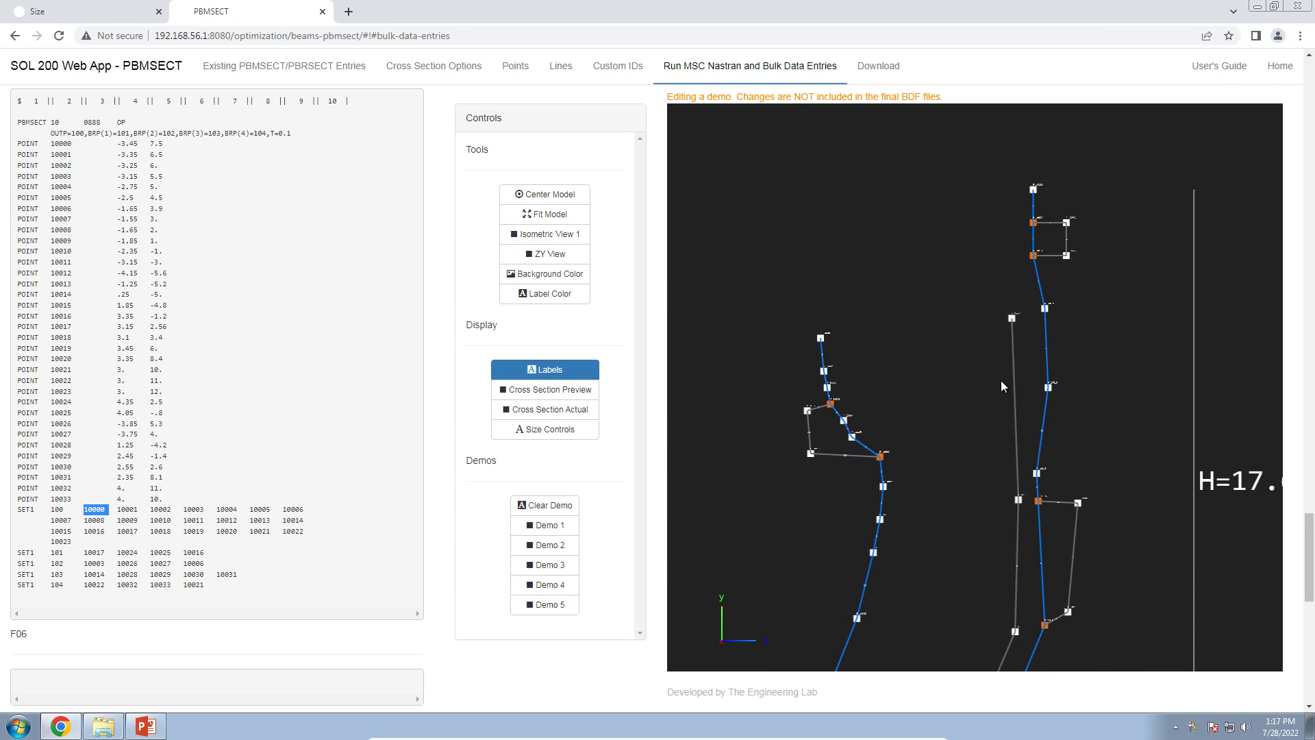
Hide the point and line labels and run MSC Nastran on the edited cross section
left_click_drag(1000, 376, 990, 347)
left_click(576, 377)
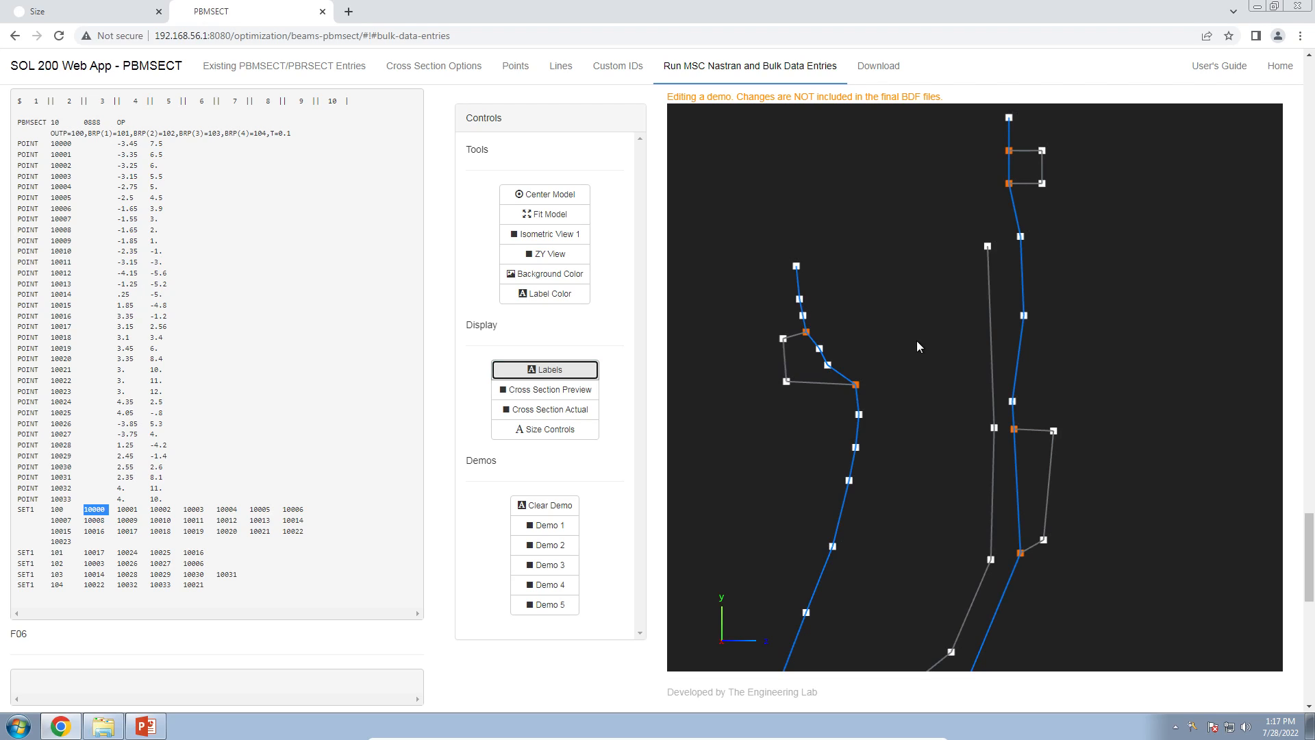
left_click(584, 349)
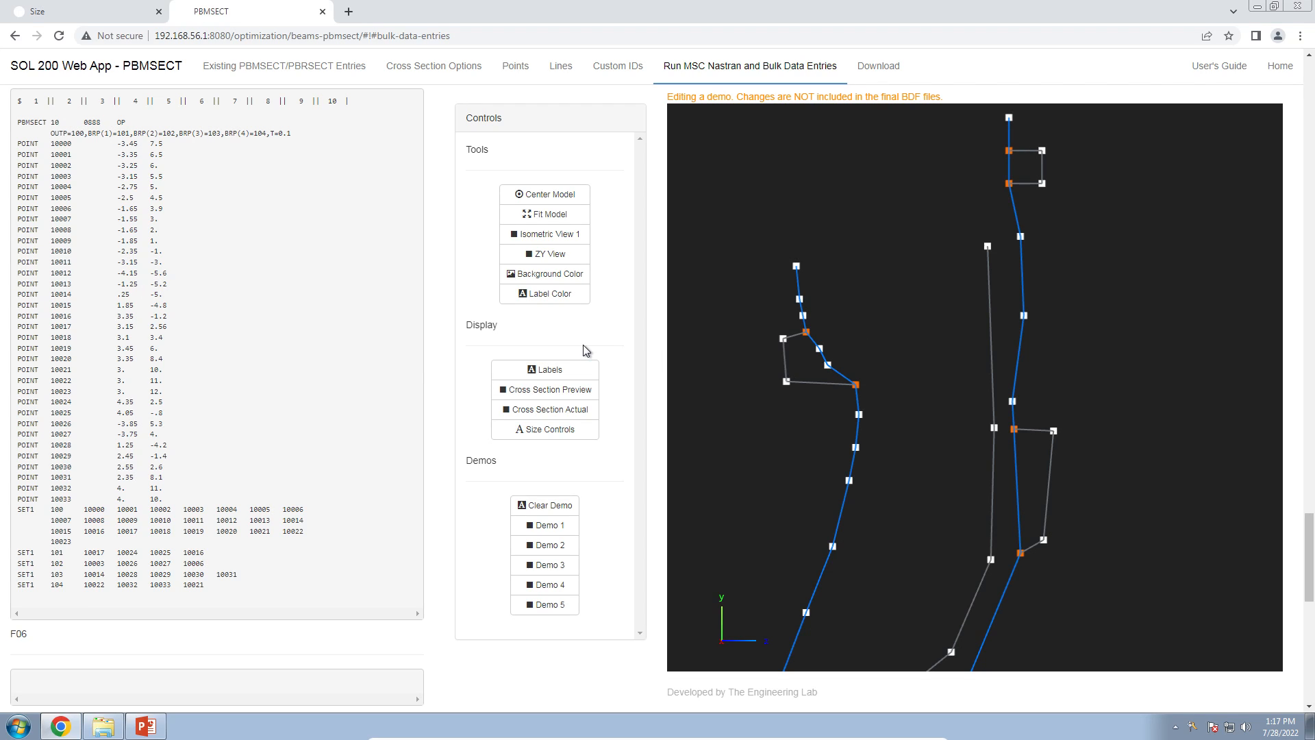
scroll(324, 440, "up", 3)
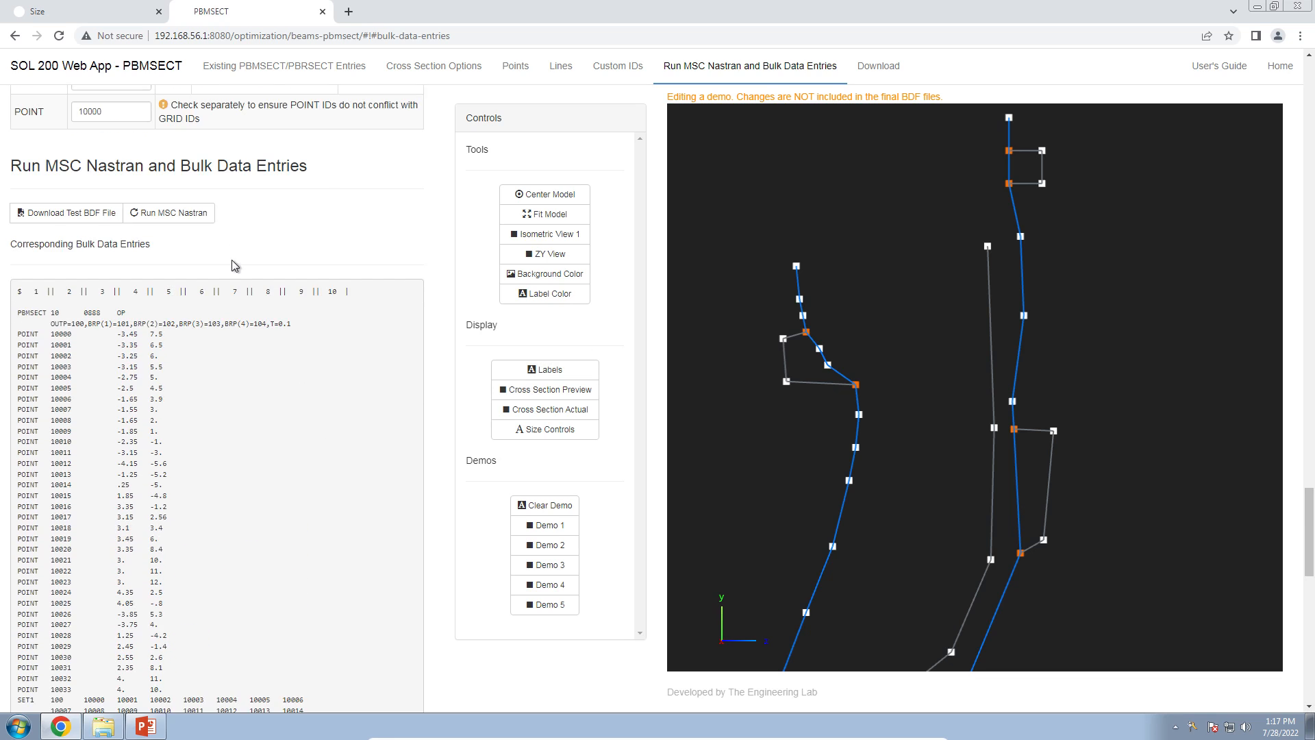
left_click(163, 235)
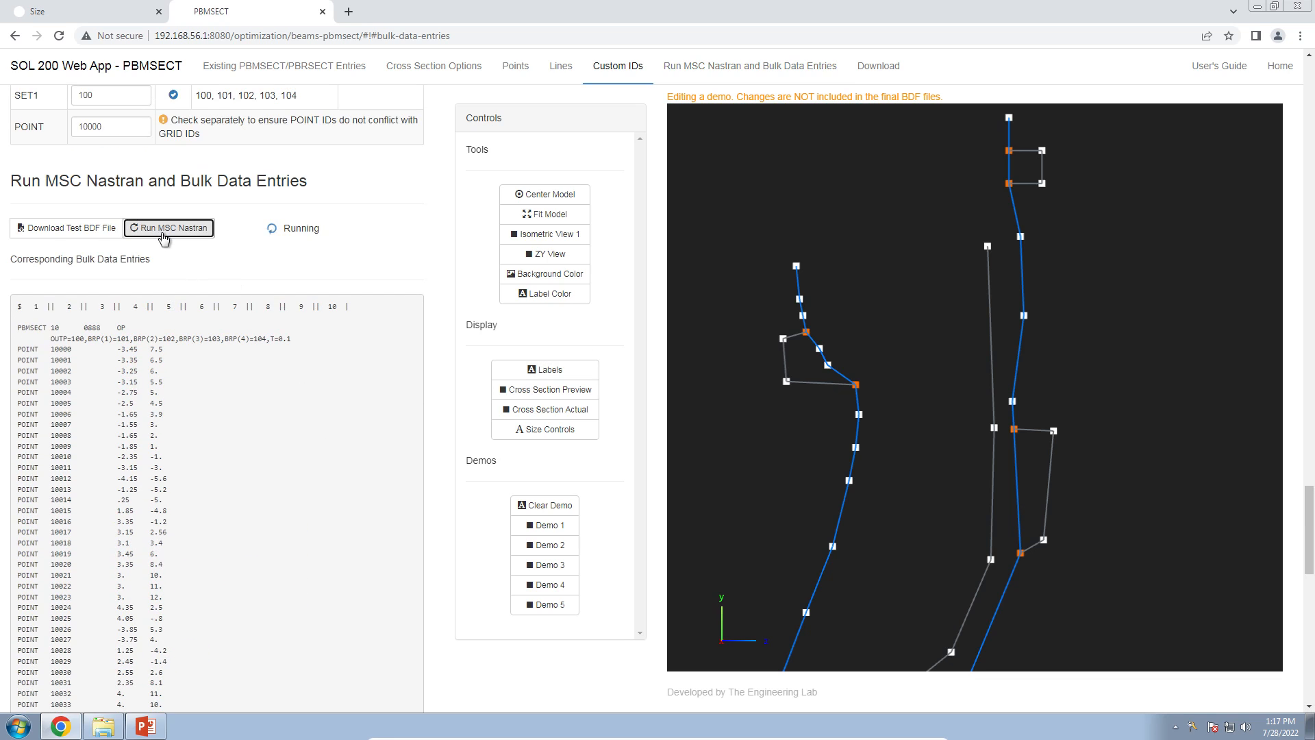
scroll(163, 236, "down", 1)
View the actual cross section in the ZY view and compare it with the point and line model
left_click_drag(39, 259, 237, 514)
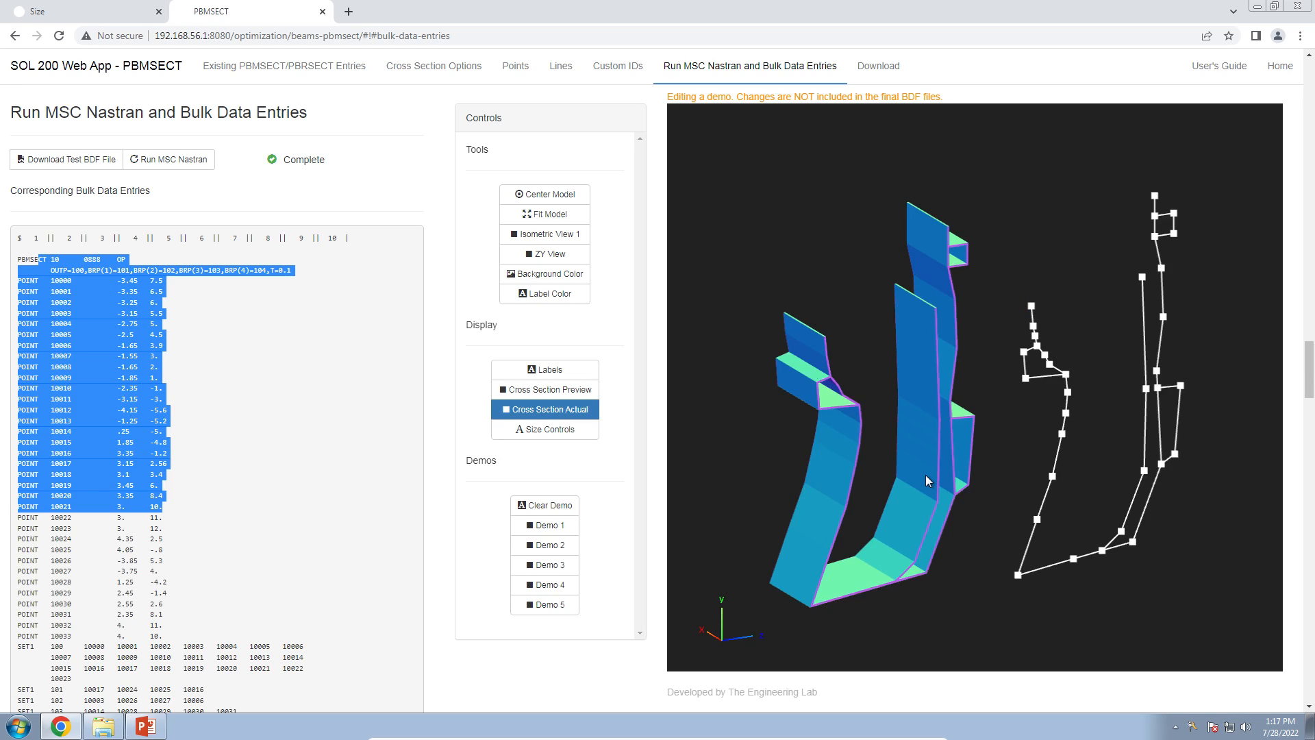
left_click(561, 258)
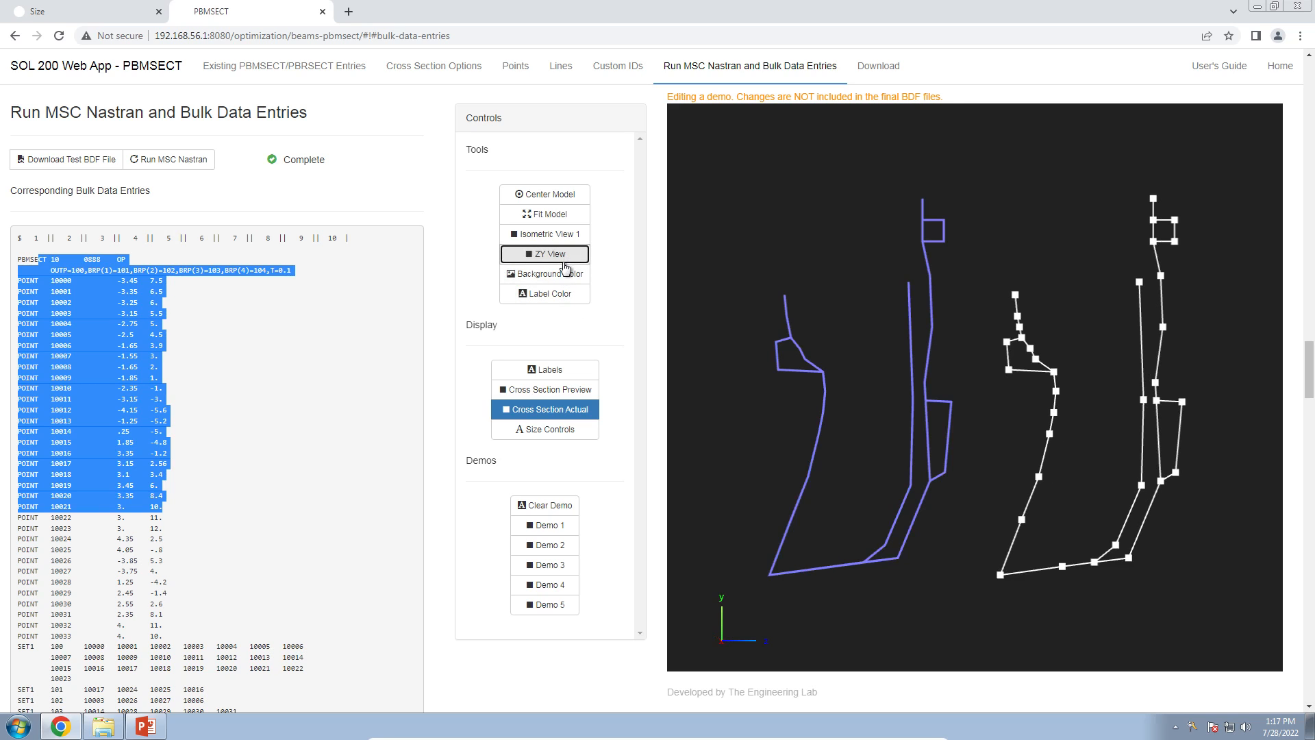
scroll(1066, 573, "up", 5)
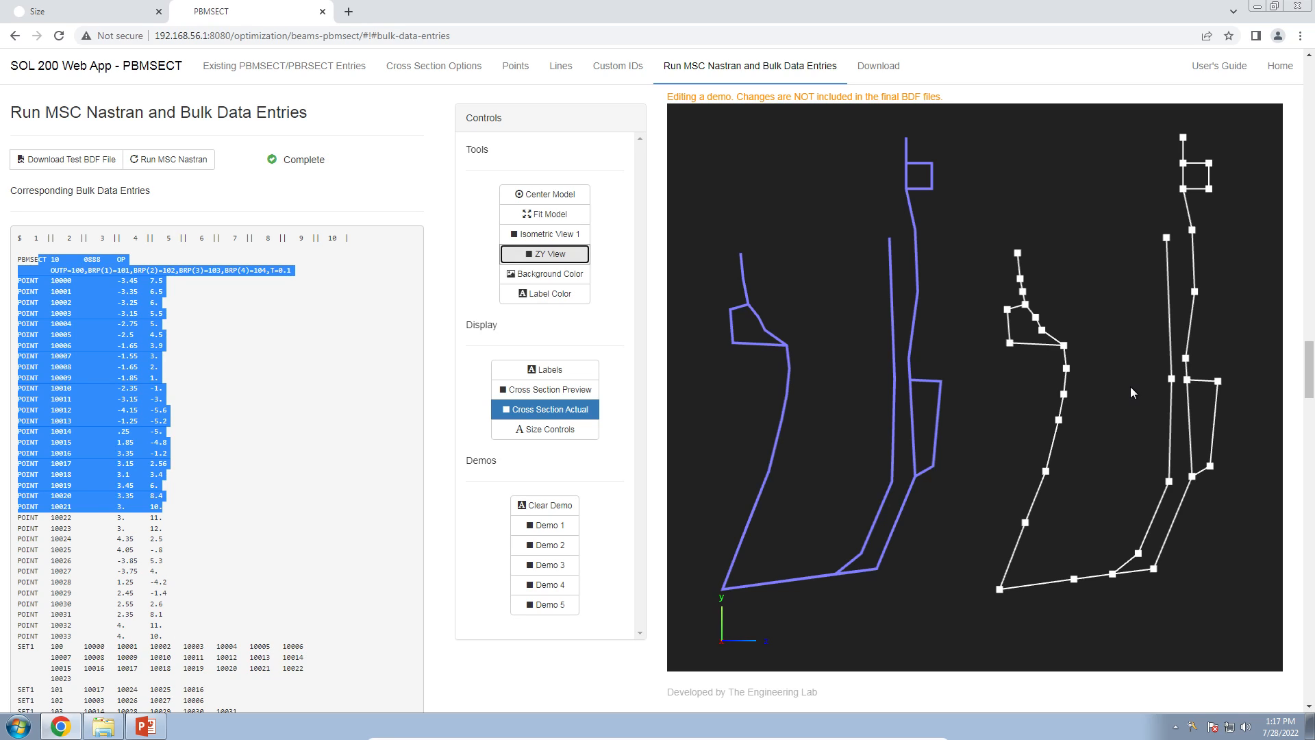
left_click(31, 282)
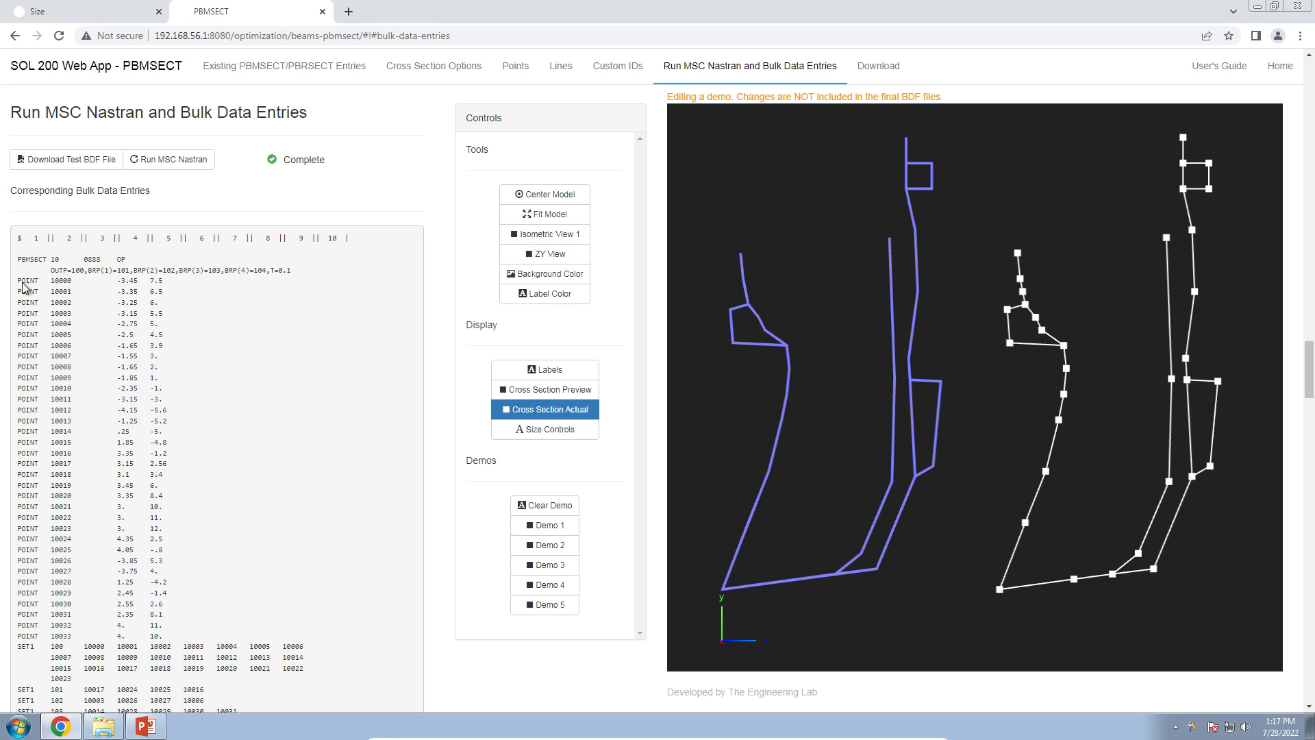
Return to the line settings and show the point and line labels around the box at the model's upper end
left_click_drag(36, 269, 171, 467)
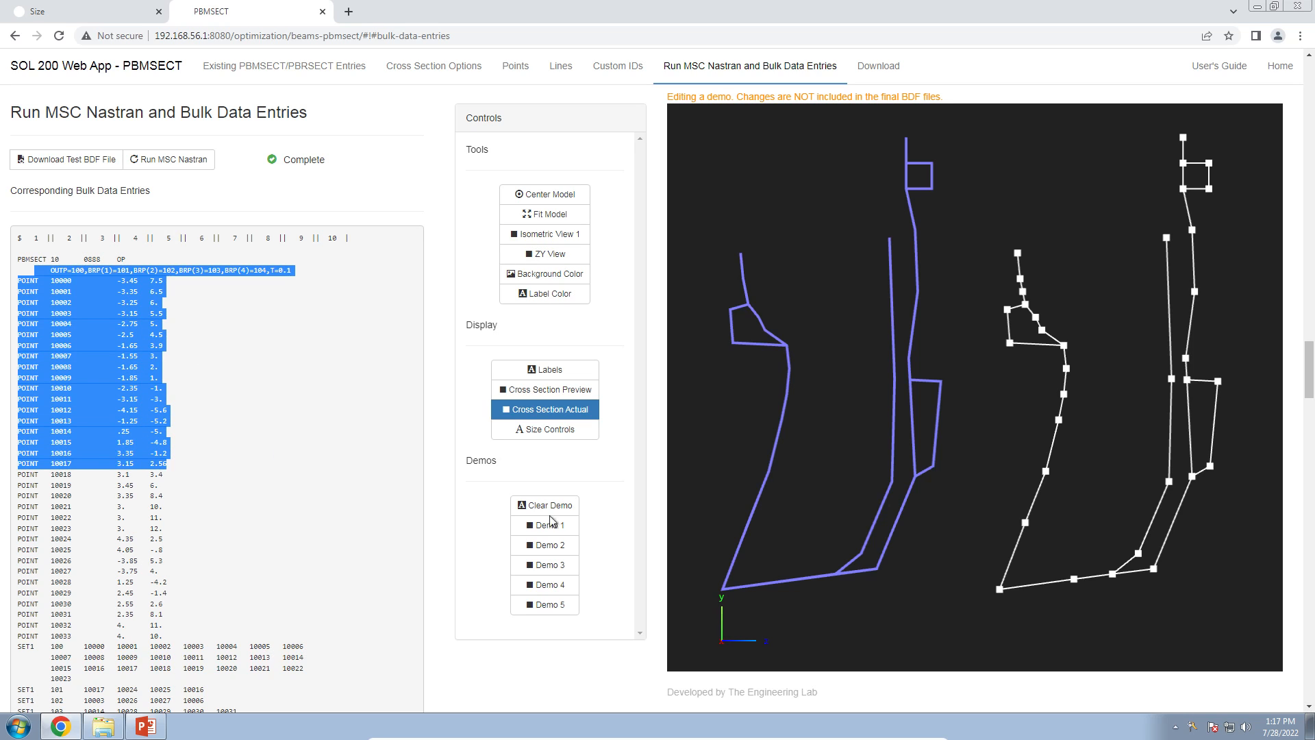
scroll(433, 601, "up", 20)
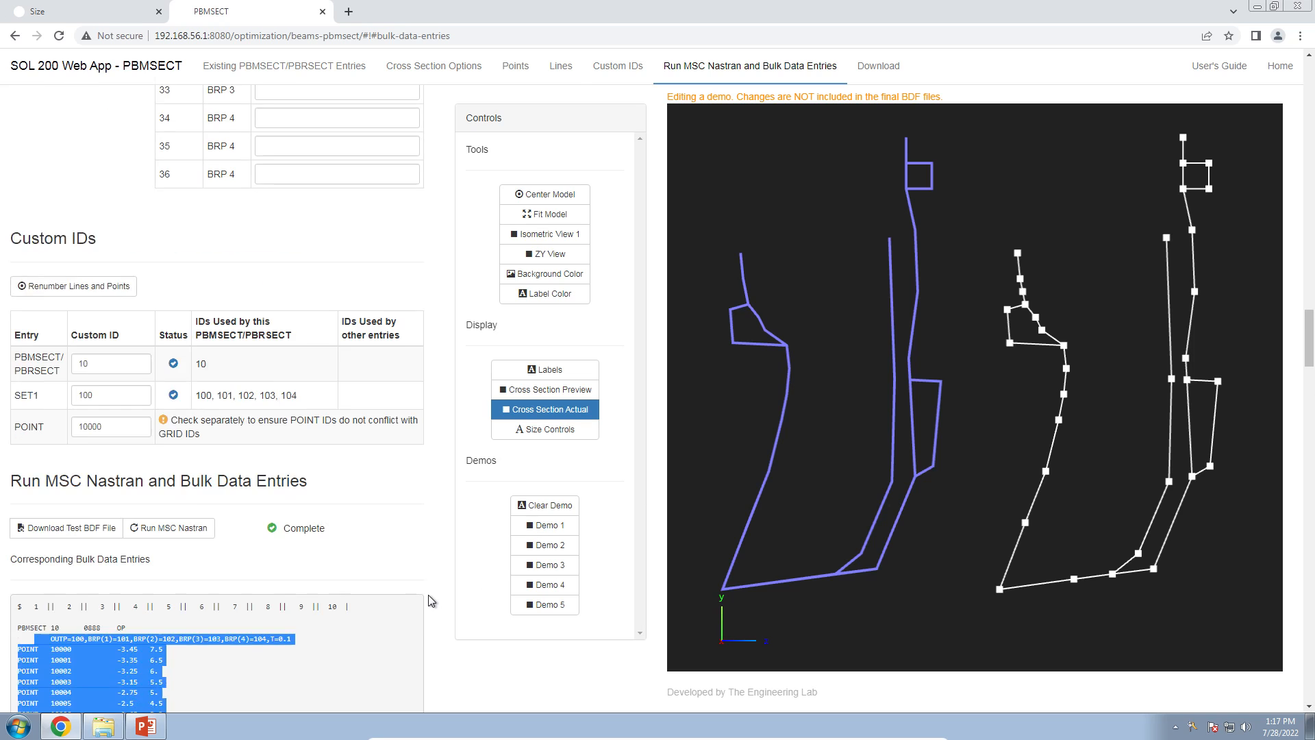
scroll(1116, 408, "up", 10)
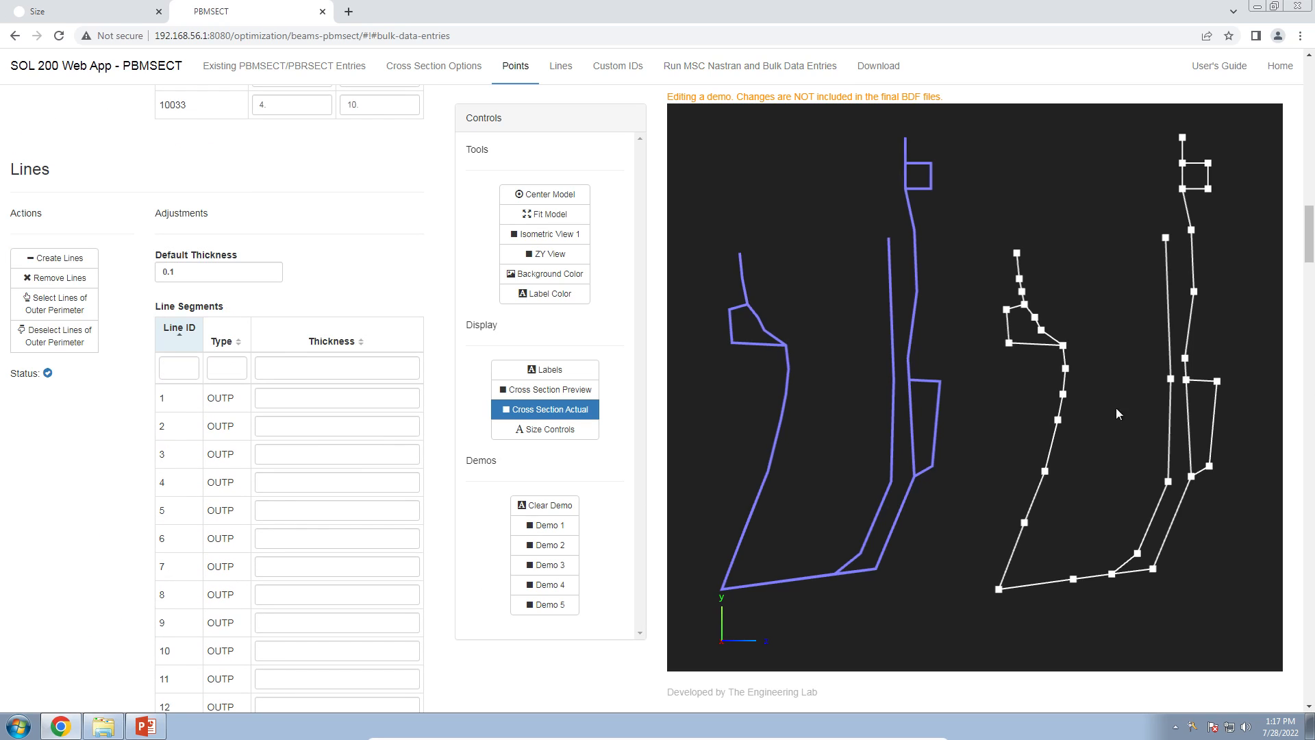
scroll(1008, 417, "up", 8)
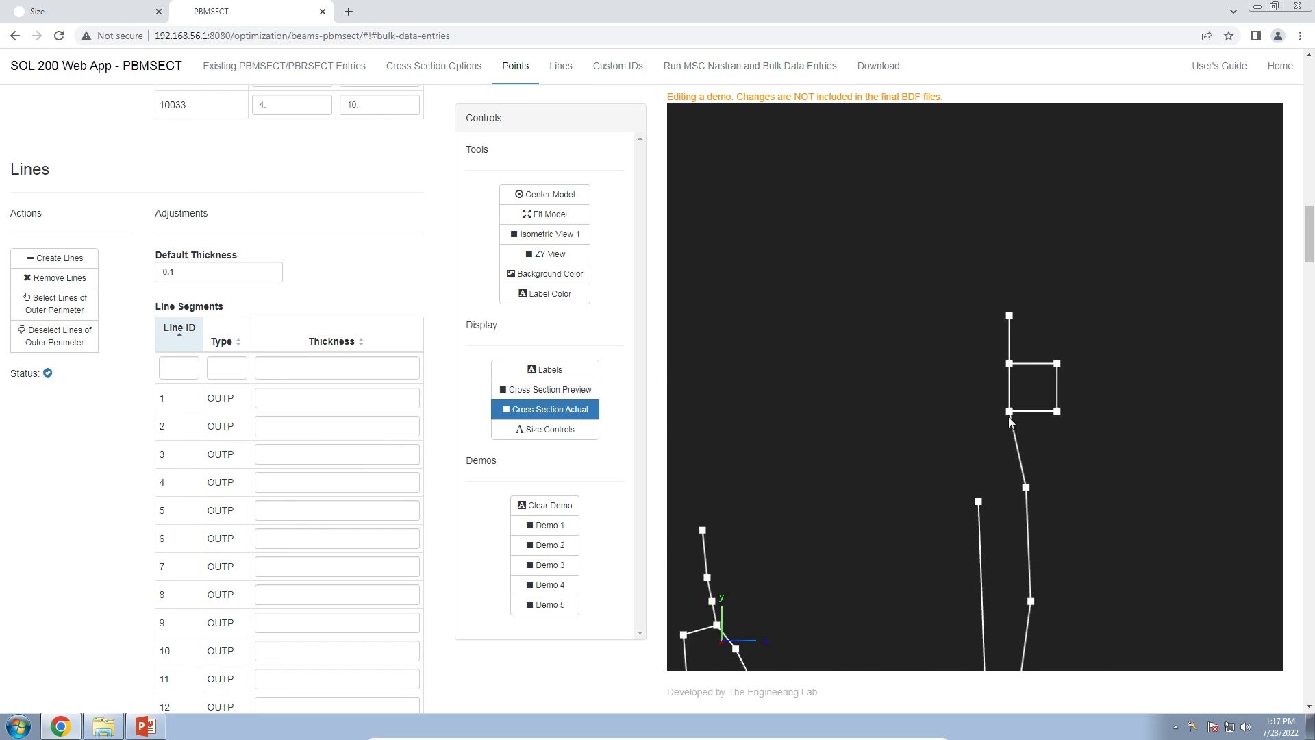
scroll(949, 429, "up", 4)
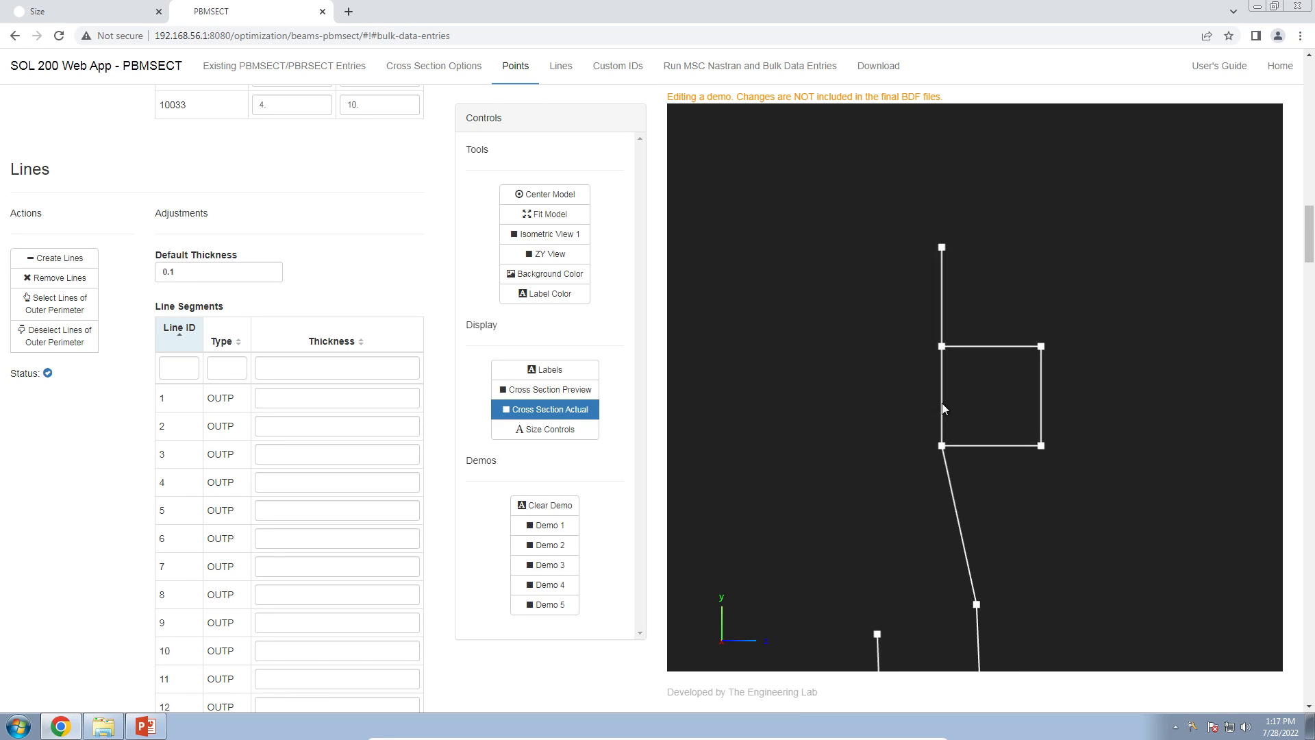
left_click(594, 375)
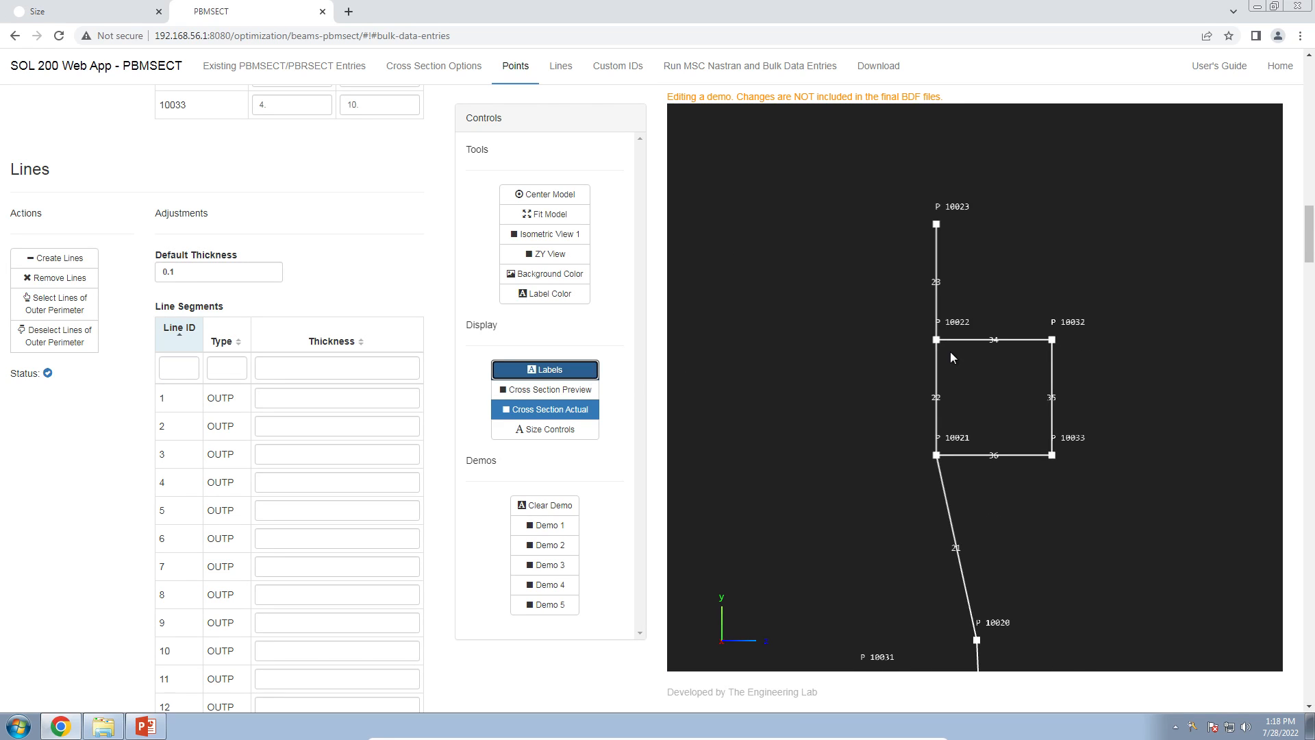
Turn on the cross section preview without labels and examine the line thicknesses around the box at the upper end
left_click(567, 389)
scroll(910, 297, "down", 10)
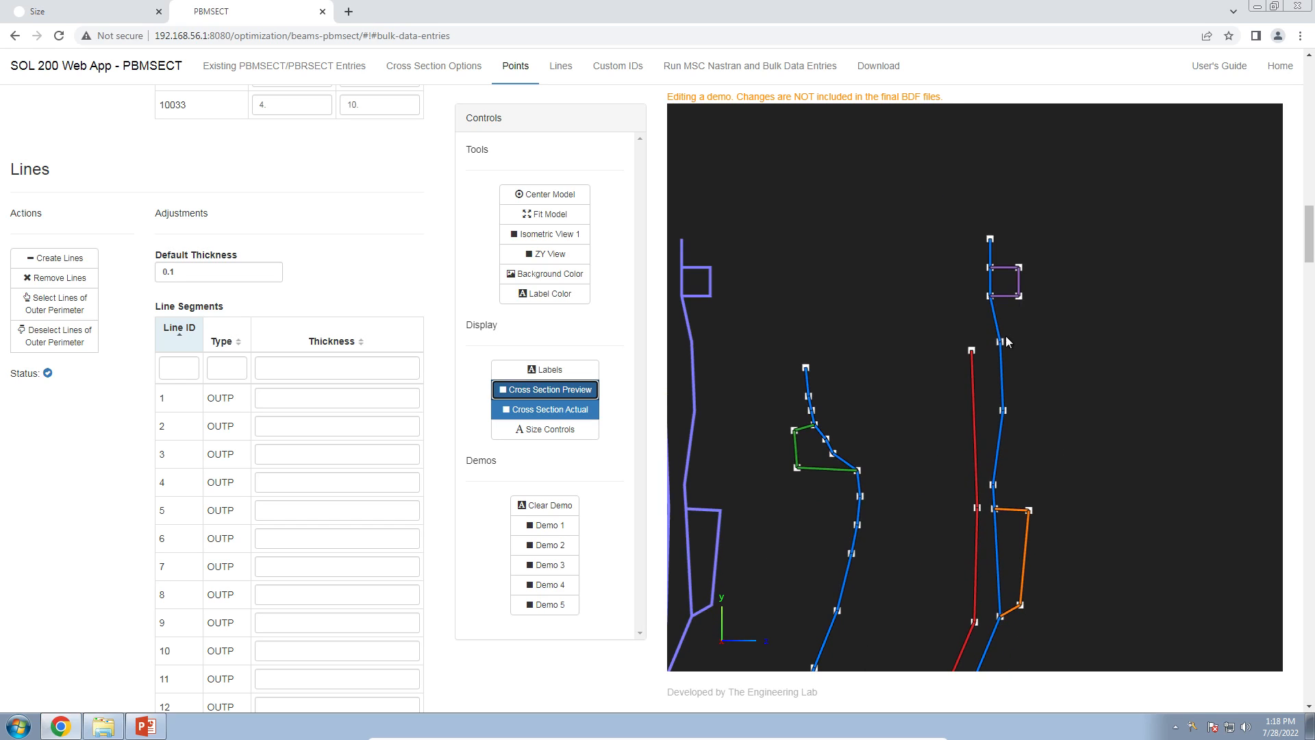
scroll(1006, 341, "up", 10)
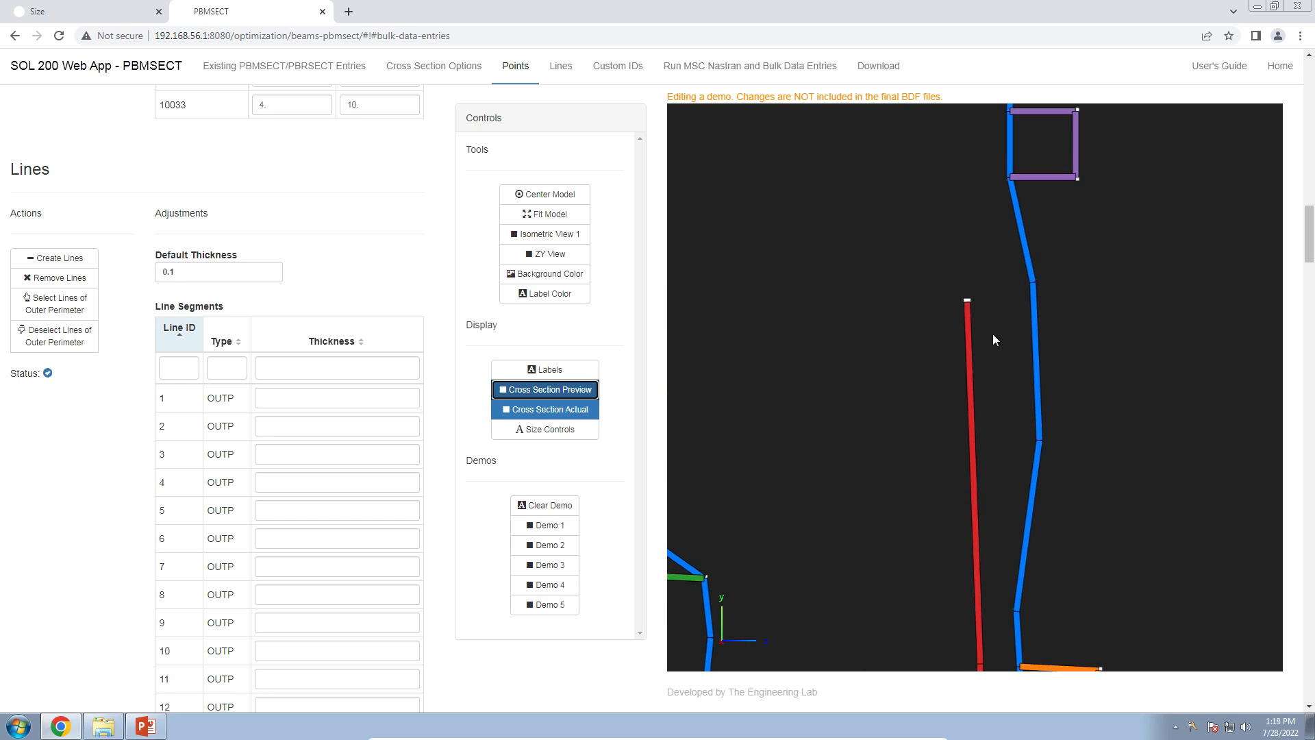
left_click_drag(993, 336, 975, 456)
scroll(975, 455, "up", 3)
scroll(988, 306, "up", 3)
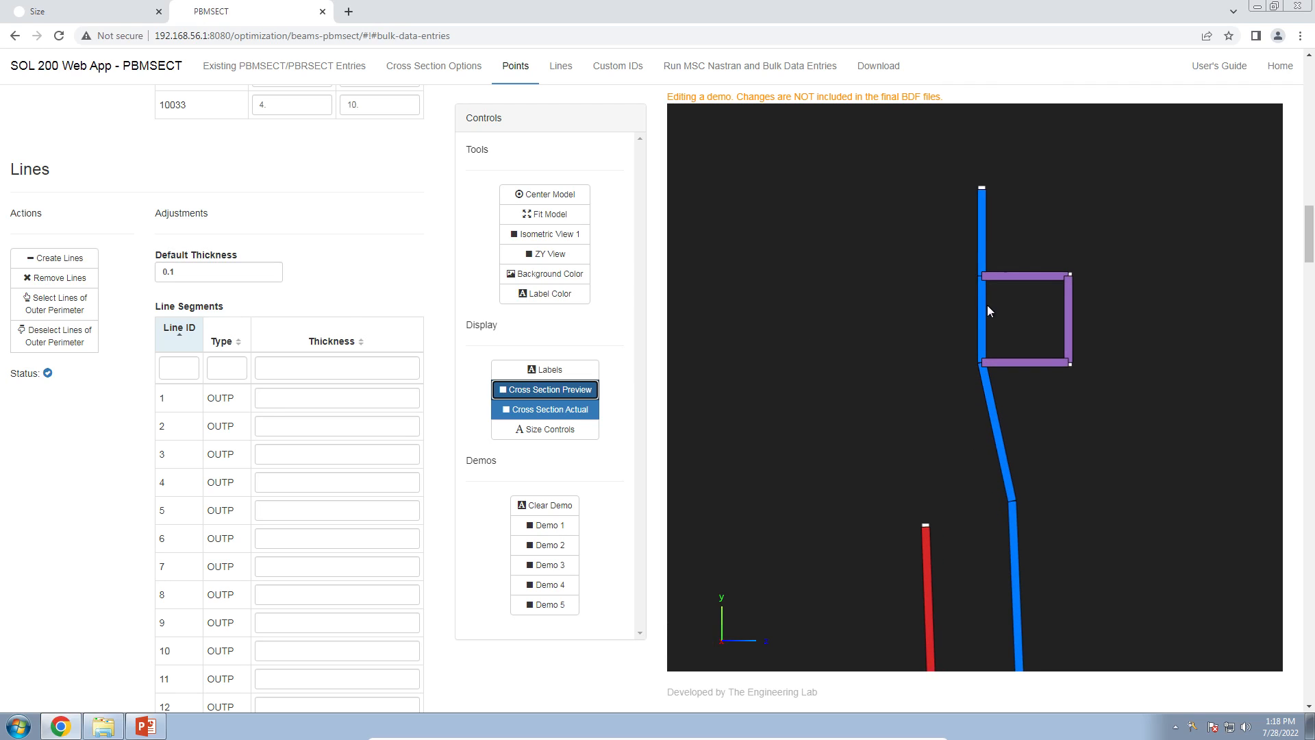
scroll(987, 306, "up", 3)
Try default line thicknesses of 0.2 and 0.3 in the preview, keeping 0.2 as the setting
left_click(341, 298)
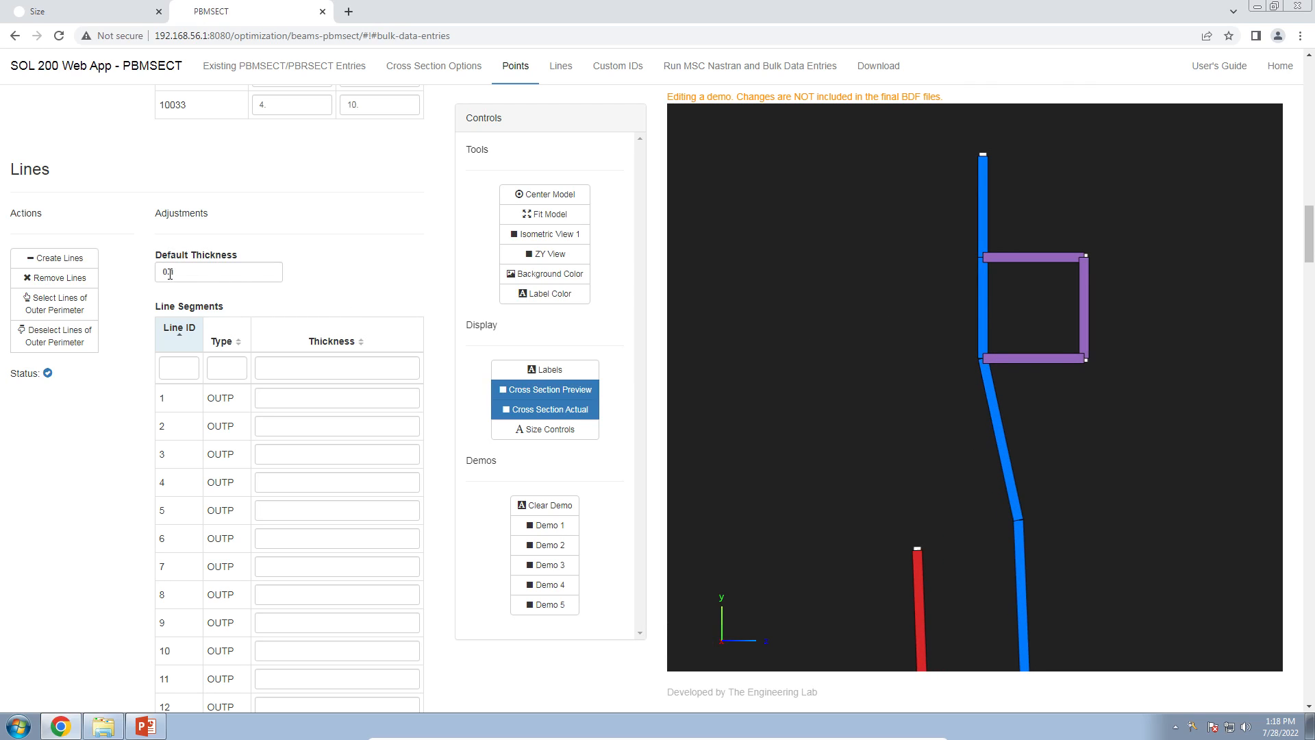
left_click_drag(170, 274, 178, 272)
type("2")
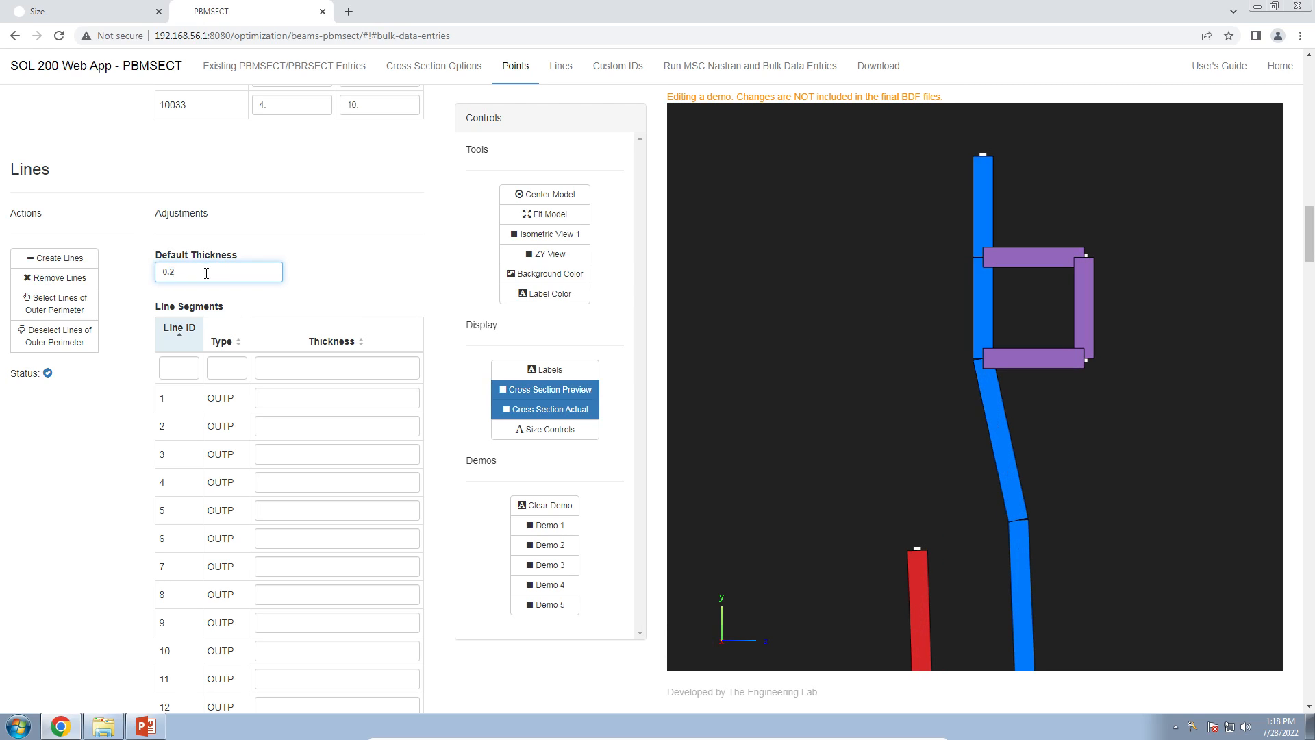
type("3")
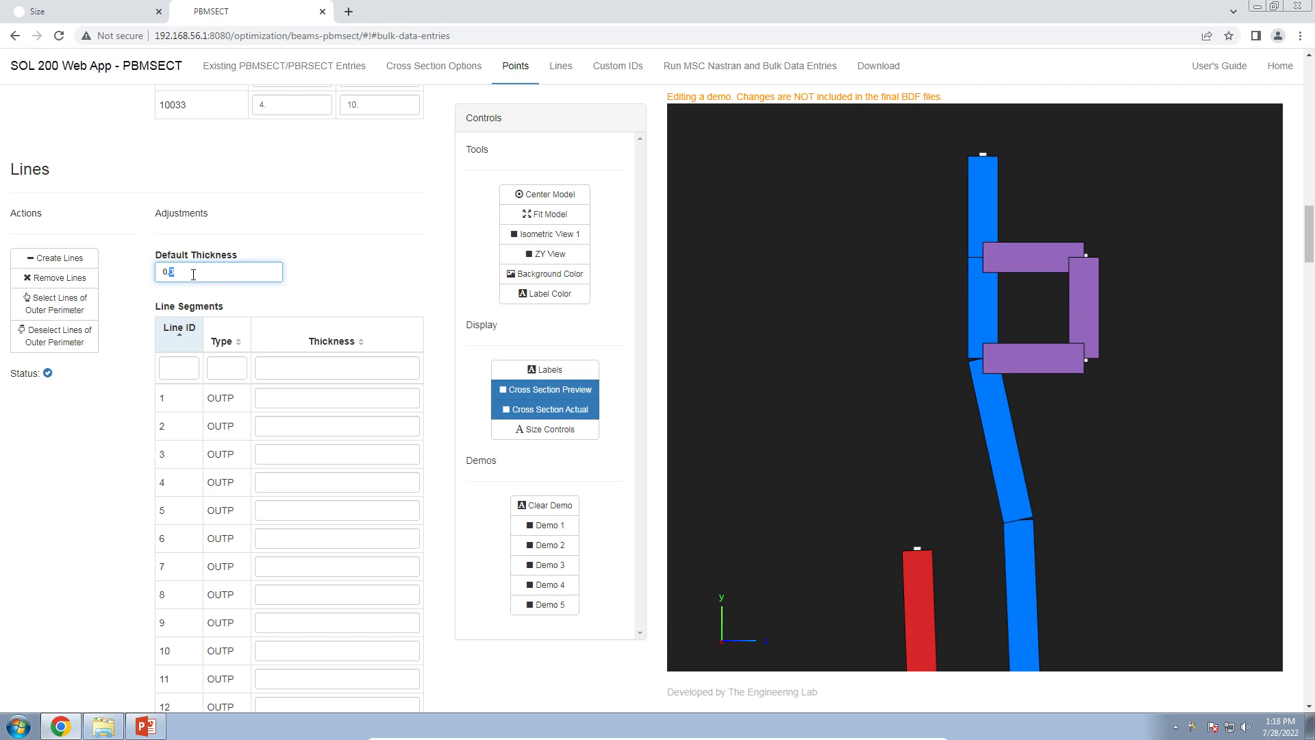
type("2")
Show the labels and override the thickness of line 22 with .4 and line 23 with .3
left_click(543, 369)
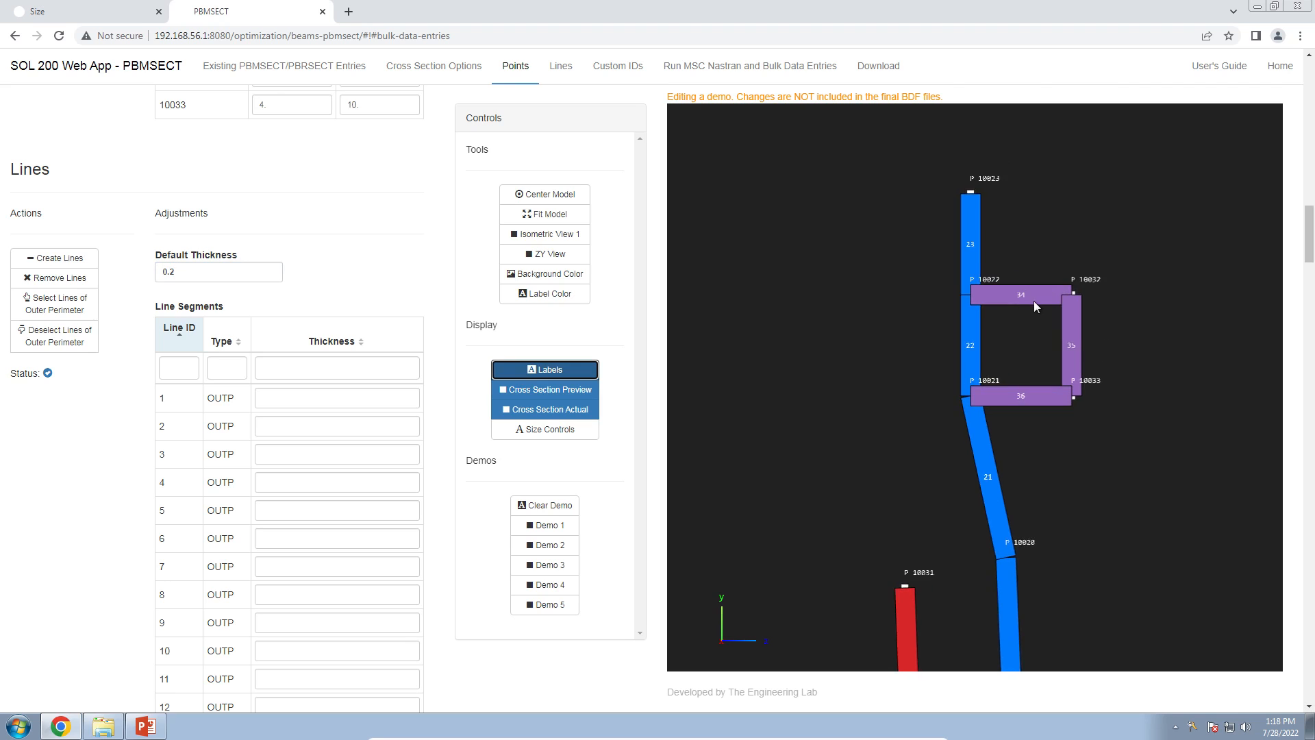
scroll(1034, 302, "up", 2)
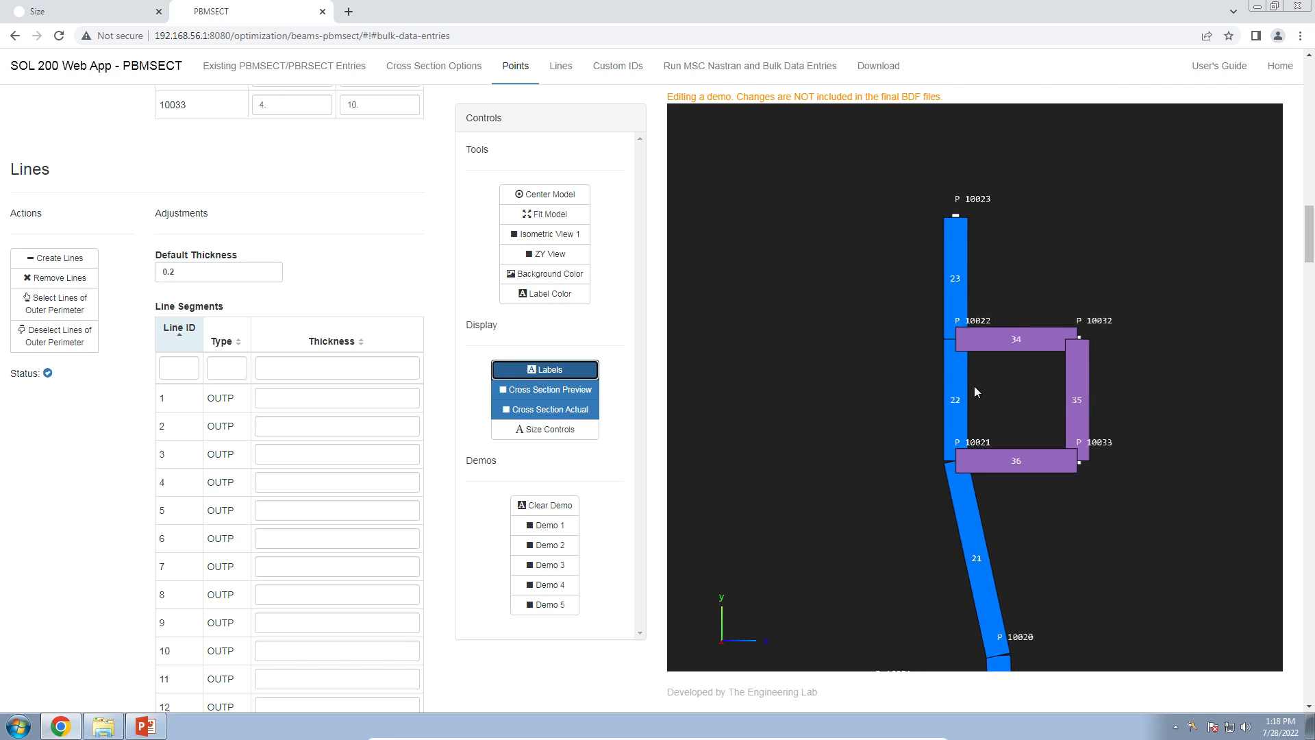
scroll(201, 558, "down", 10)
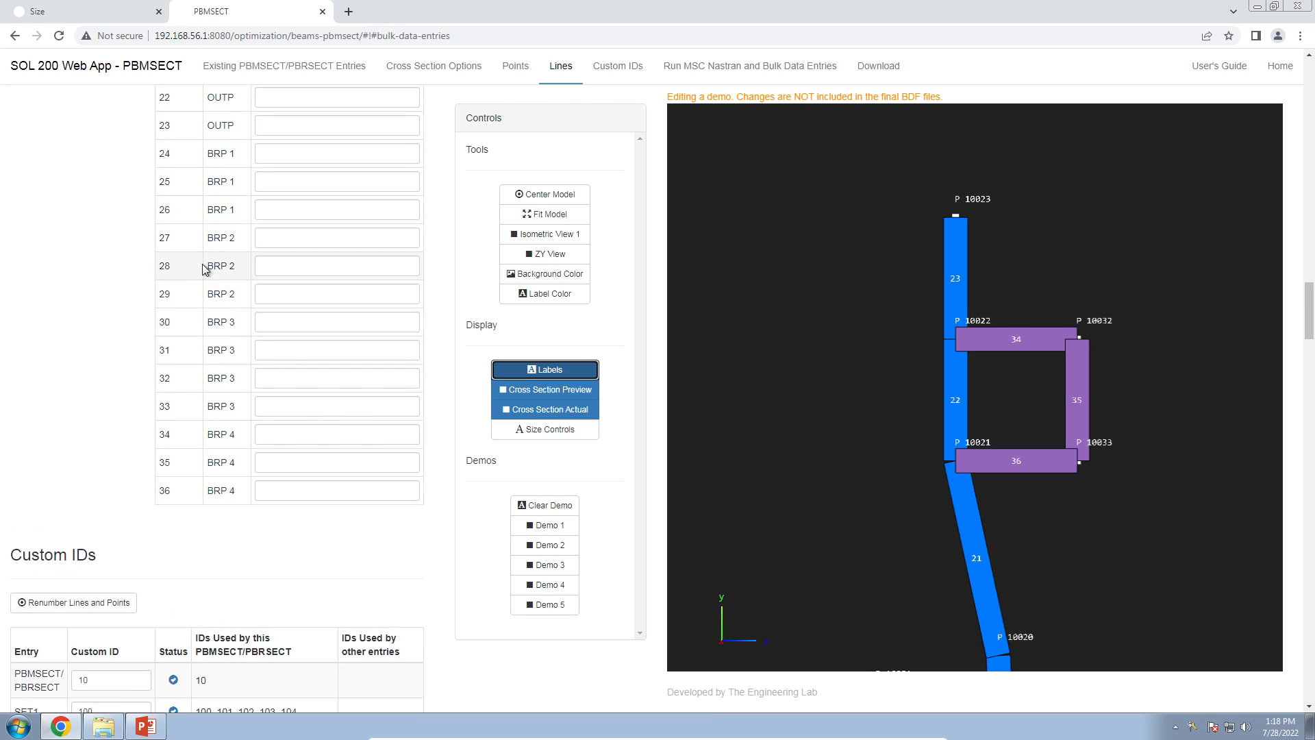
left_click(264, 238)
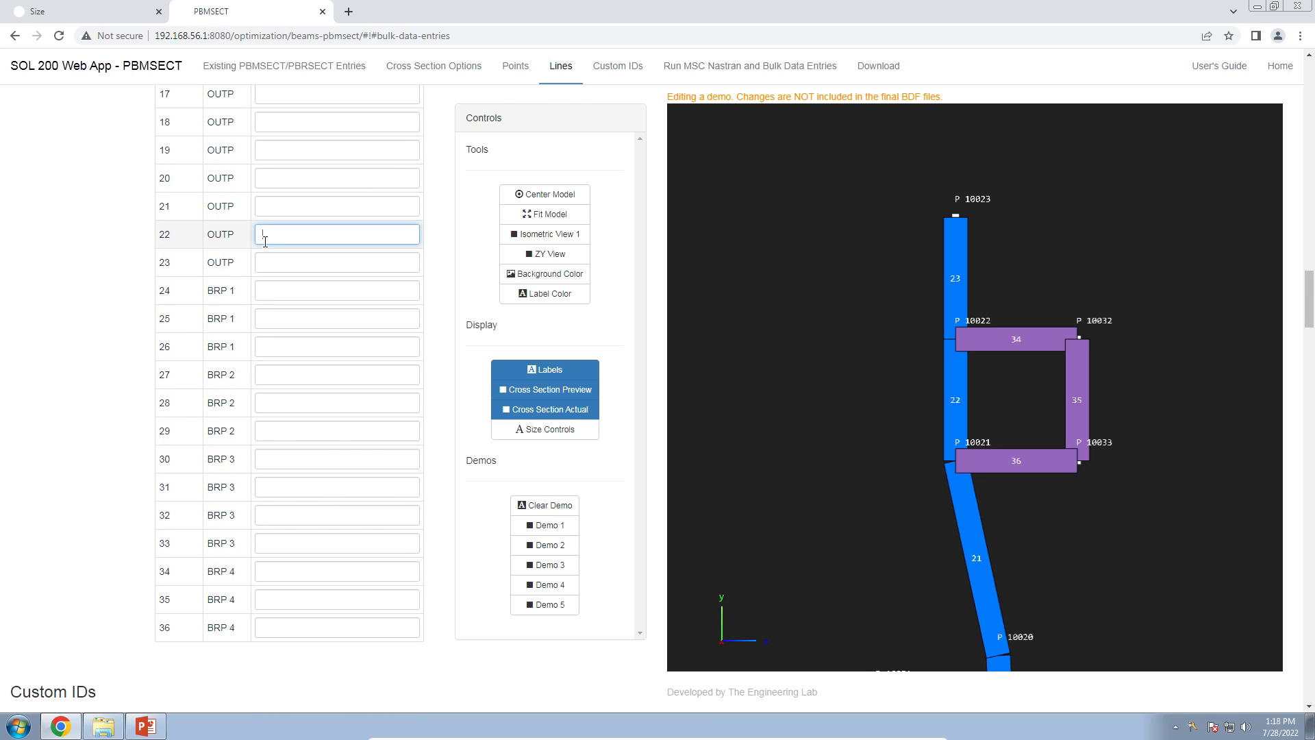
type("4")
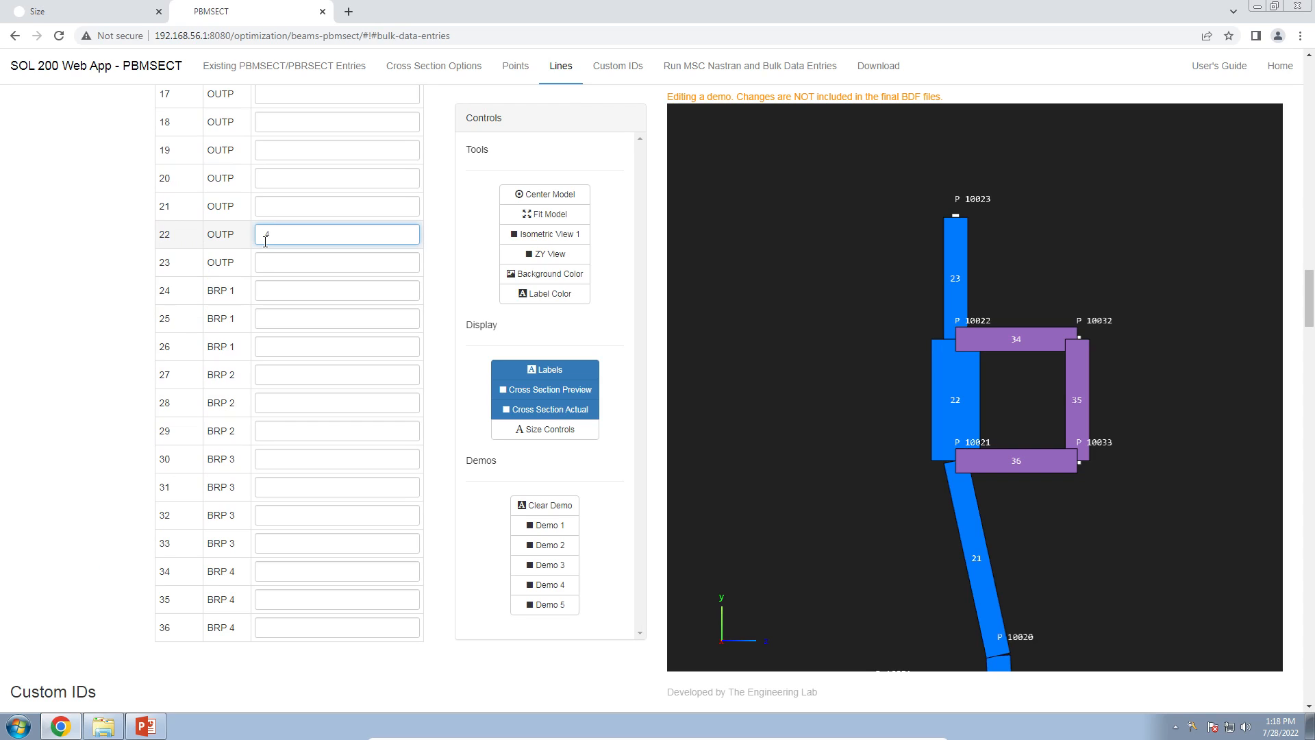
key("Tab")
type(".3")
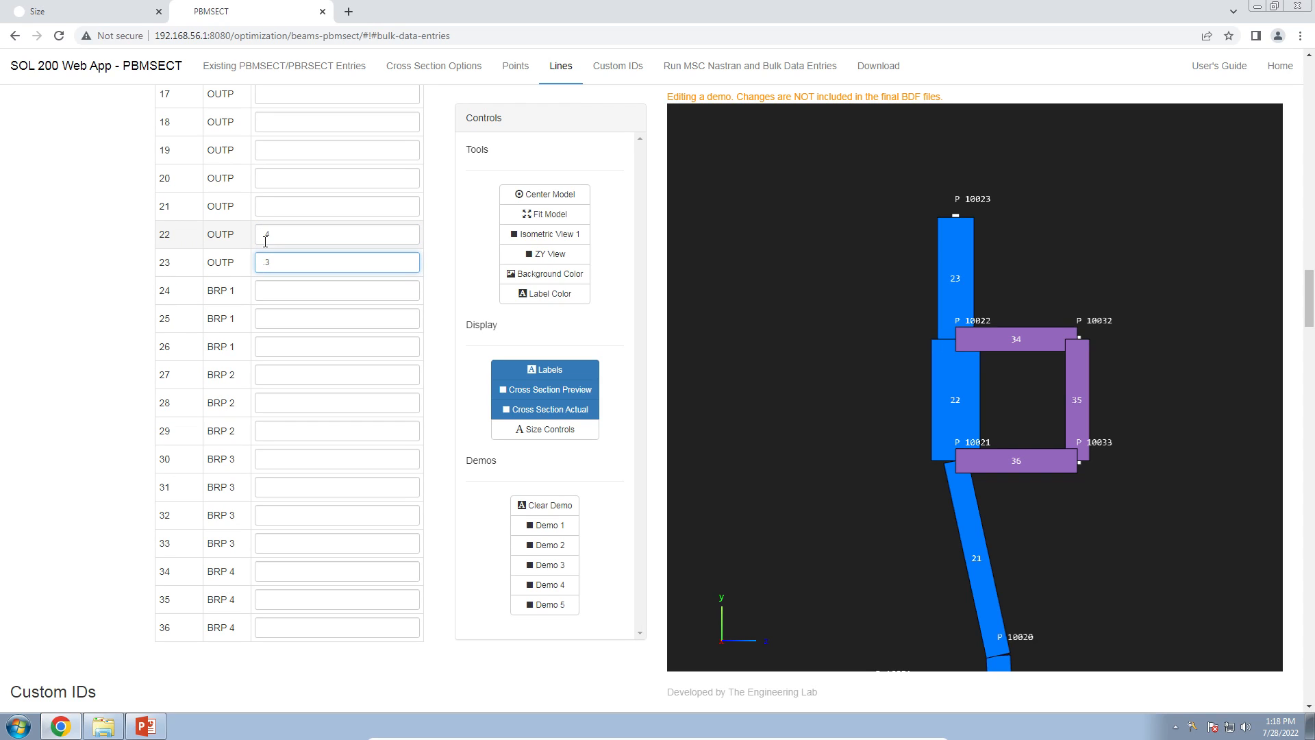
Try a thickness of .5 on line 22, restore it to .4, and set line 23's thickness to .5
scroll(1035, 308, "down", 5)
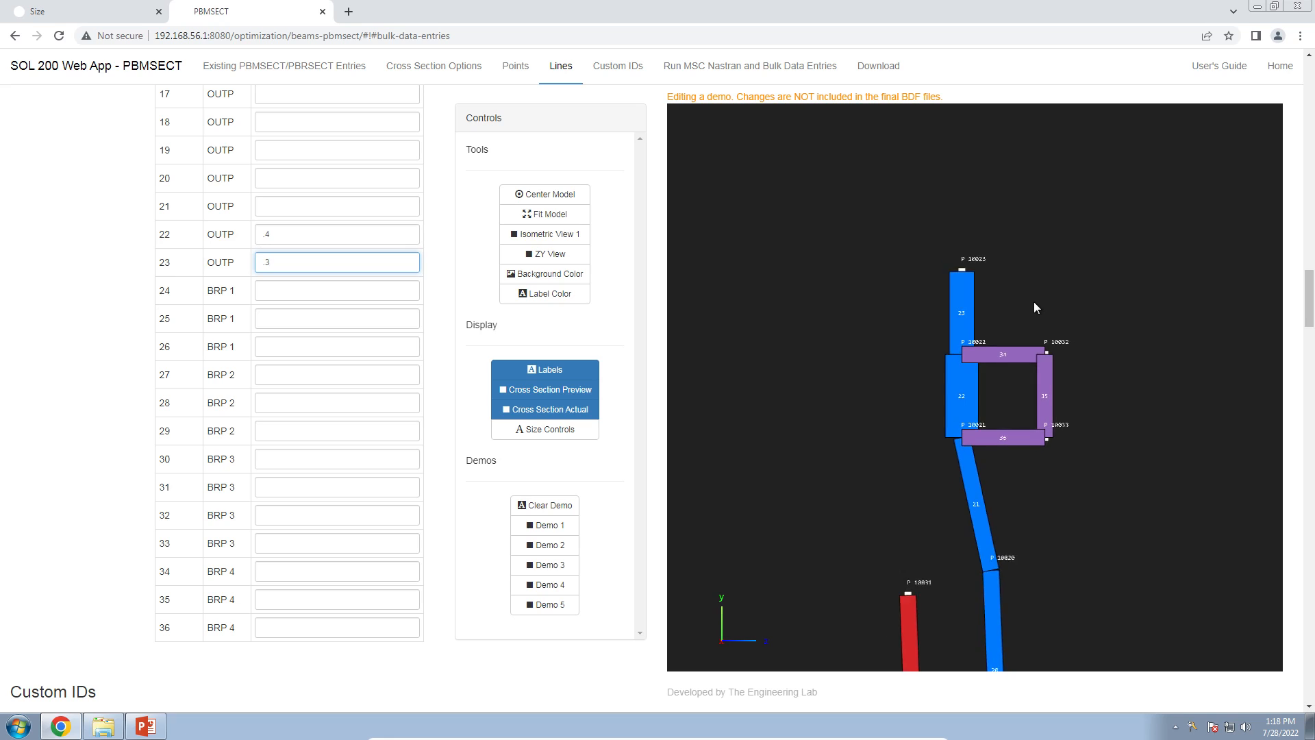
scroll(1032, 308, "up", 2)
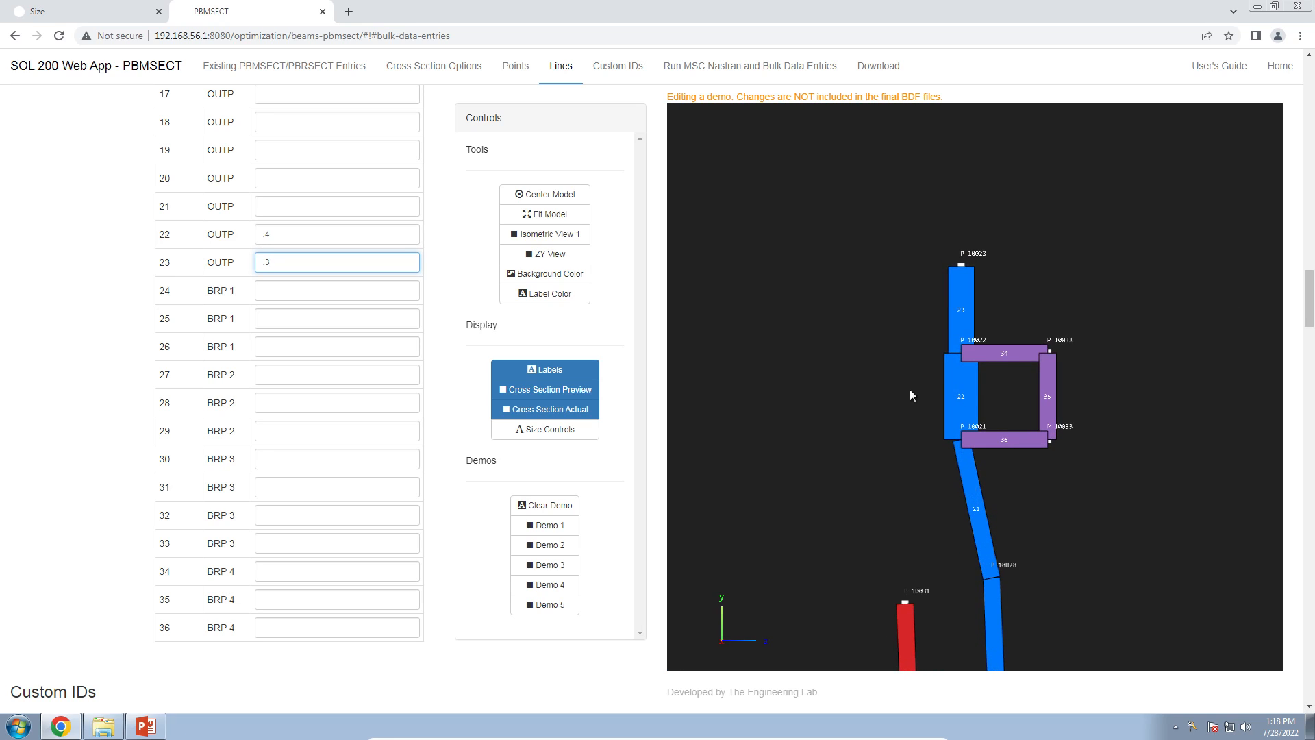
left_click(267, 234)
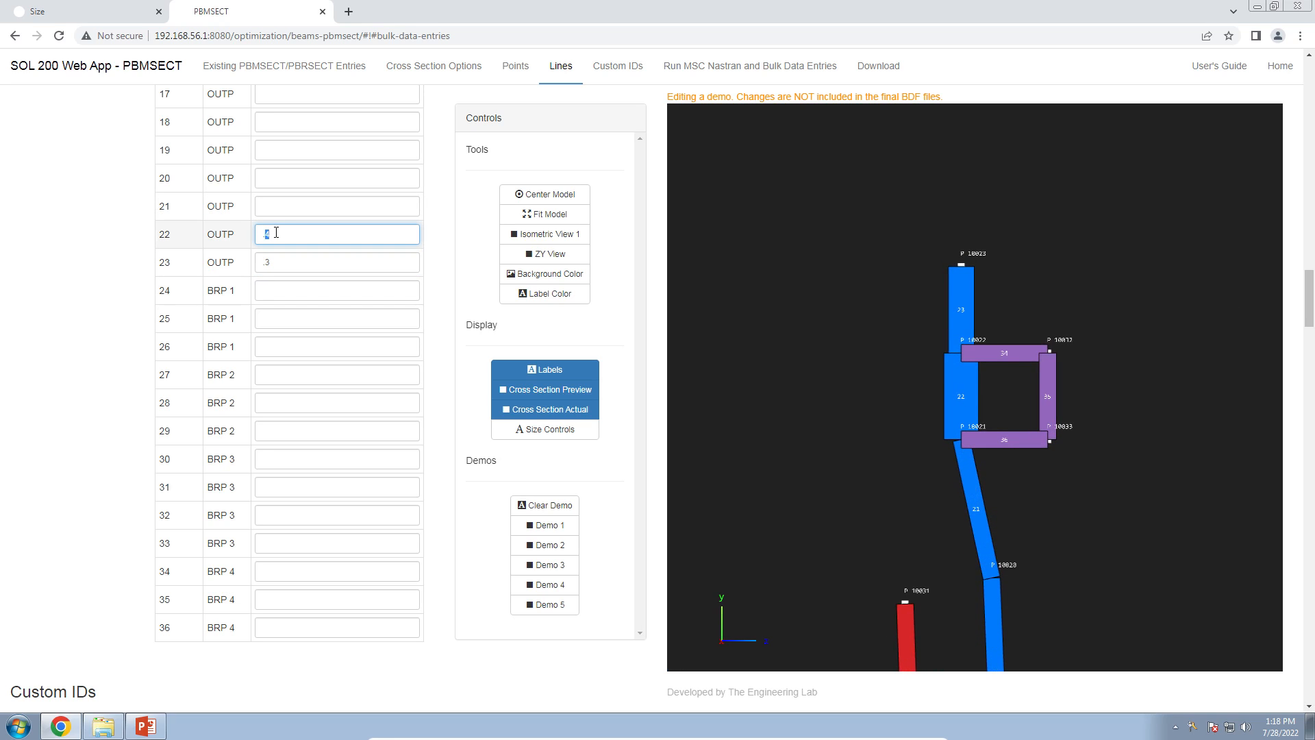
type(".5")
type("4")
double_click(271, 264)
type("5")
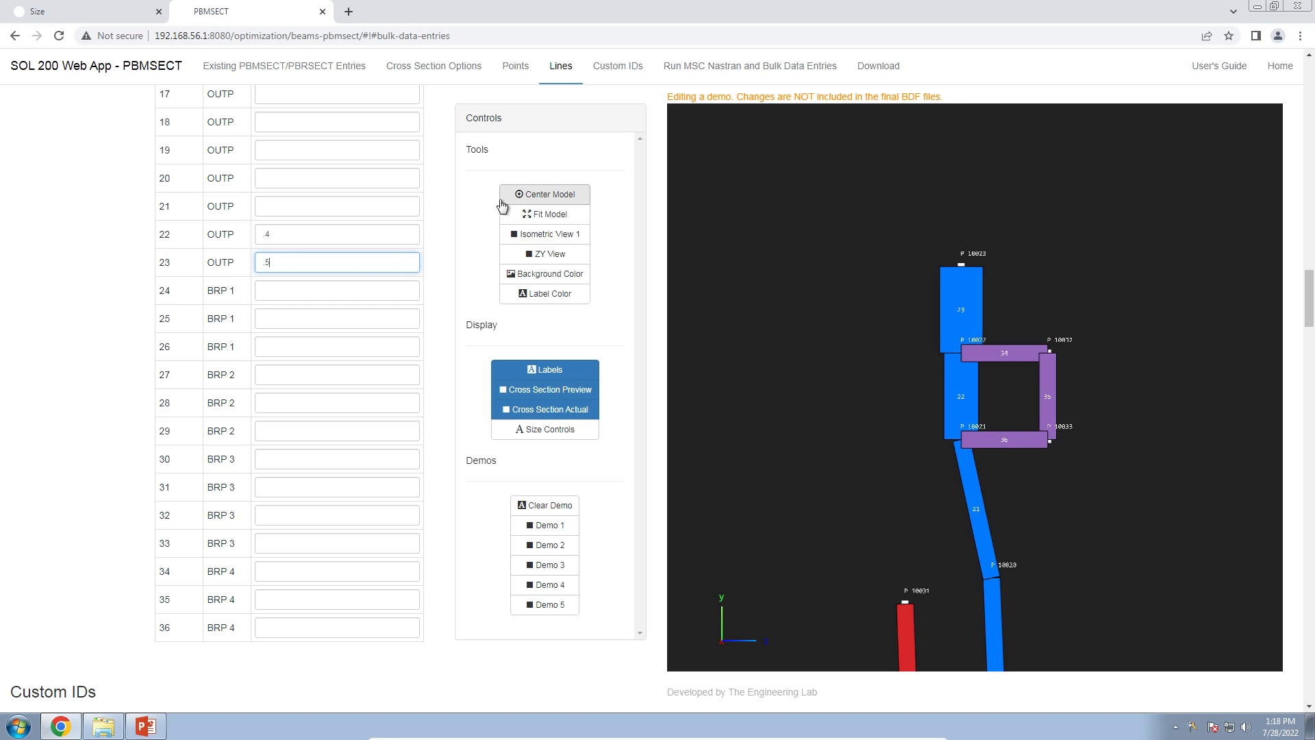
Run MSC Nastran on the section with the modified thicknesses and display the result in the ZY view
left_click(692, 68)
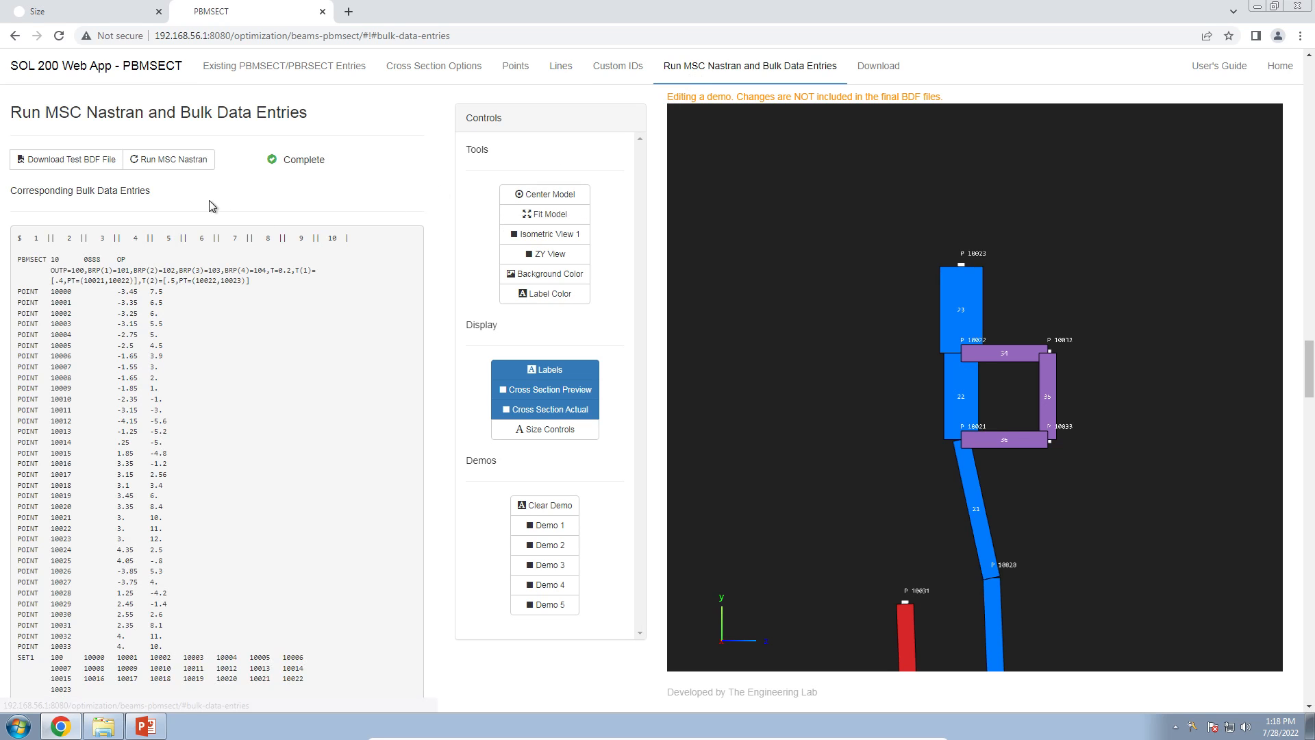
left_click(181, 161)
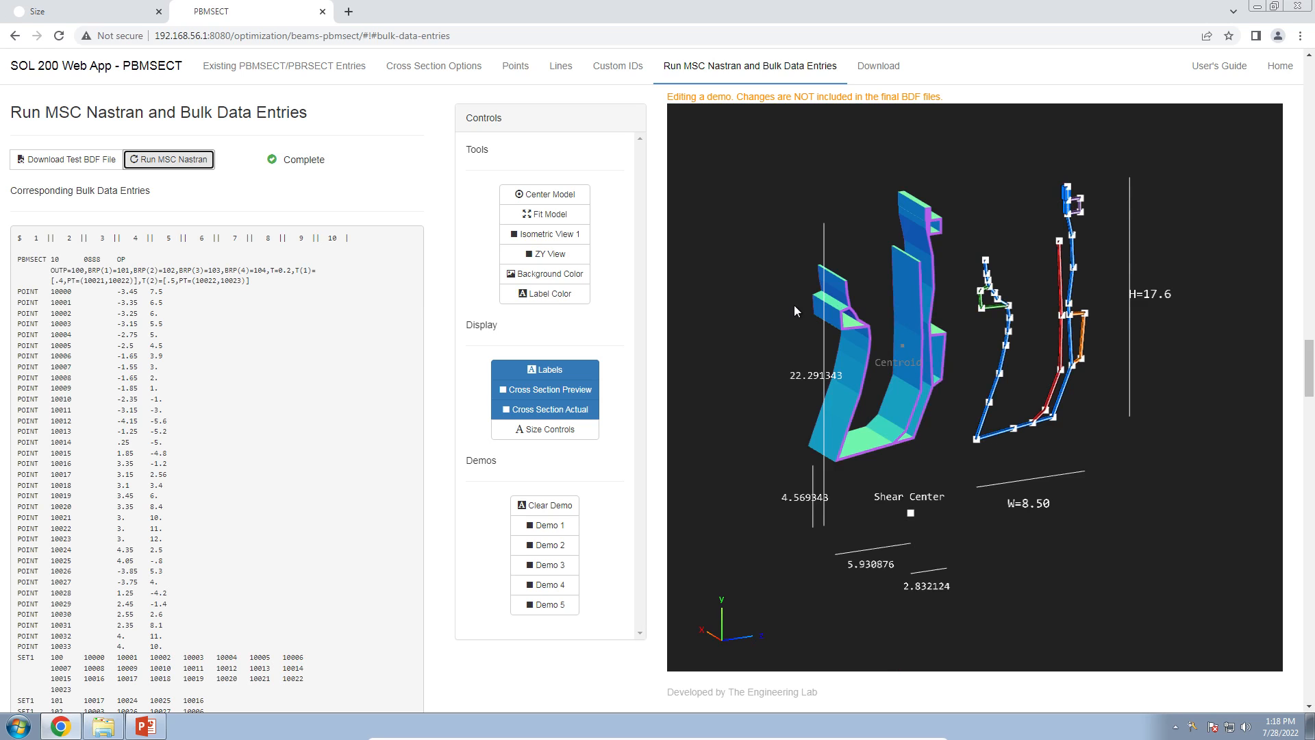
left_click(579, 255)
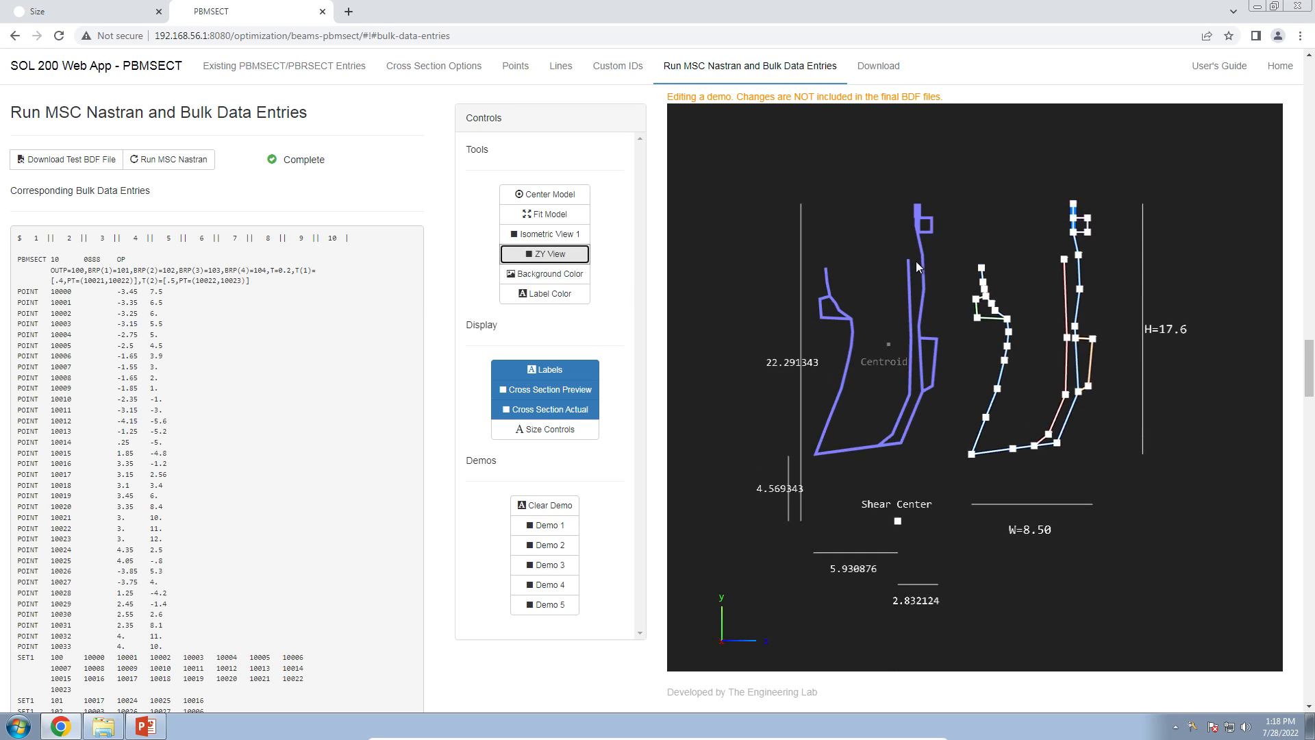
Examine lines 22 and 23 and the adjoining box up close in the cross section preview
scroll(915, 261, "up", 5)
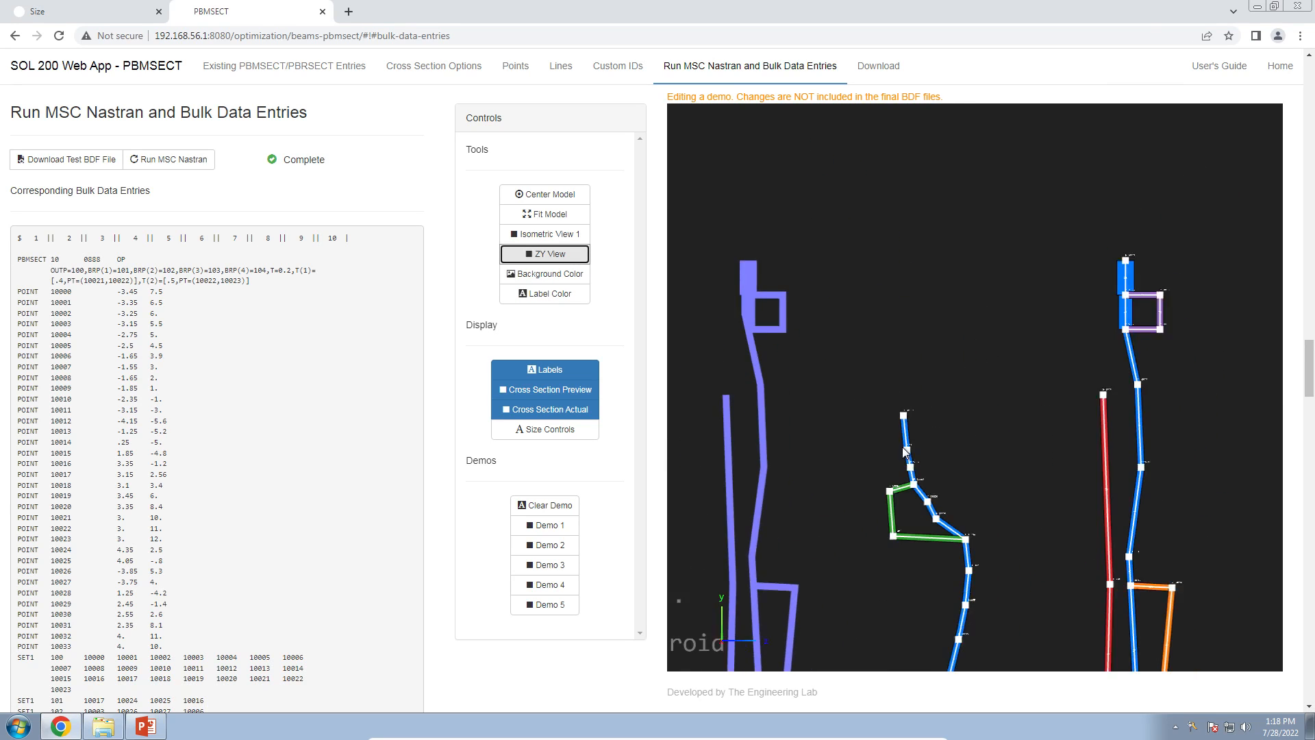
scroll(1214, 367, "up", 4)
left_click_drag(1214, 366, 969, 441)
scroll(1029, 438, "up", 2)
scroll(1030, 436, "up", 2)
scroll(967, 440, "up", 2)
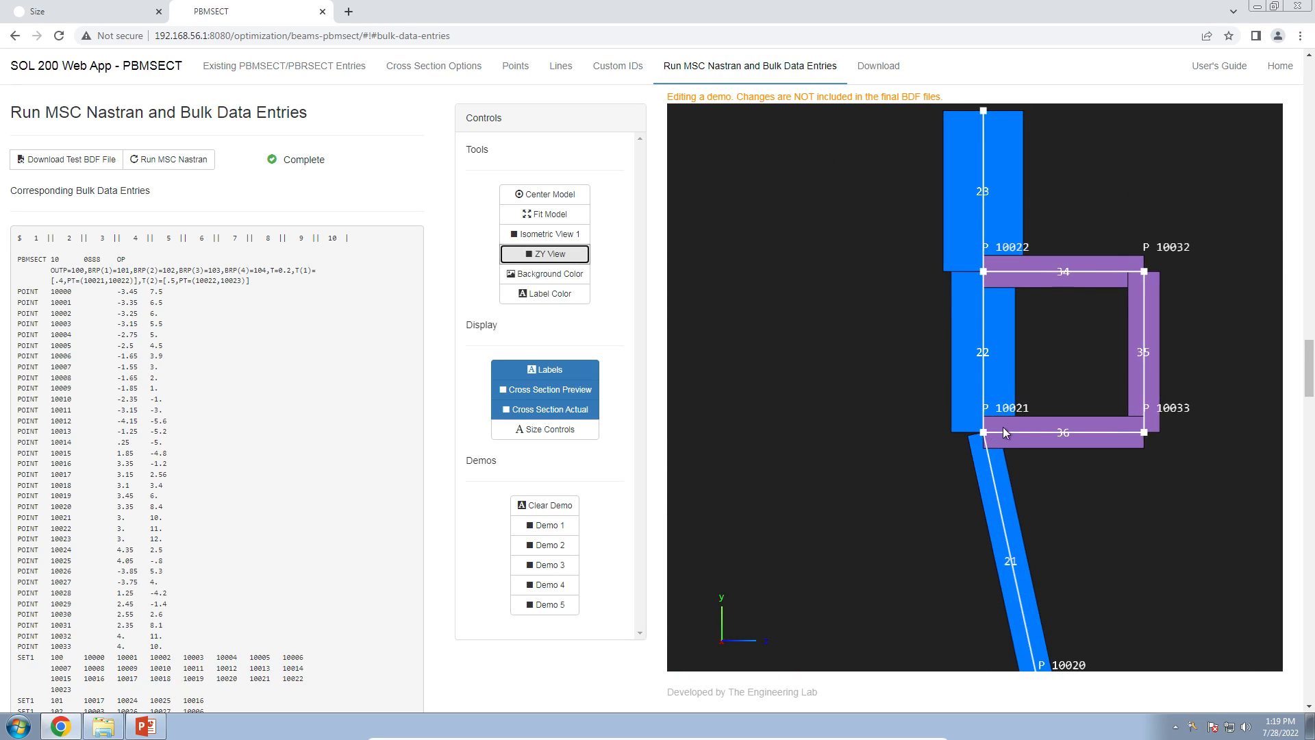
left_click_drag(997, 272, 949, 327)
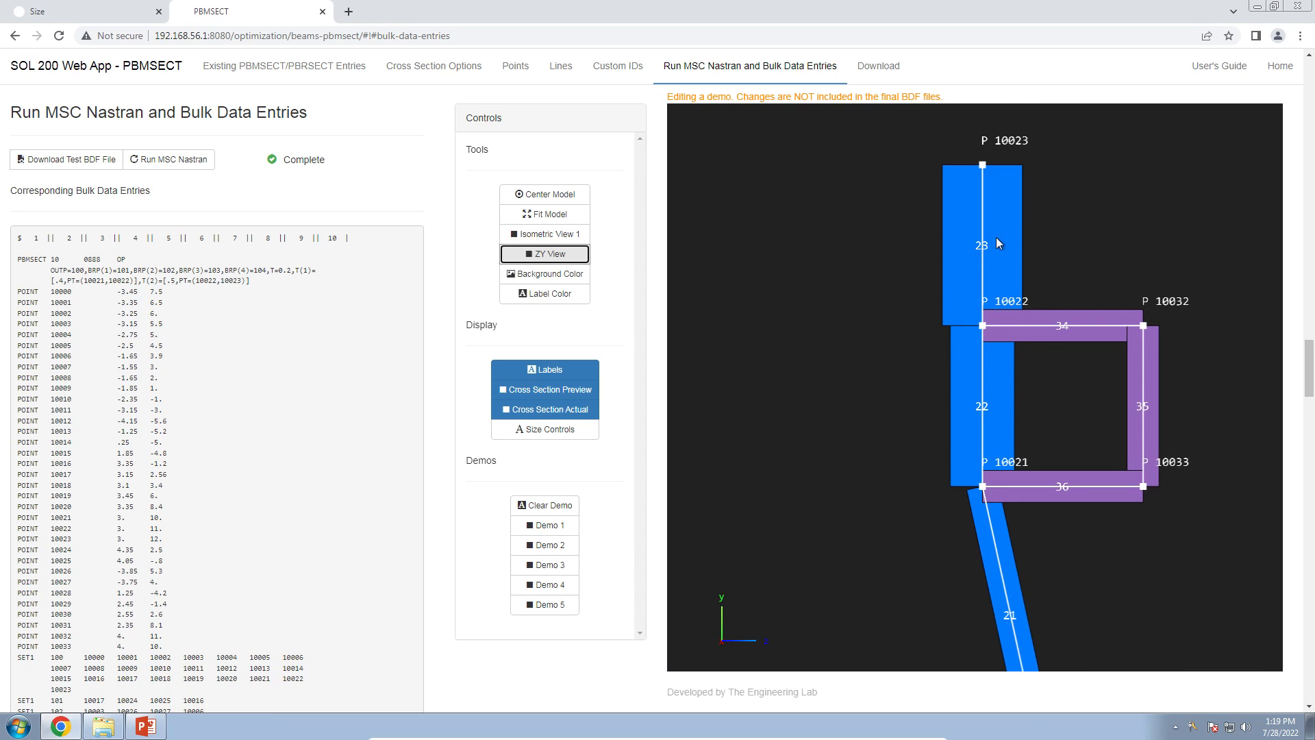
scroll(893, 326, "down", 5)
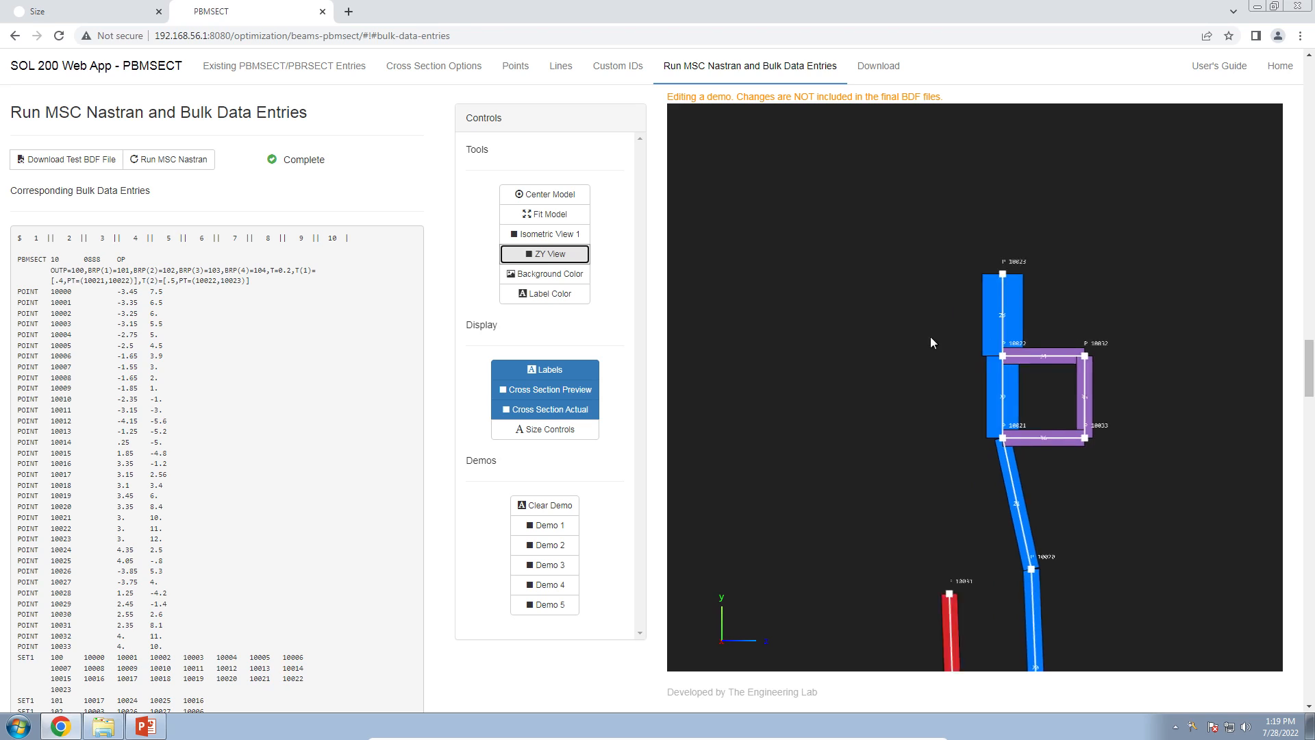
Examine the thickened segments, the box and their joints up close in the actual cross section
scroll(682, 376, "down", 3)
left_click_drag(682, 376, 1028, 273)
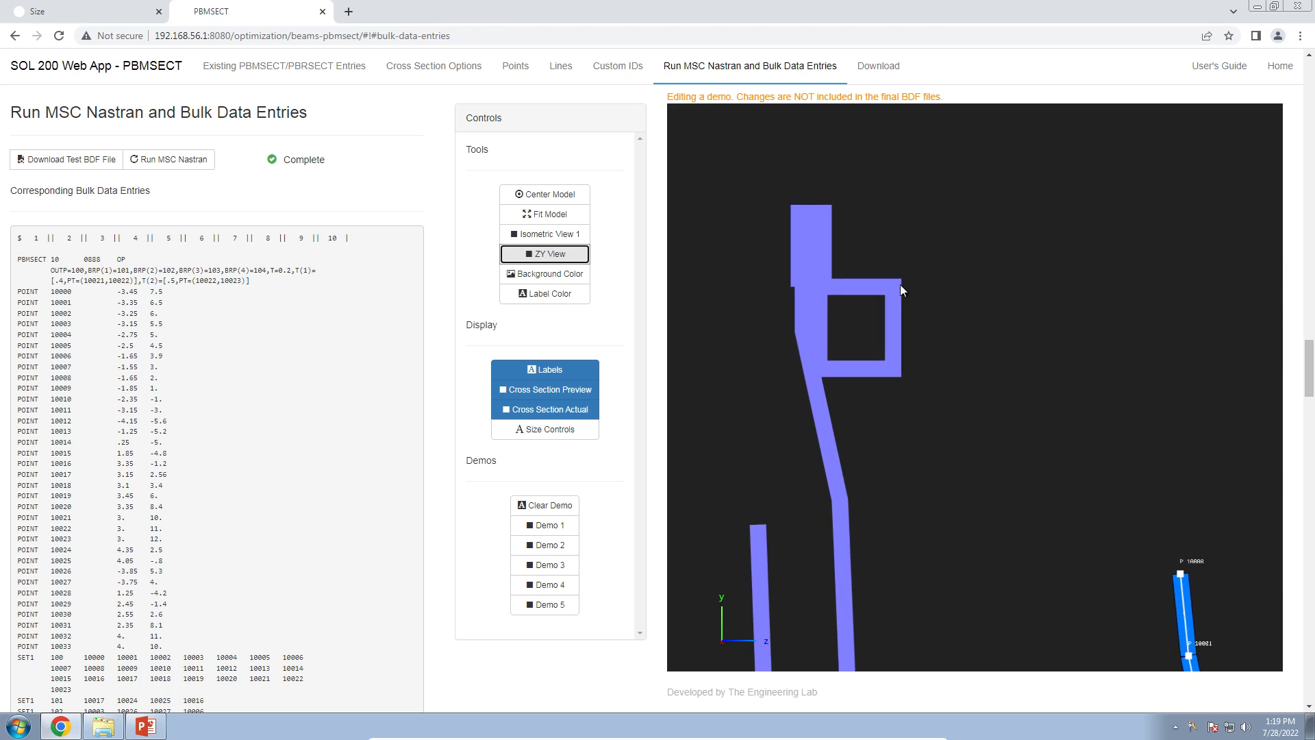
scroll(820, 291, "up", 2)
left_click_drag(820, 290, 864, 310)
scroll(864, 309, "up", 2)
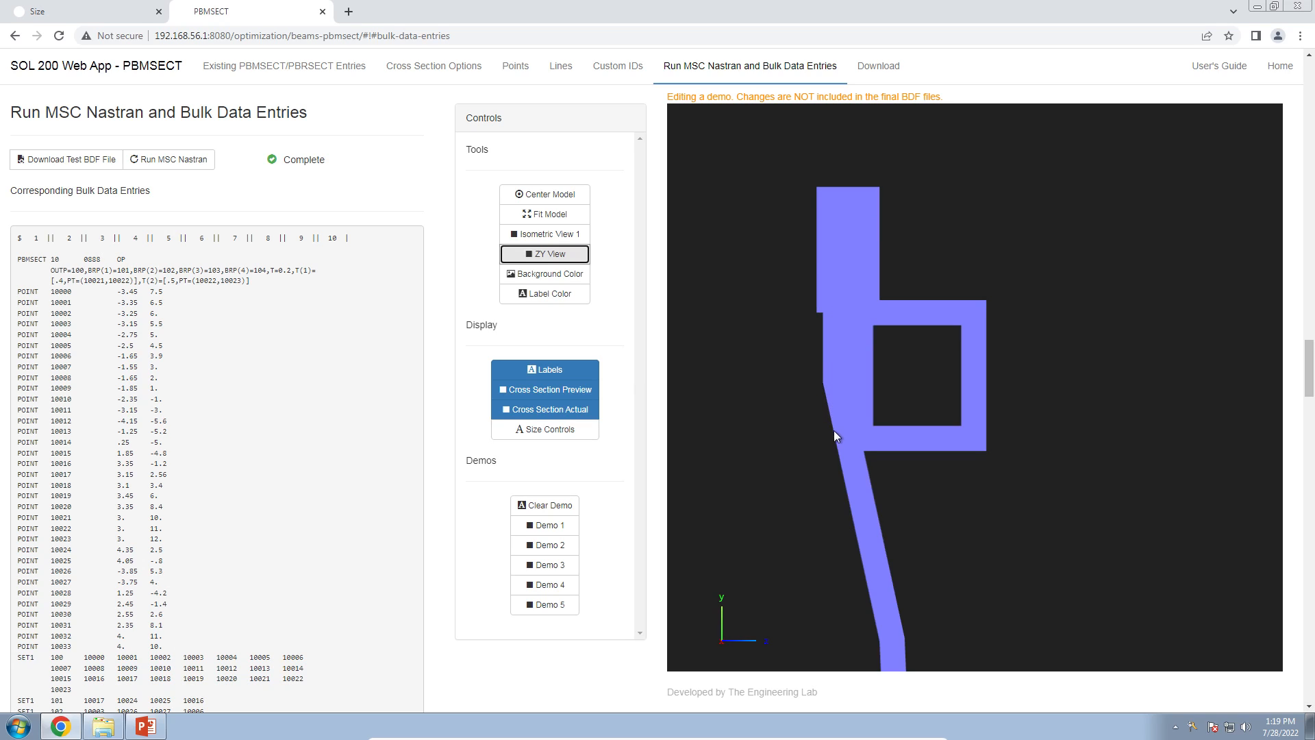
left_click_drag(838, 450, 704, 448)
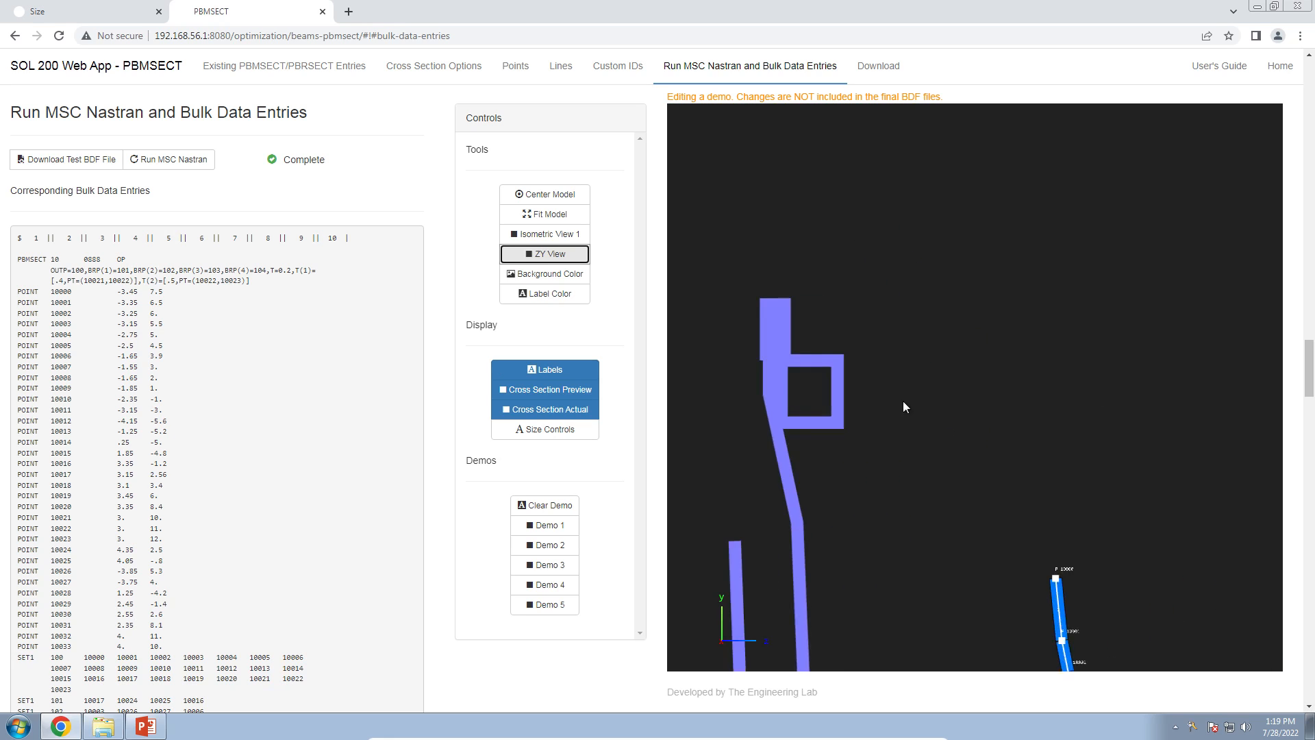
Compare the previewed segments between points 10021 and 10023 with the same region of the actual cross section
right_click(677, 417)
left_click(959, 394)
scroll(976, 405, "up", 5)
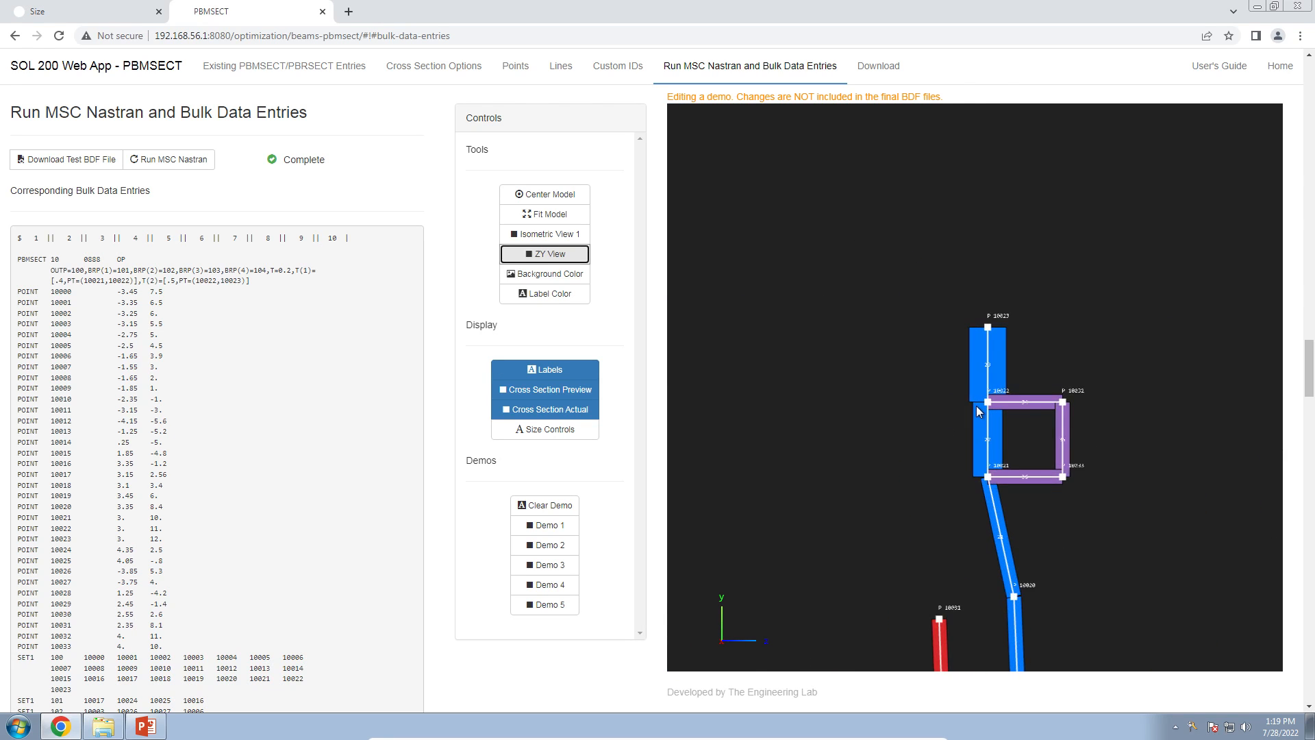
scroll(976, 405, "up", 3)
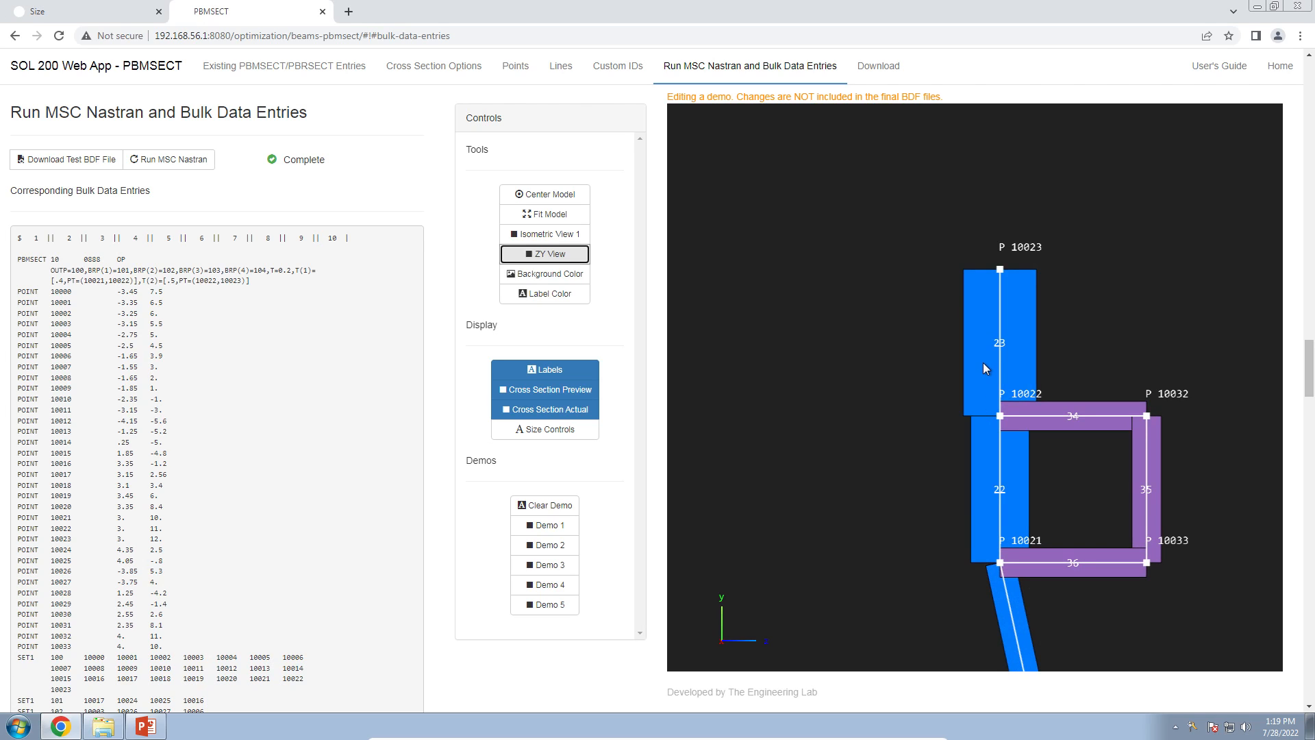
scroll(984, 363, "down", 5)
left_click_drag(832, 418, 915, 363)
scroll(915, 364, "up", 1)
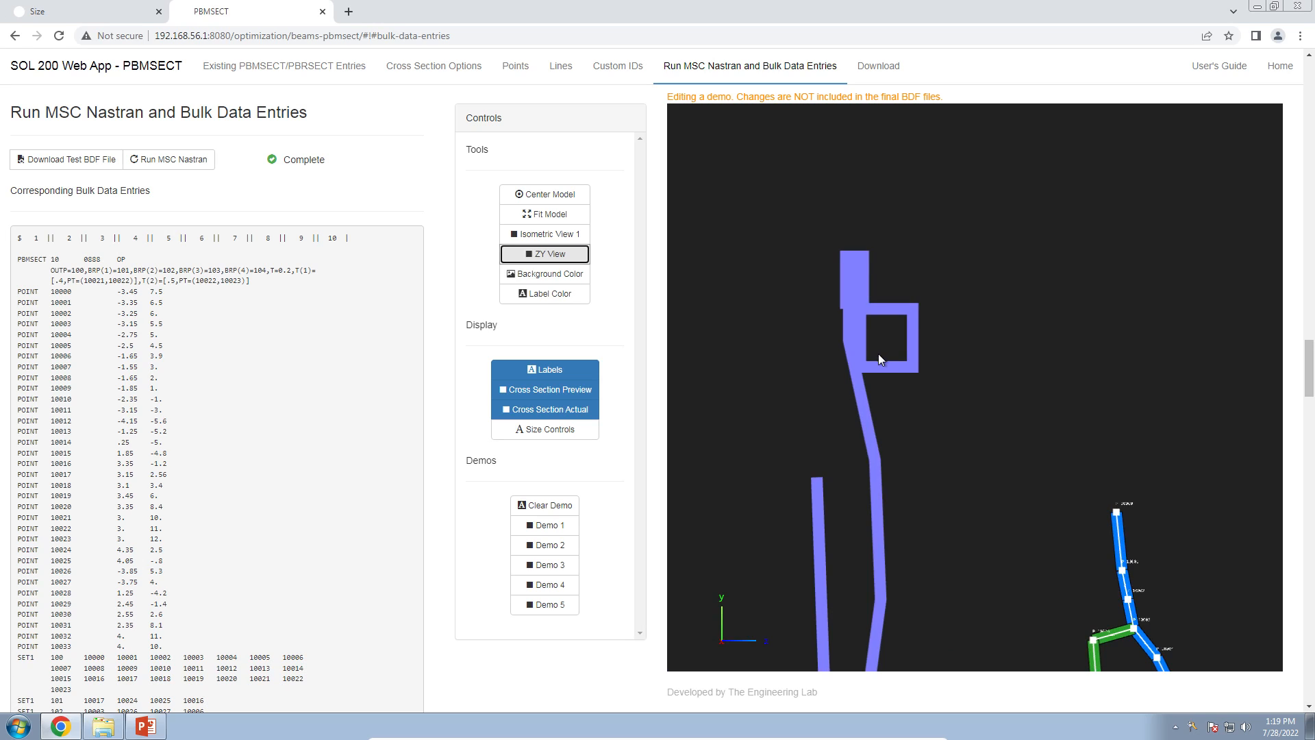
Switch to the ws_pbmsect_introduction.pptx presentation in PowerPoint and look through the slide thumbnails around slides 19 to 24
left_click(610, 310)
left_click(145, 726)
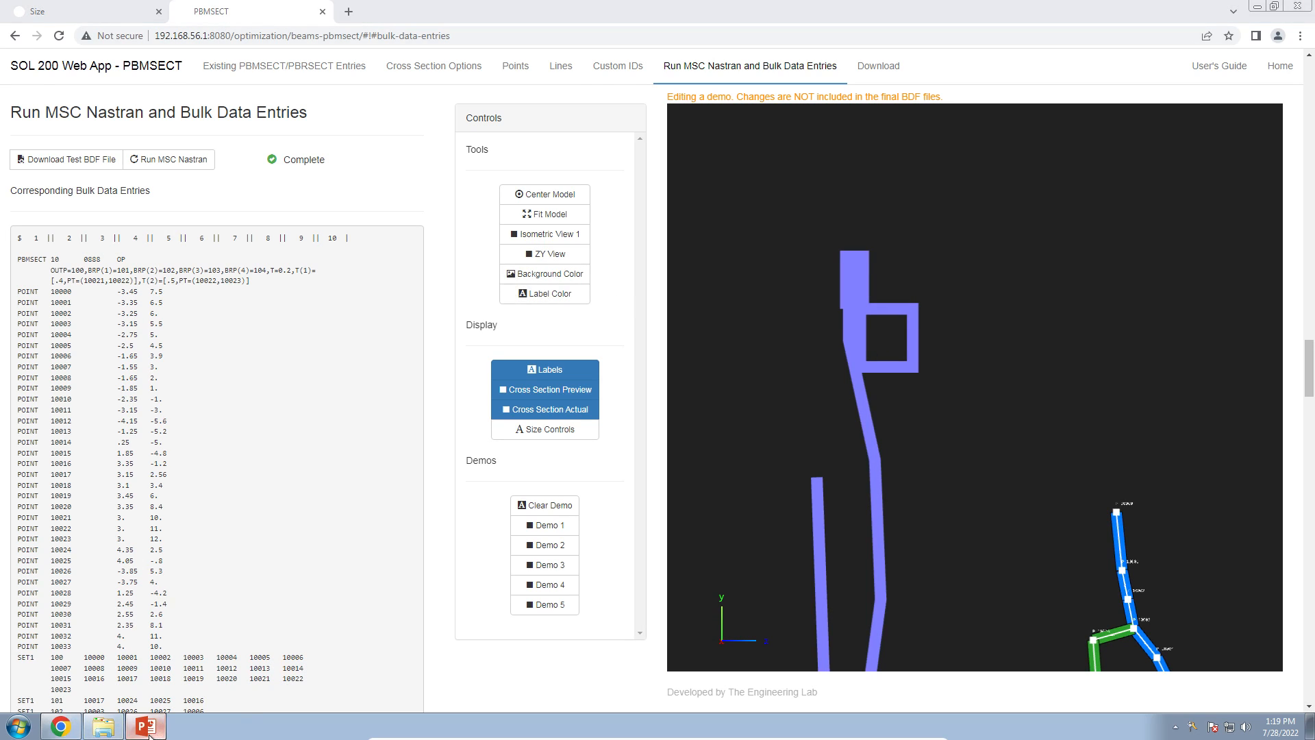
scroll(72, 366, "down", 10)
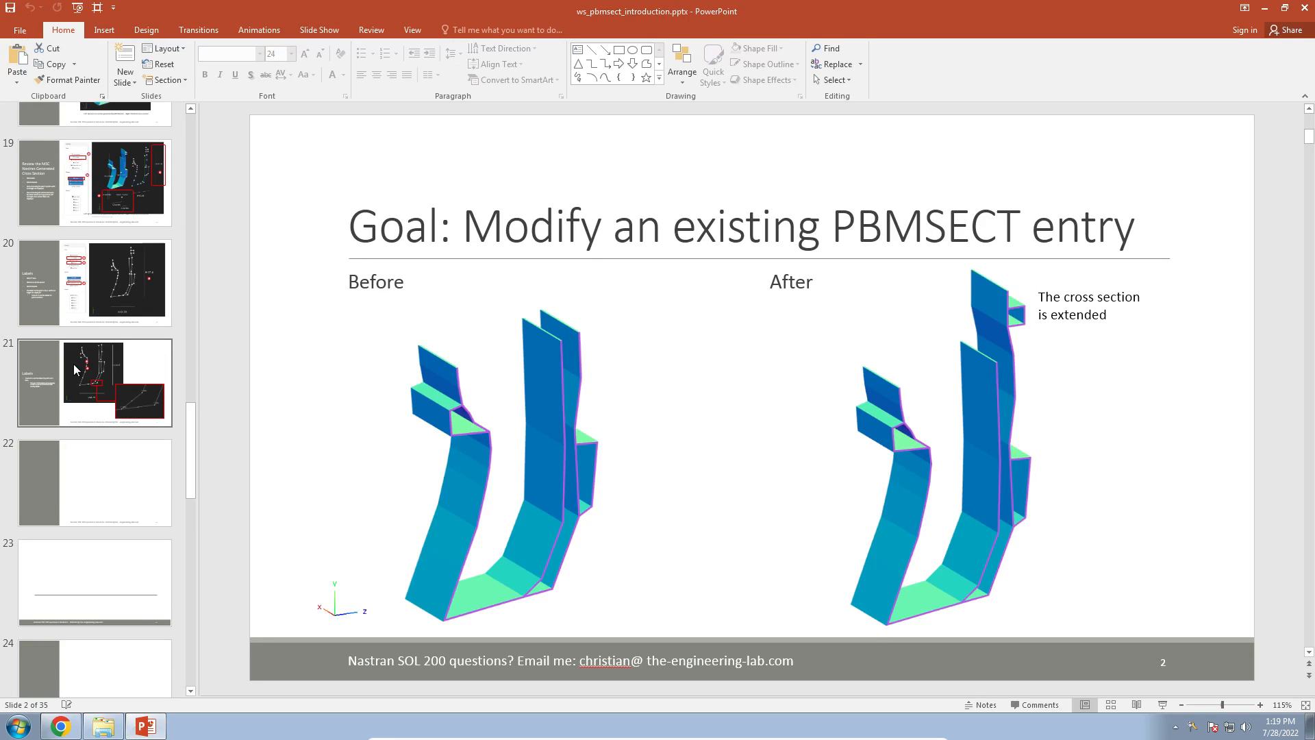
scroll(72, 364, "down", 3)
Return to the SOL 200 Web App in Chrome, open its User's Guide and go to the Beams Tutorials section
left_click(60, 726)
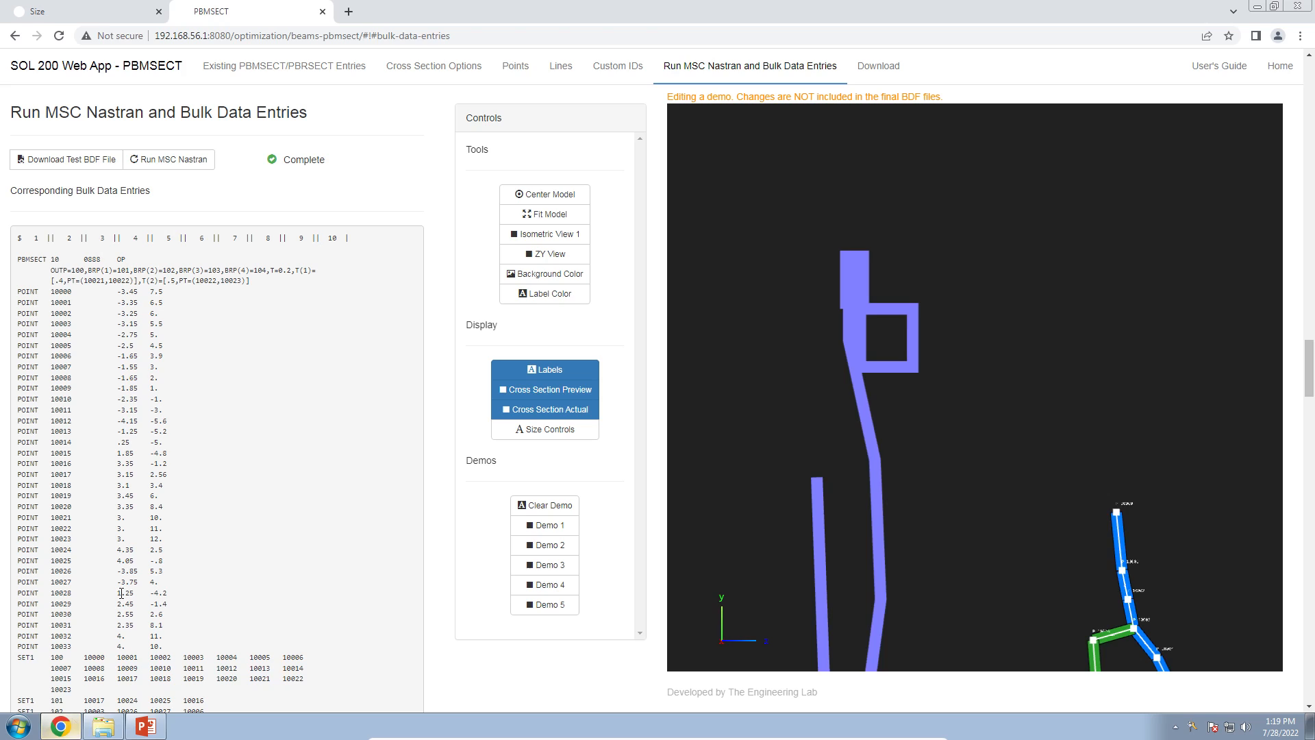
left_click(101, 17)
left_click(1243, 68)
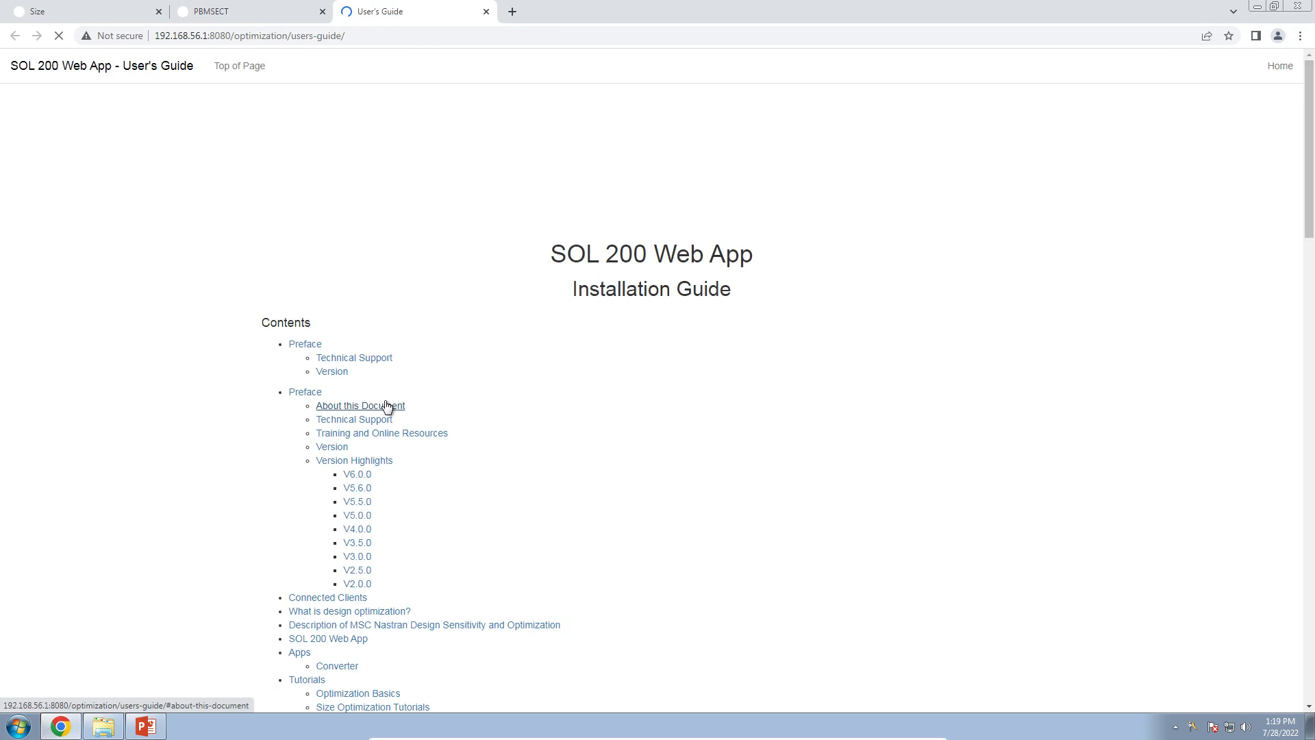
scroll(421, 211, "down", 3)
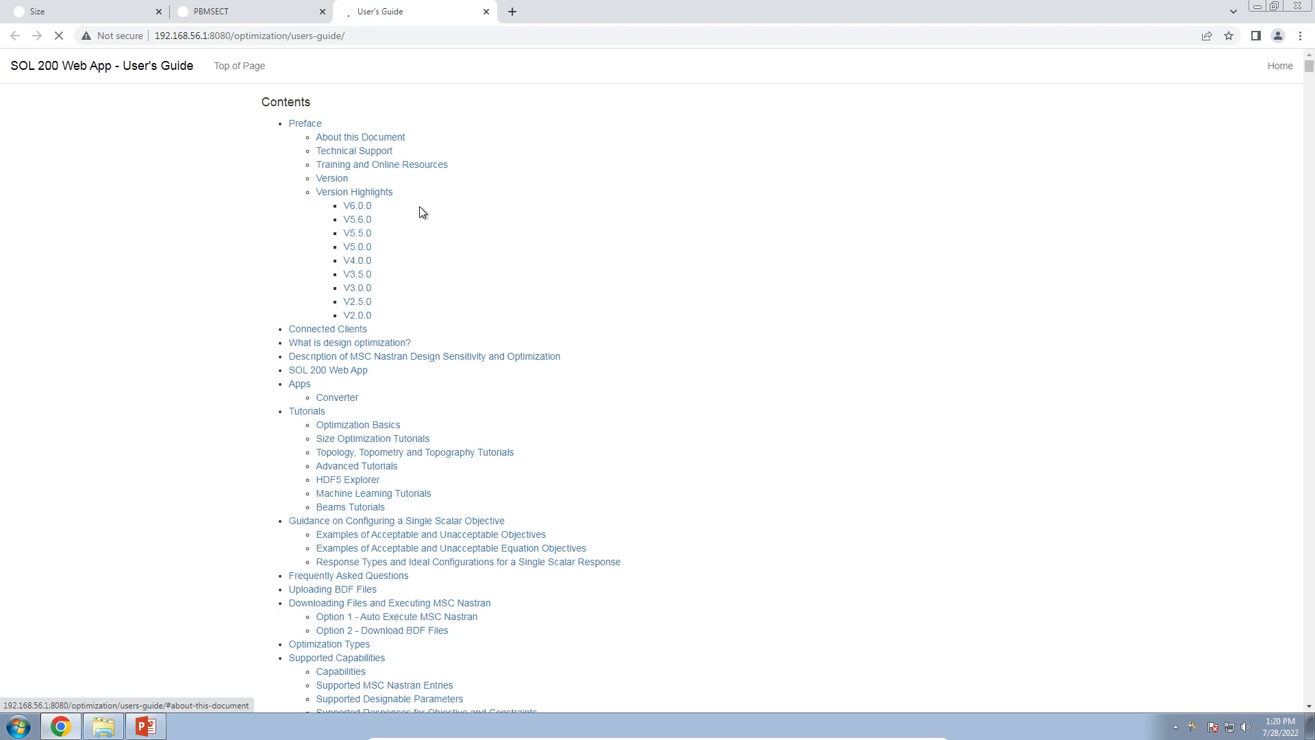
left_click(340, 508)
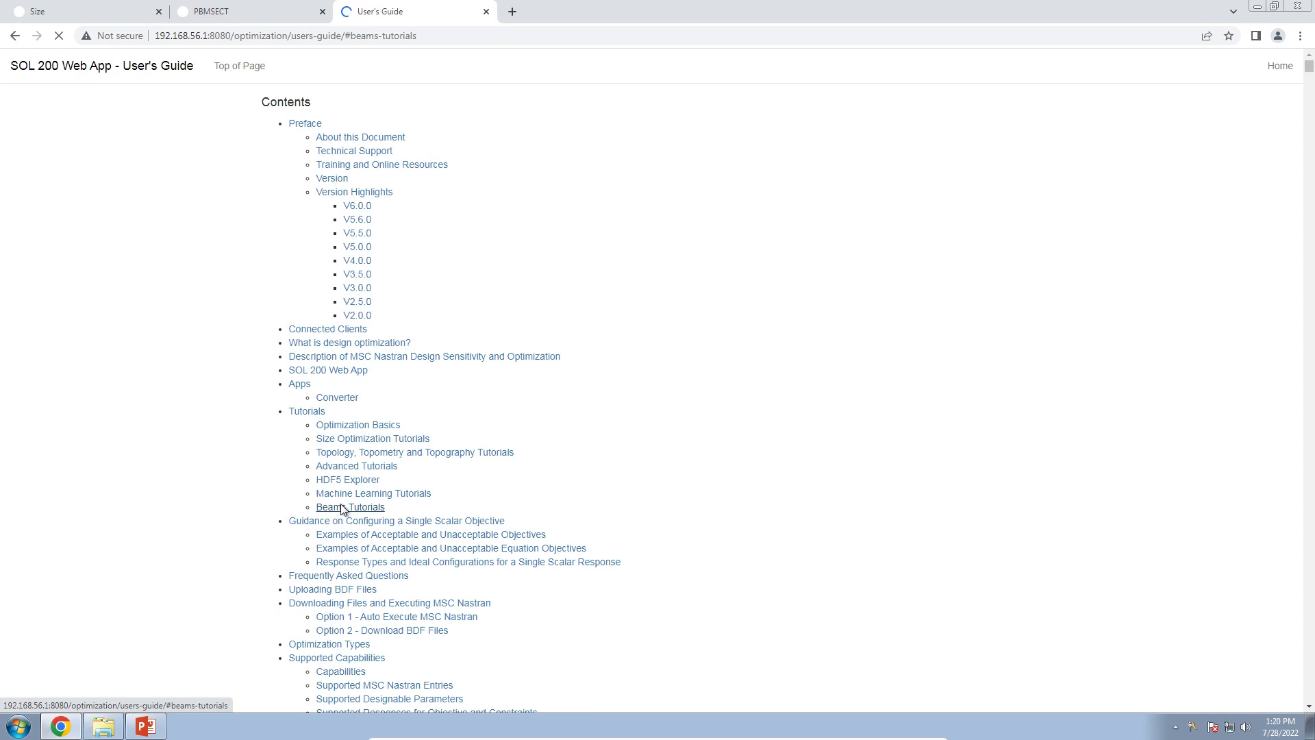
left_click_drag(439, 177, 602, 239)
left_click(598, 235)
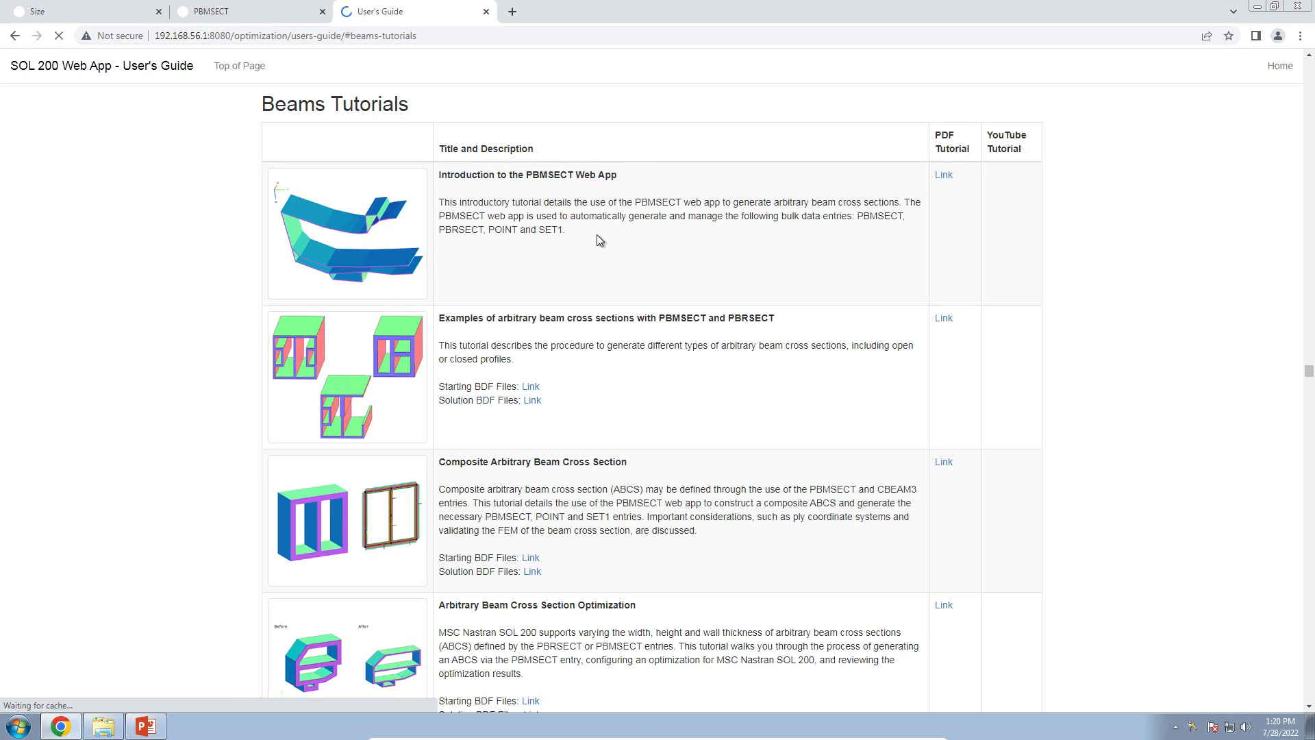
Open the PDF tutorial for Introduction to the PBMSECT Web App in a new tab and skim its opening pages
middle_click(944, 177)
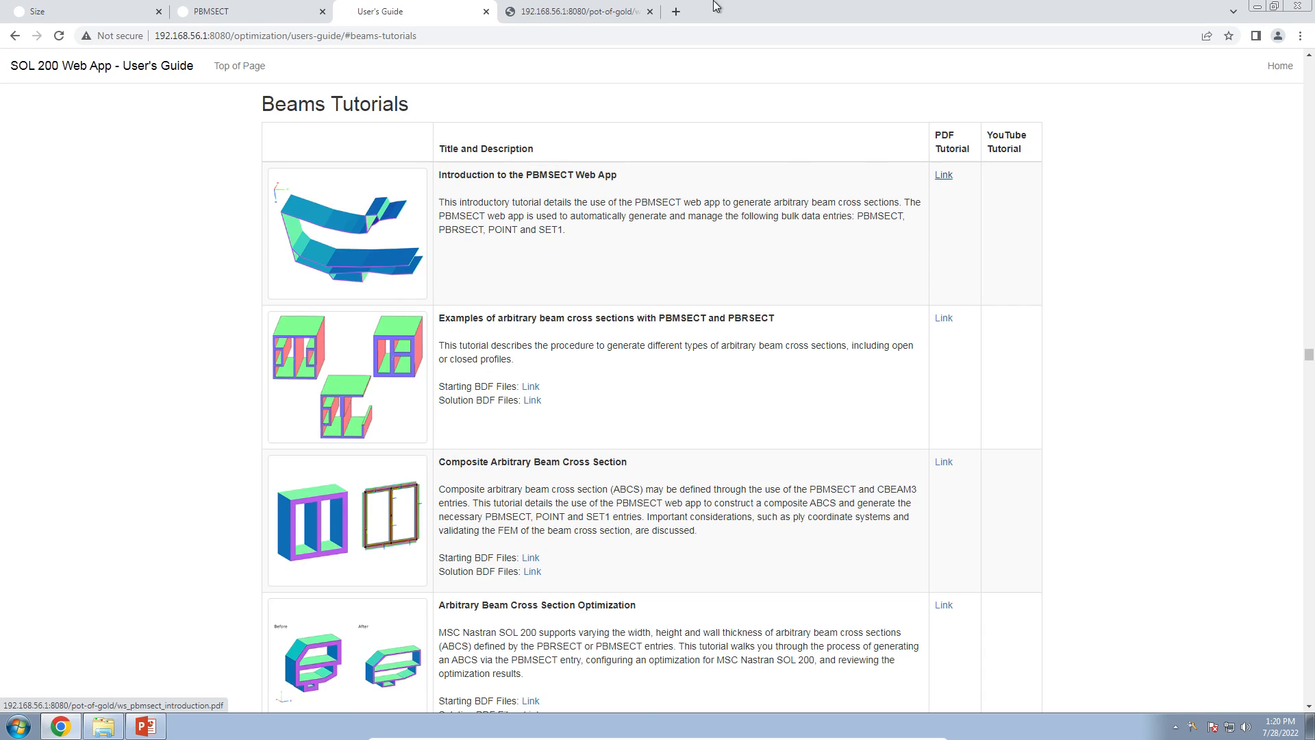
left_click(575, 12)
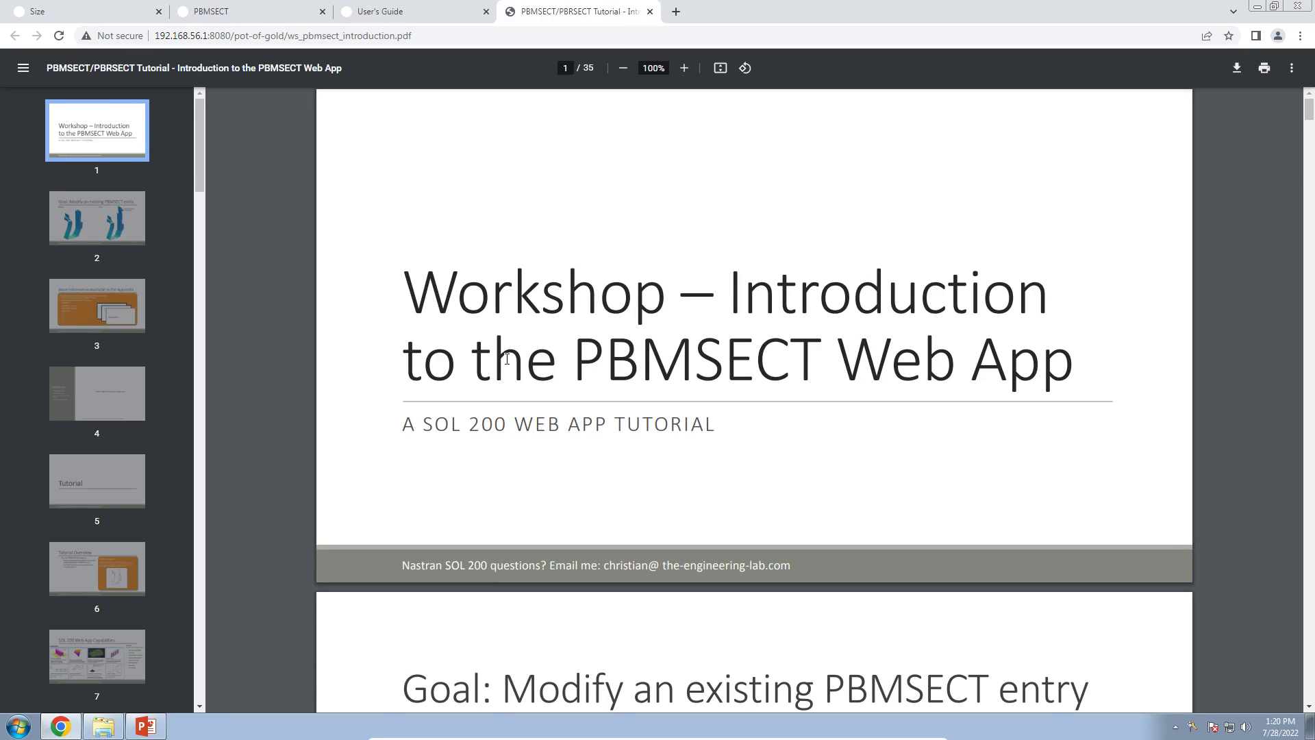
scroll(506, 359, "down", 20)
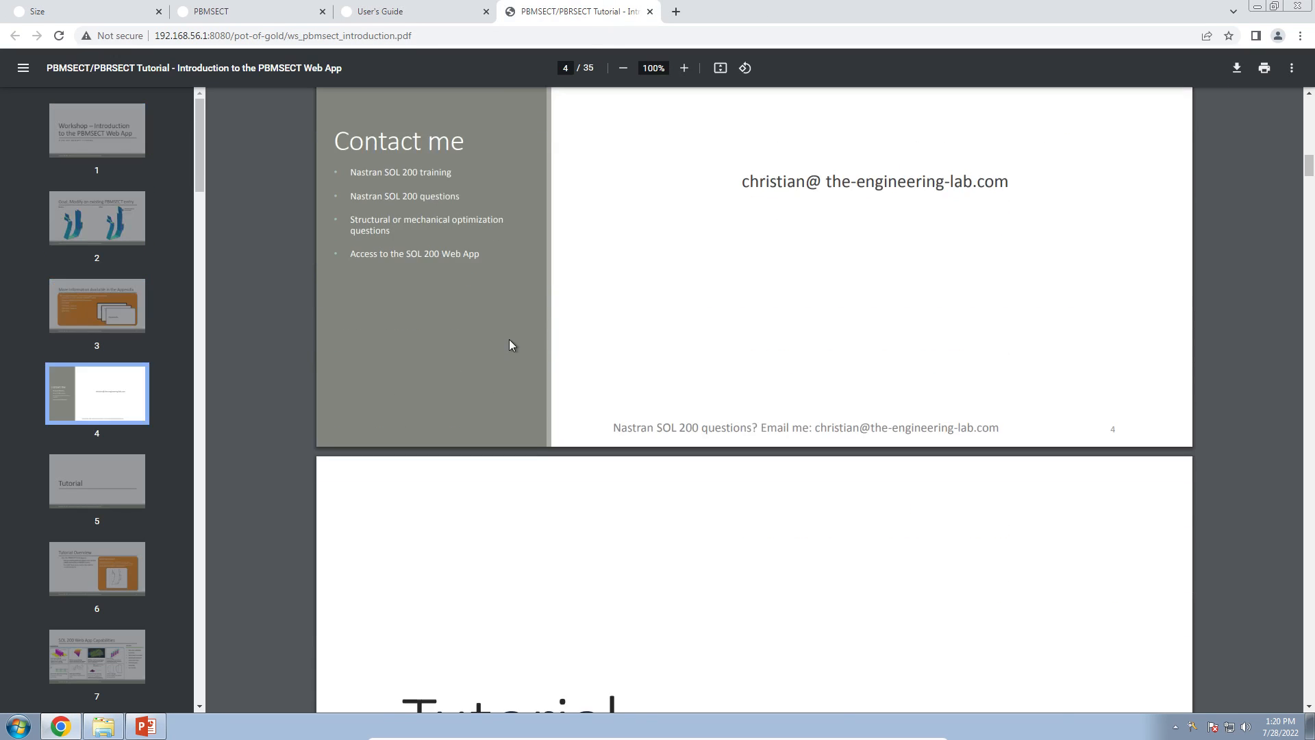
scroll(411, 479, "up", 1)
Switch back to the ws_pbmsect_introduction.pptx presentation in PowerPoint
left_click(145, 726)
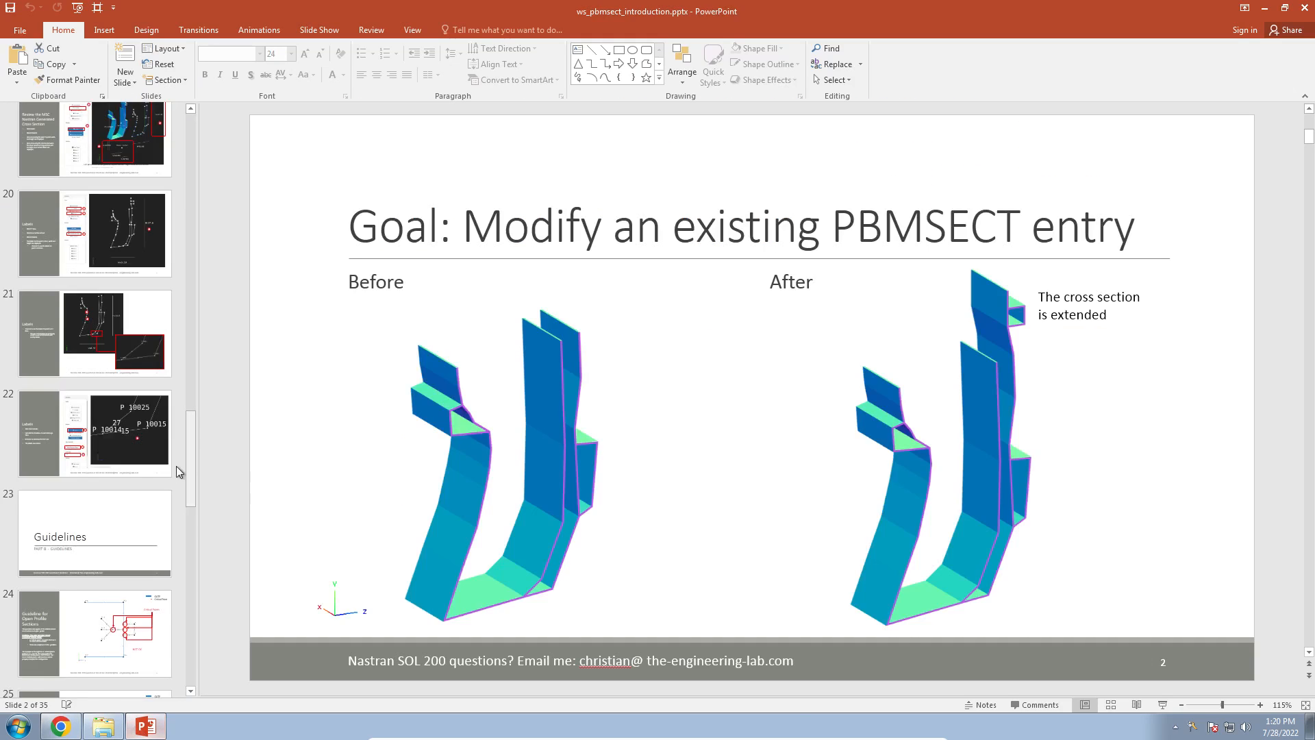